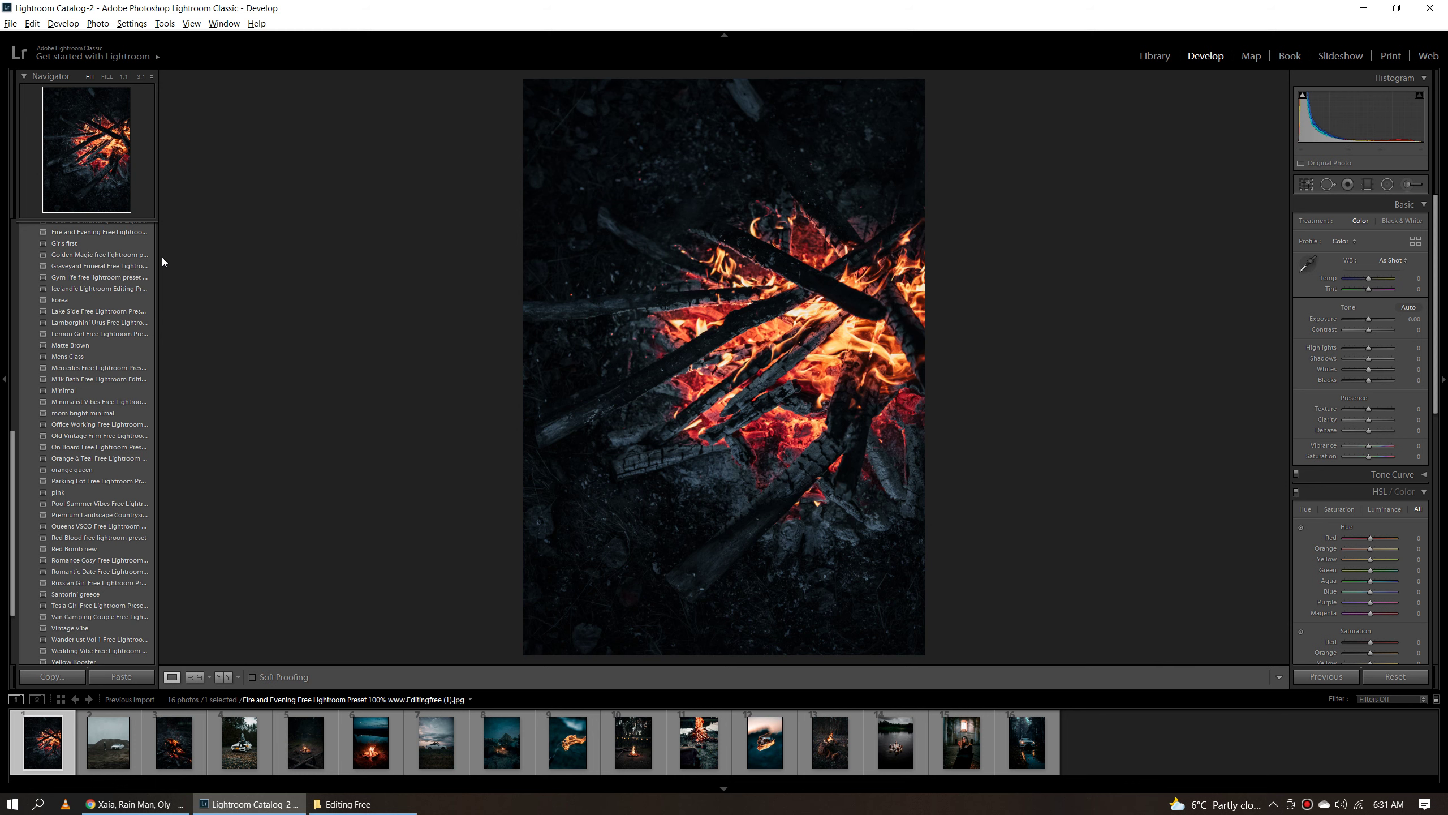
Apply the Fire and Evening preset to the close-up campfire photo and inspect it magnified.
left_click(99, 231)
left_click(768, 505)
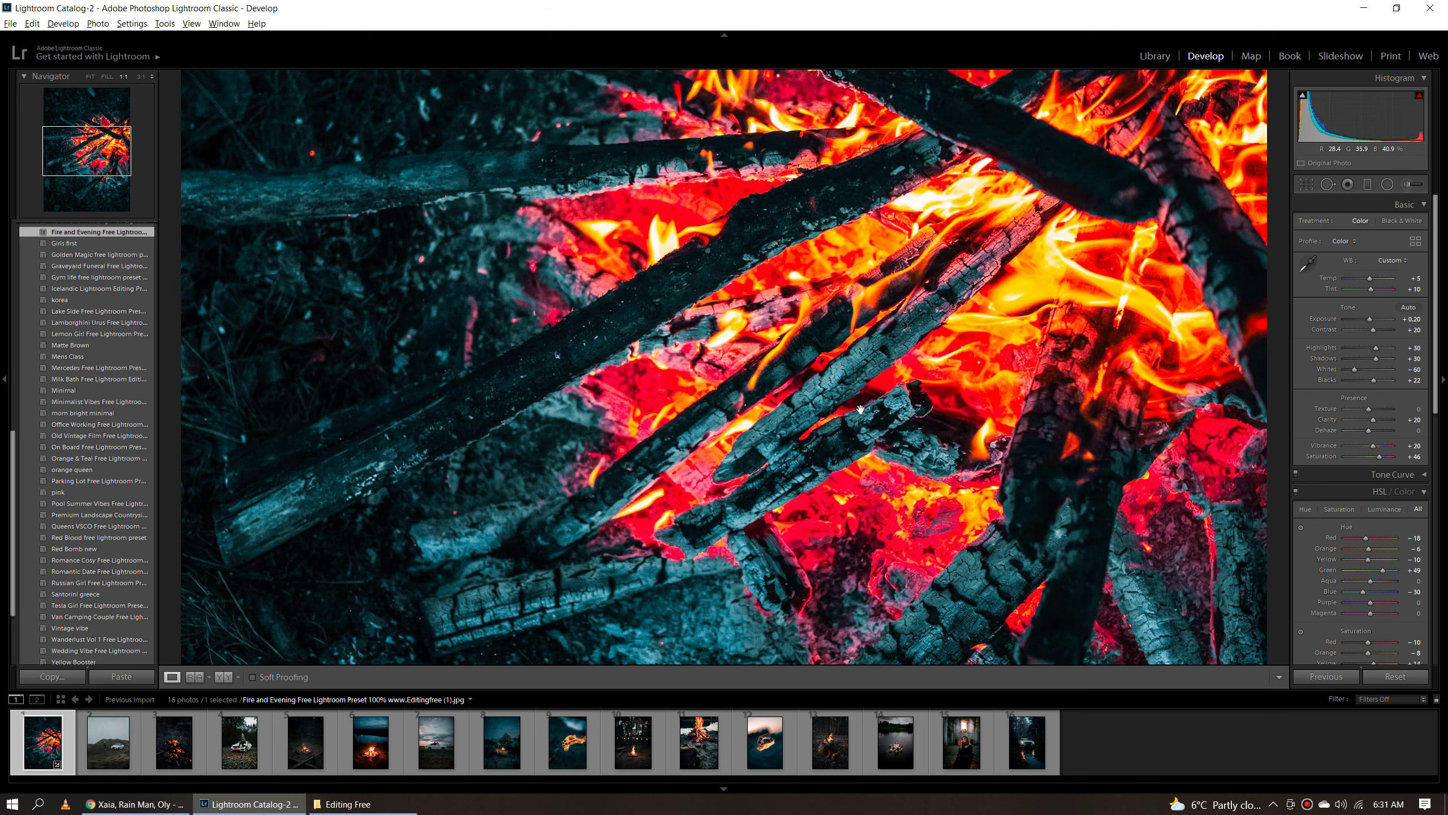
mouse_move(768, 505)
left_mouse_down()
mouse_move(768, 537)
mouse_move(741, 394)
left_mouse_up()
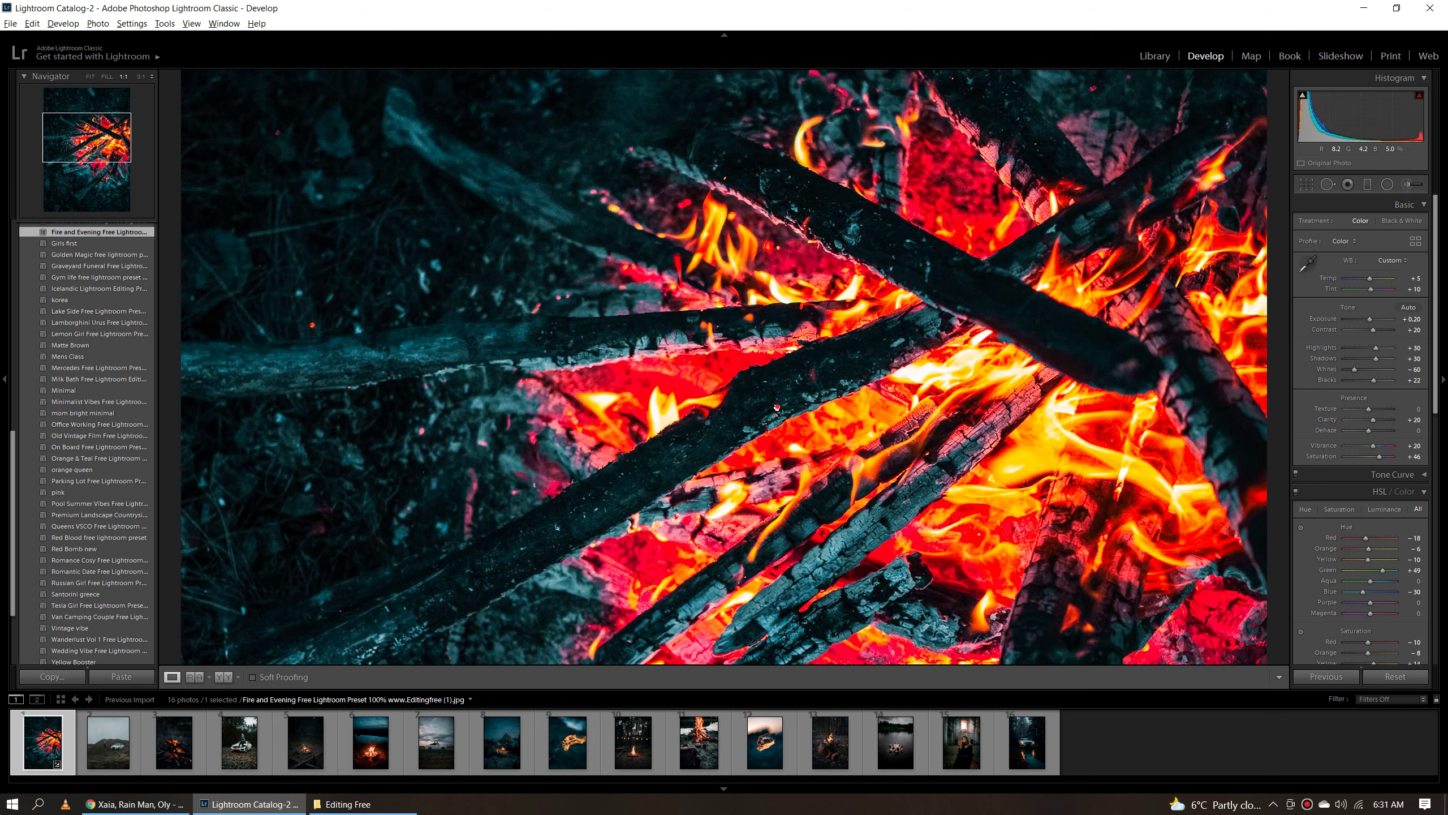
scroll(741, 393, "down", 2)
scroll(752, 392, "down", 2)
scroll(767, 391, "down", 2)
scroll(780, 390, "down", 2)
scroll(789, 425, "down", 2)
scroll(787, 428, "down", 2)
Check the fire edit against its original in Before/After view, then open the car photo.
key("y")
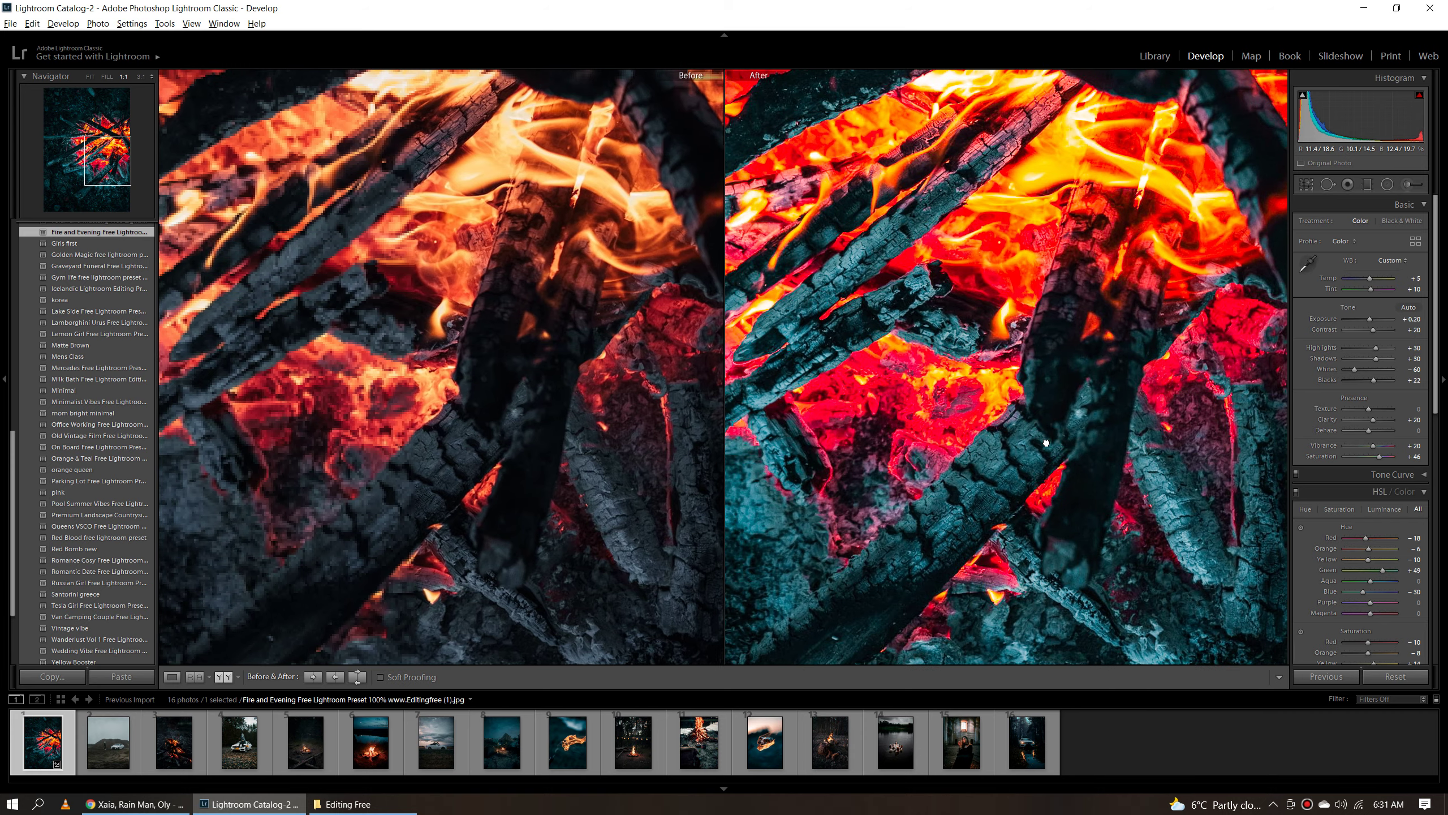
left_click_drag(1046, 443, 1054, 442)
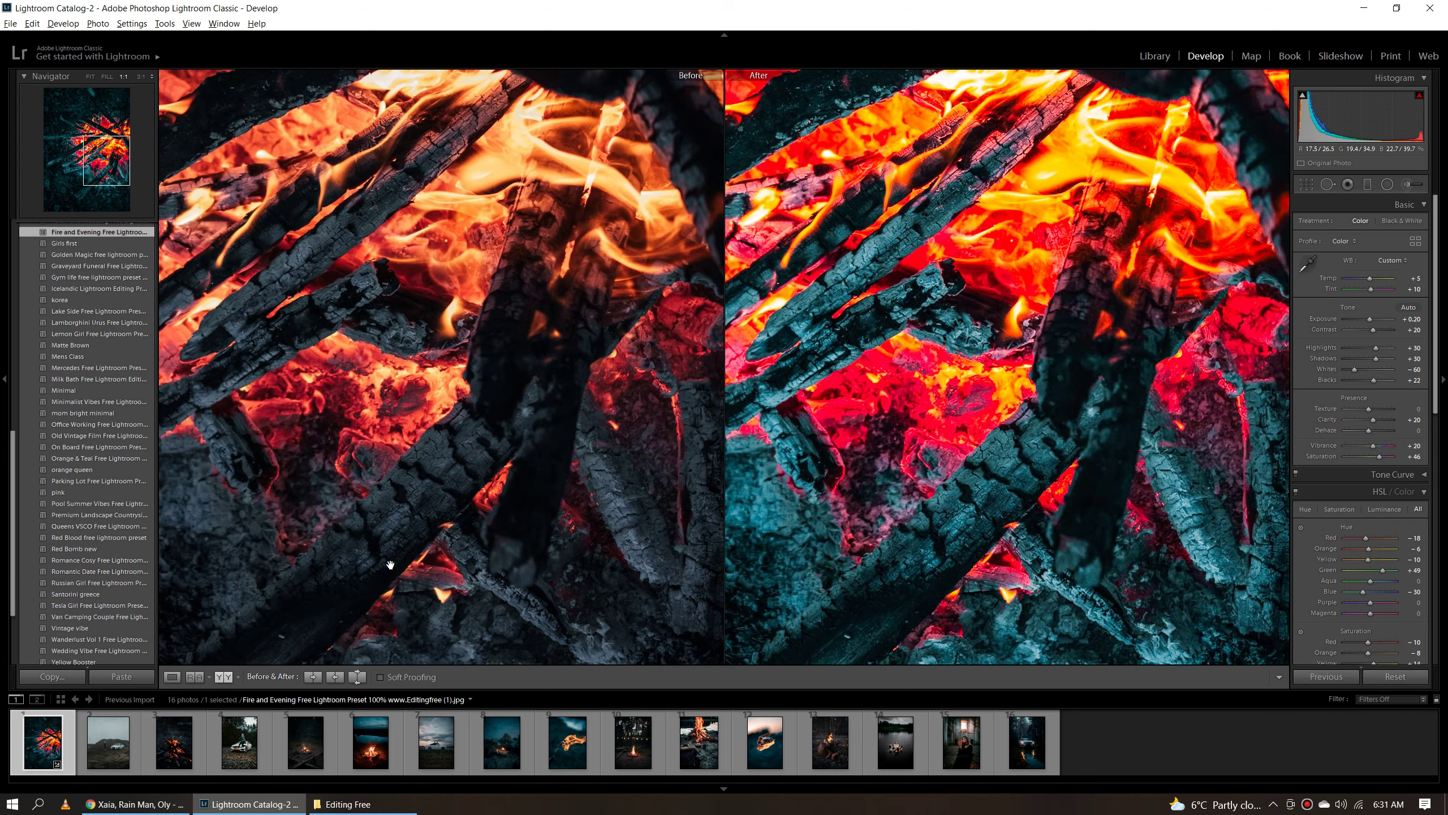
left_click(549, 449)
left_click(1009, 353)
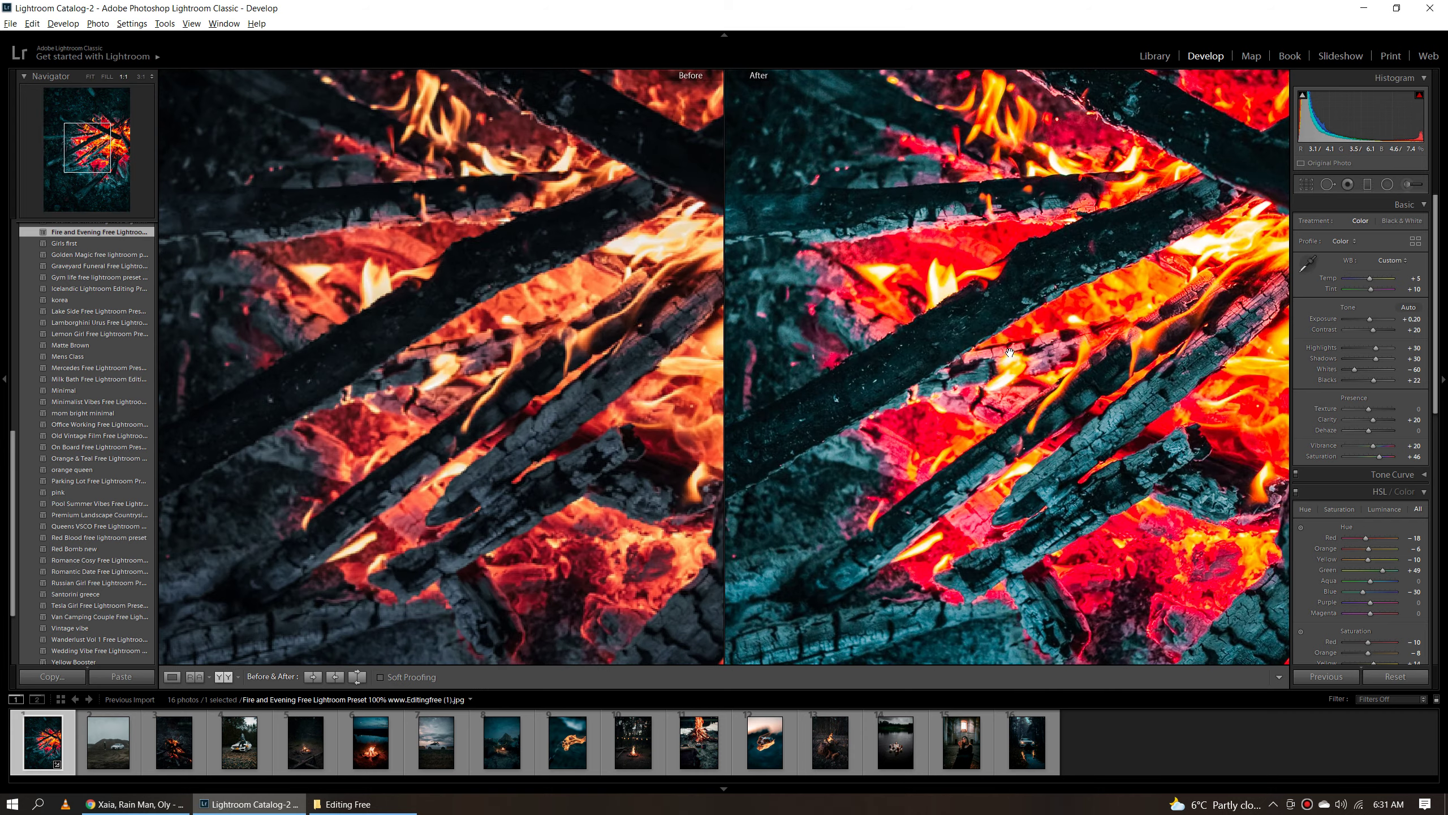
left_click(1009, 353)
left_click(108, 742)
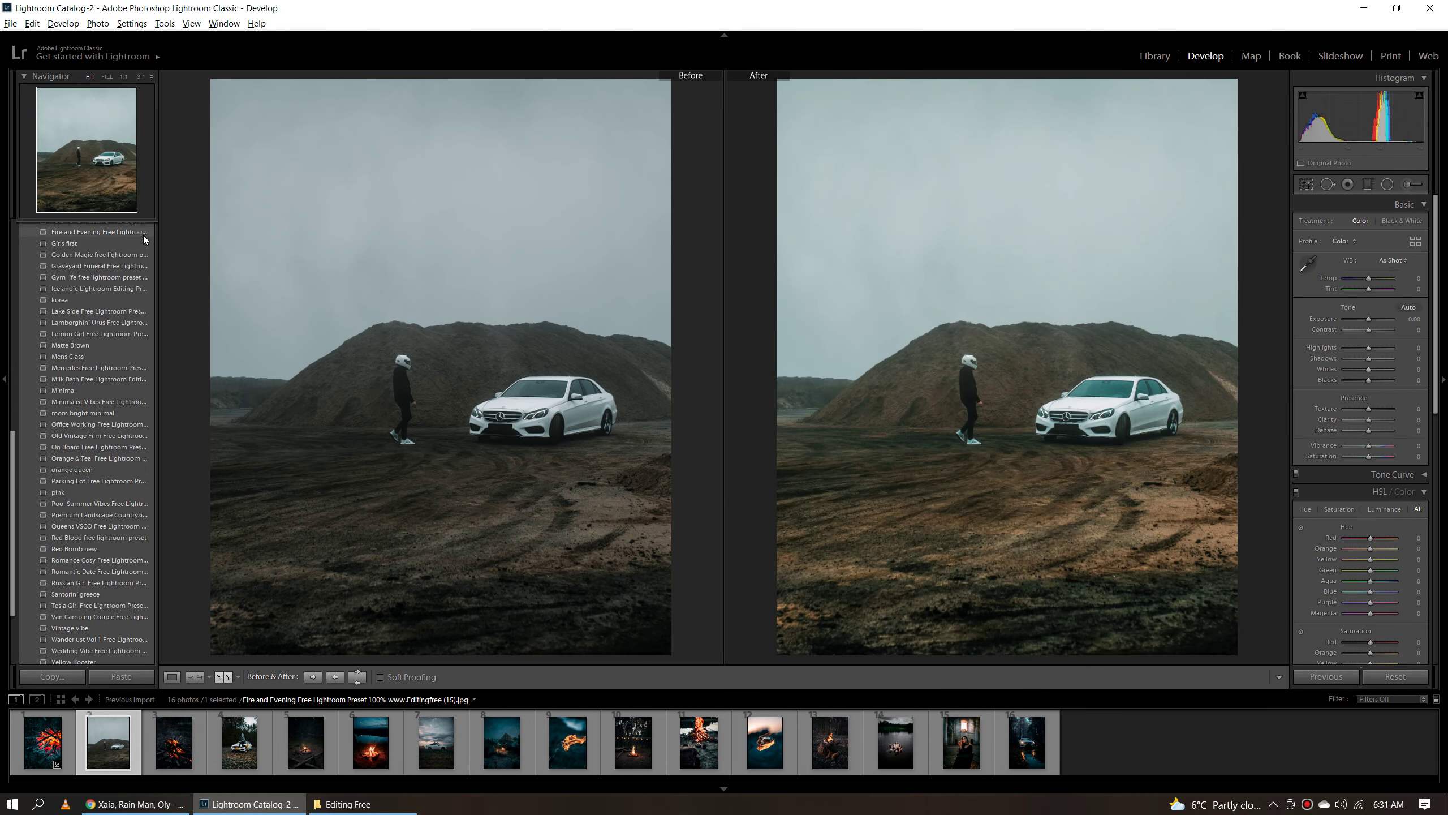
Apply the Fire and Evening preset to the car photo and raise Vibrance to +98.
left_click(137, 233)
left_click(853, 367)
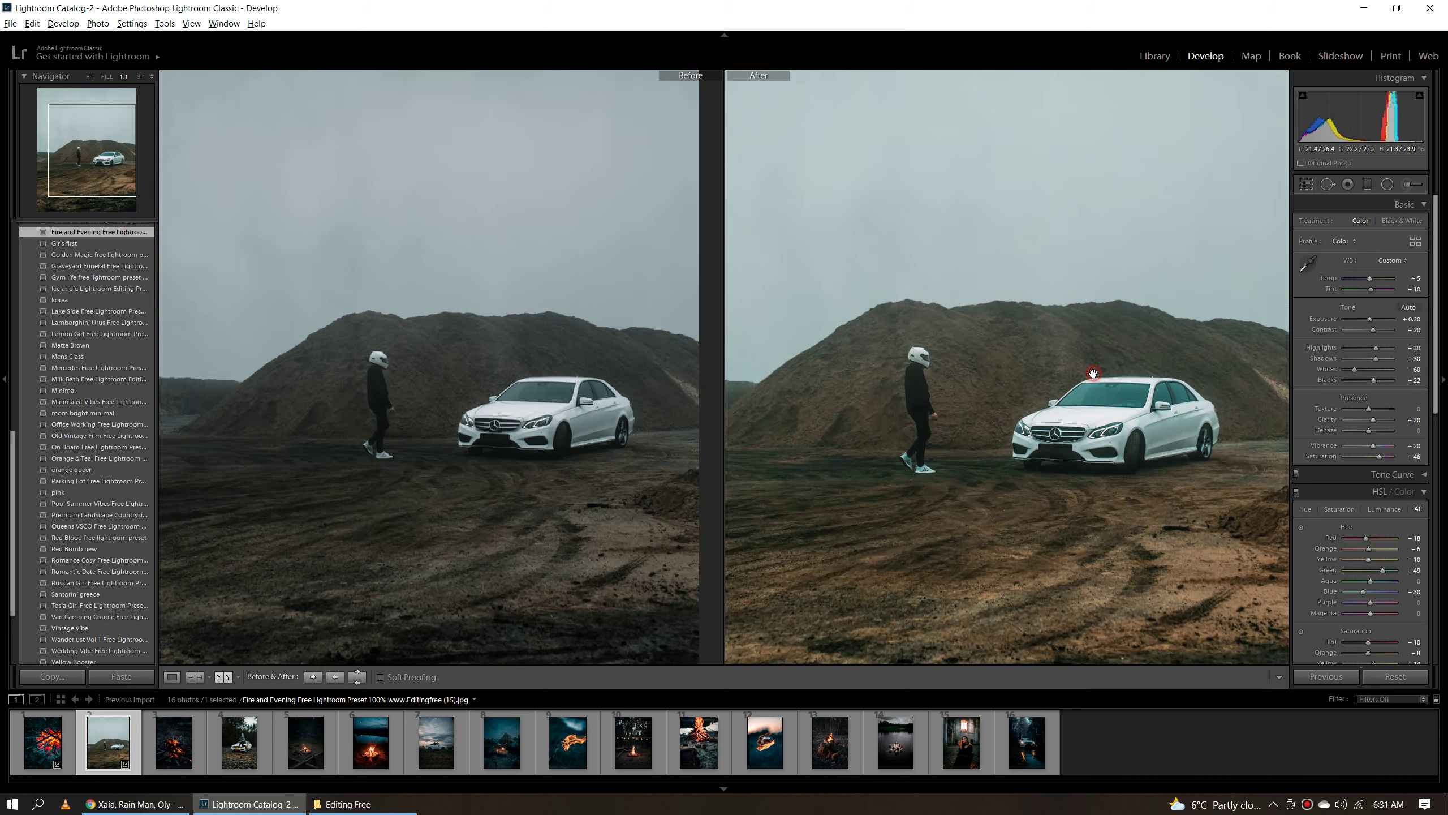
left_click_drag(1164, 506, 1113, 500)
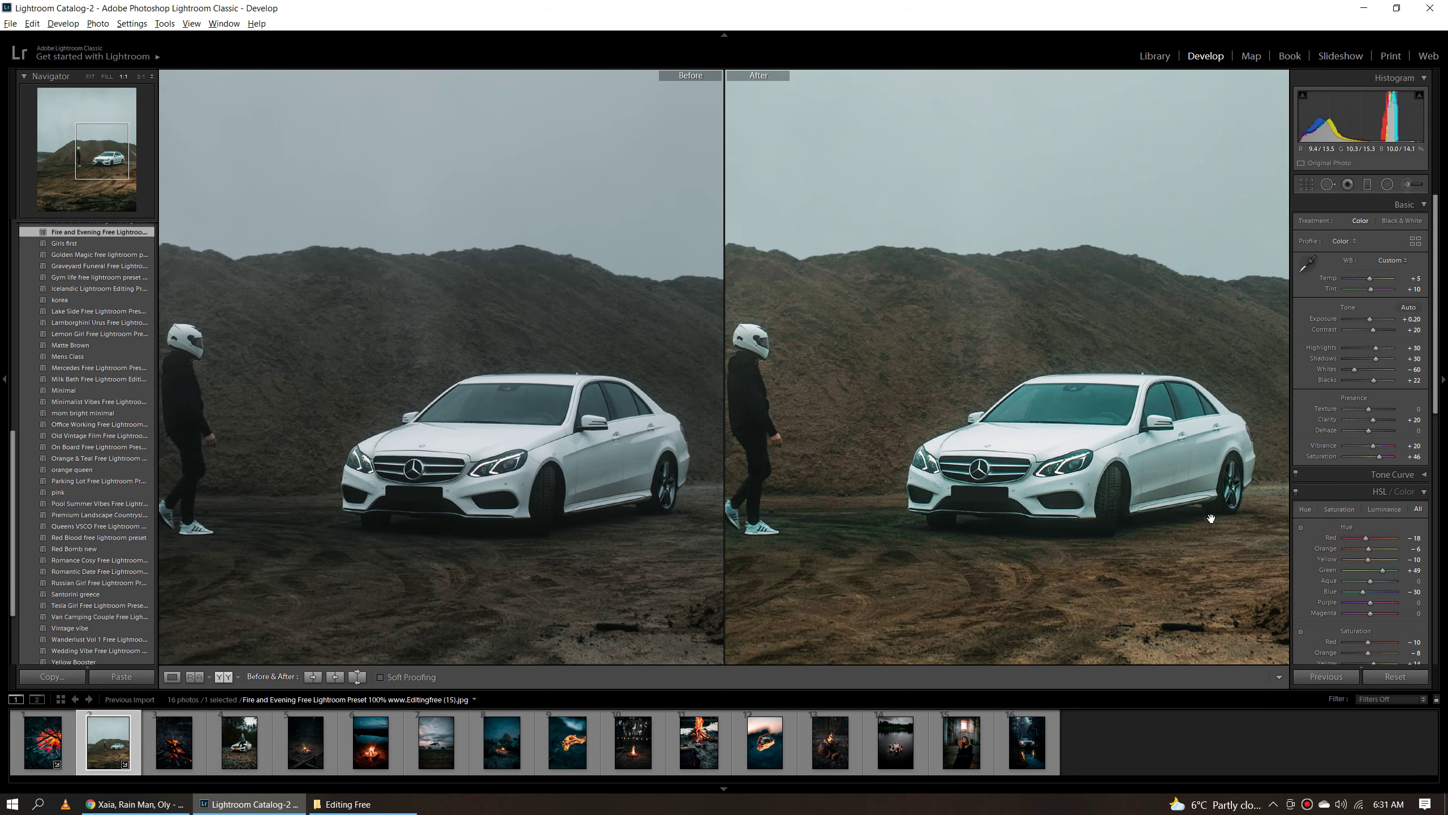
left_click_drag(1374, 446, 1392, 446)
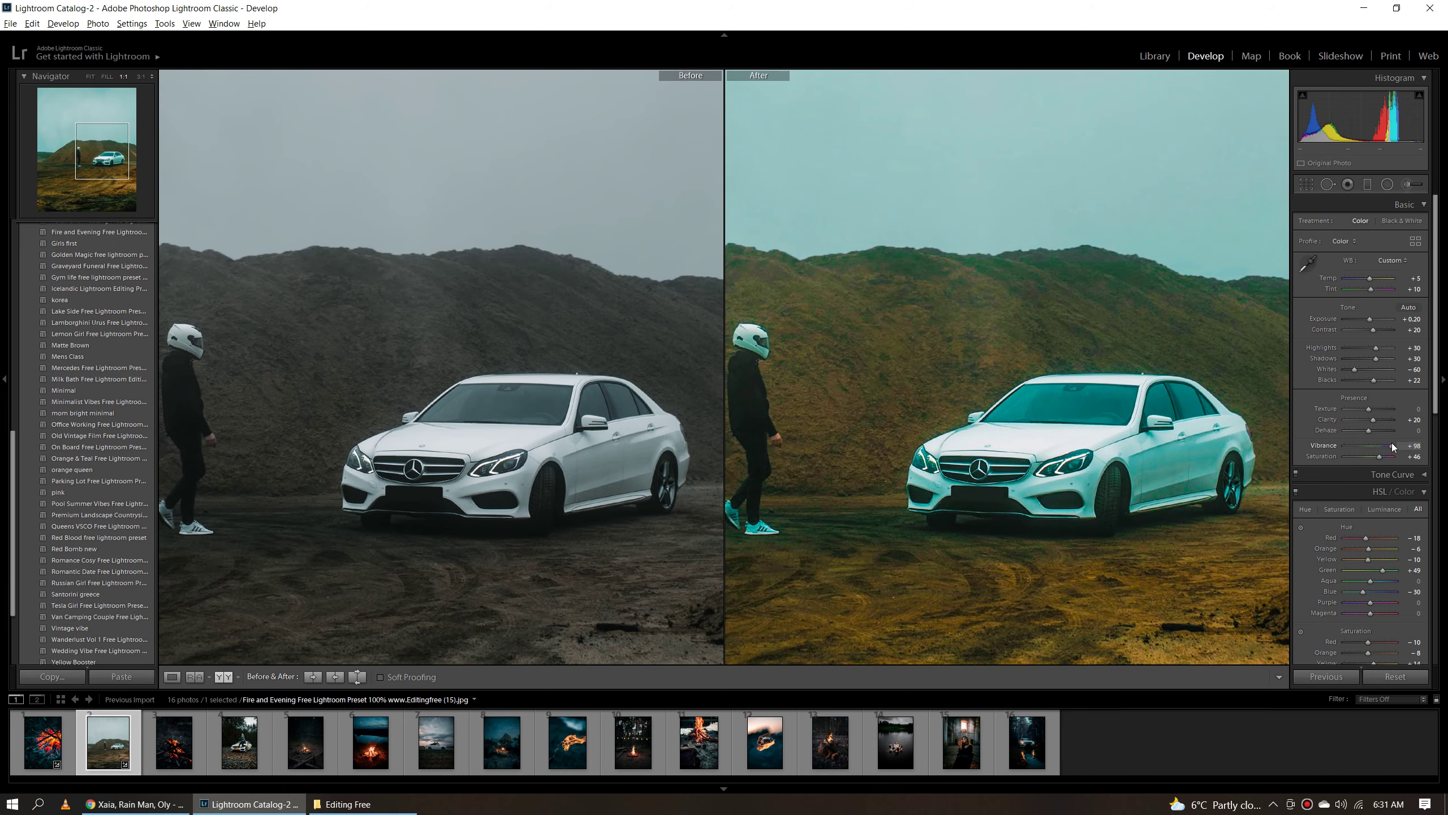
Review the car edit against the original, return to Loupe, and open the sparks campfire photo.
left_click(1108, 450)
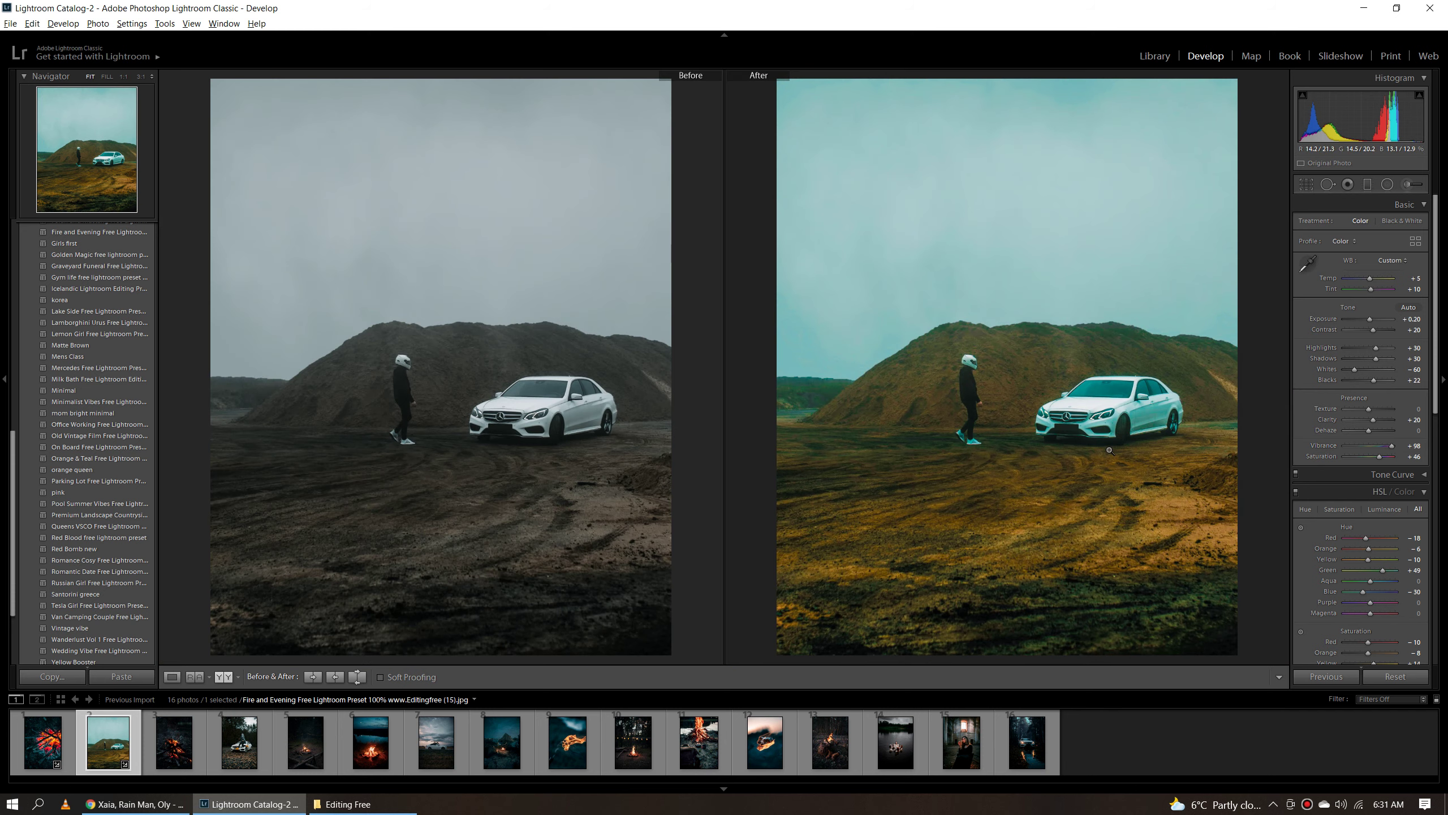
left_click(1092, 484)
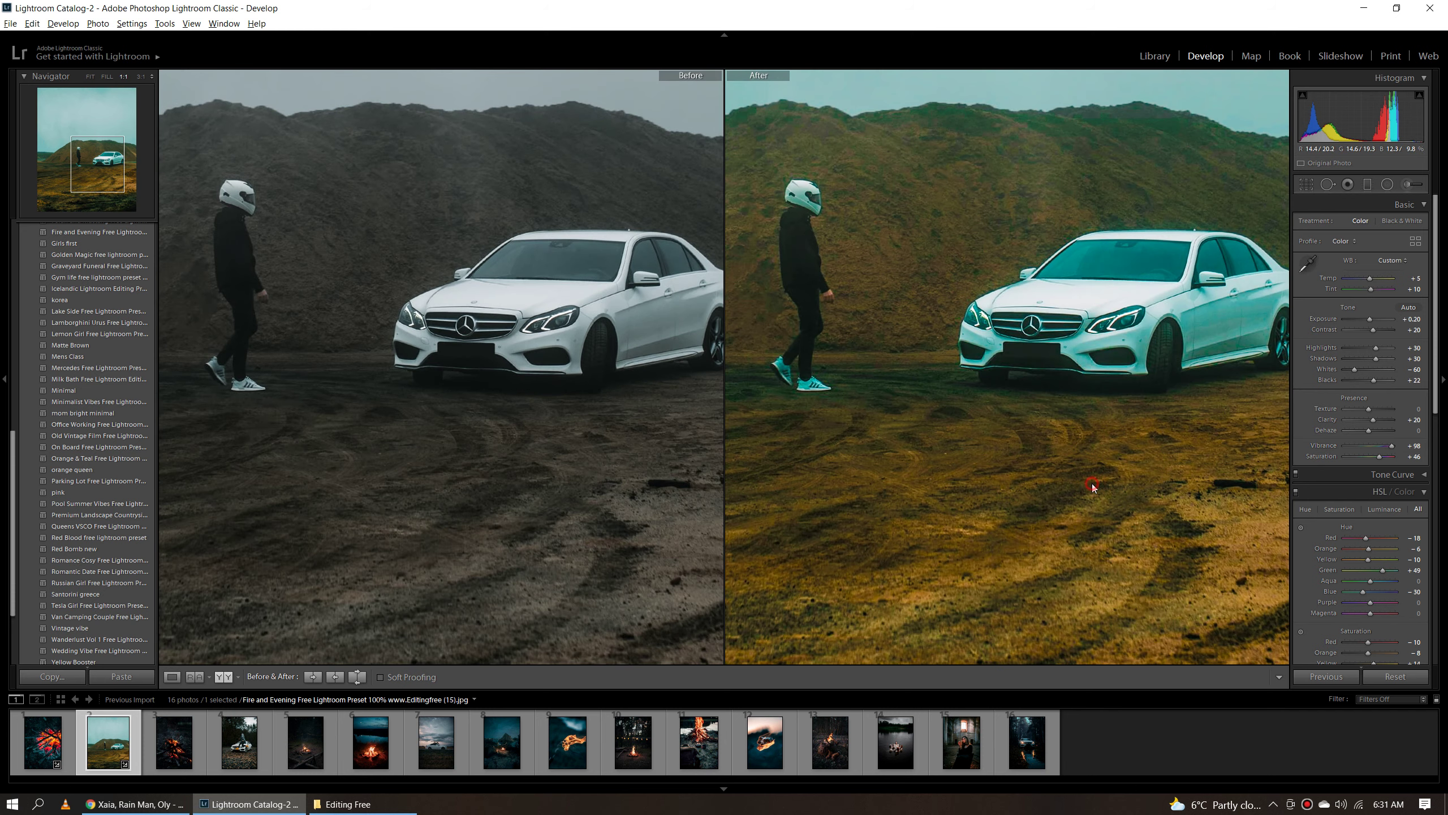
left_click(1093, 484)
key("y")
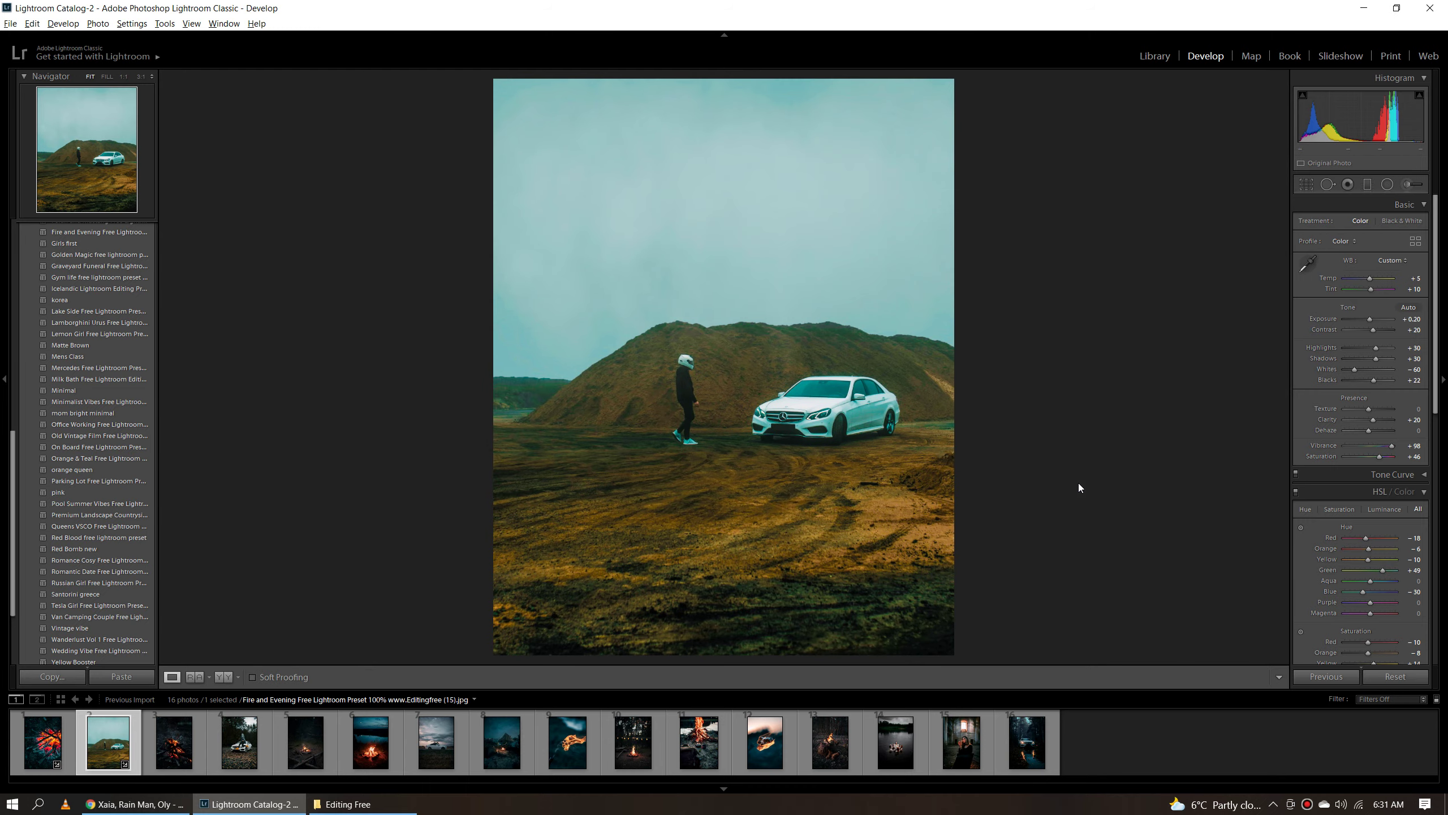
left_click(186, 743)
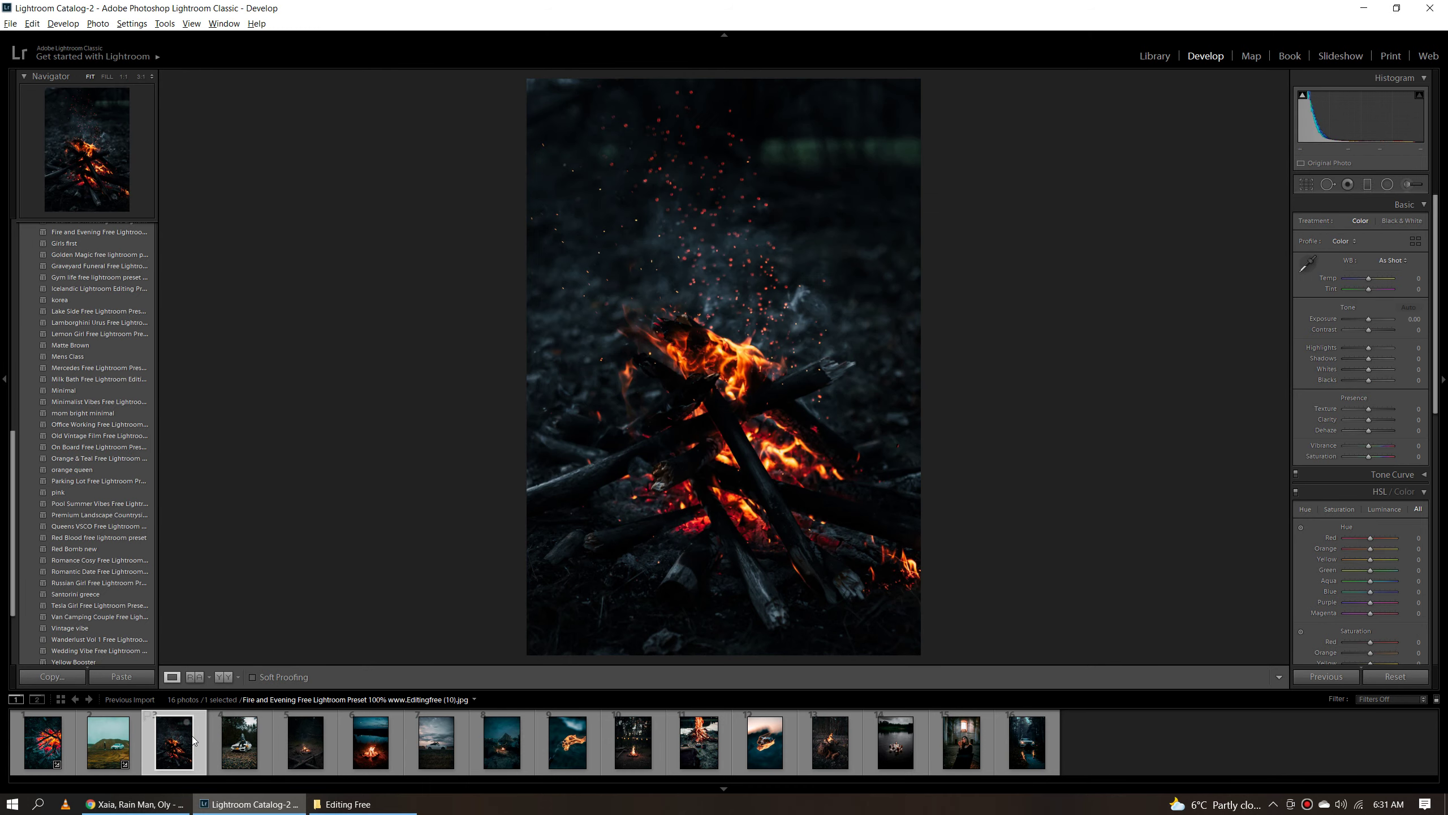
Apply Fire and Evening to the sparks campfire photo, compare it Before/After, and open the leaping-man photo.
left_click(140, 232)
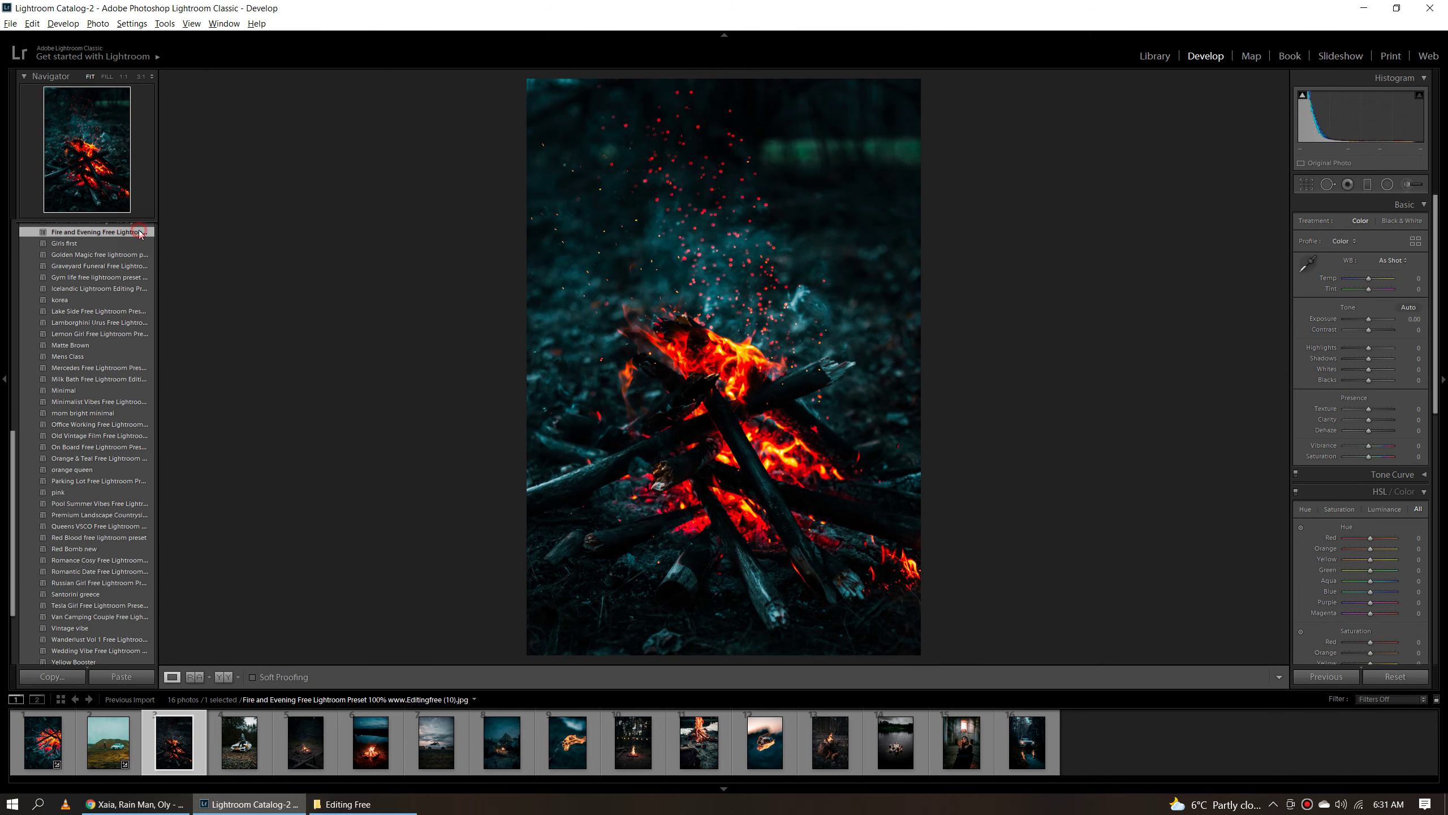
left_click_drag(717, 396, 714, 469)
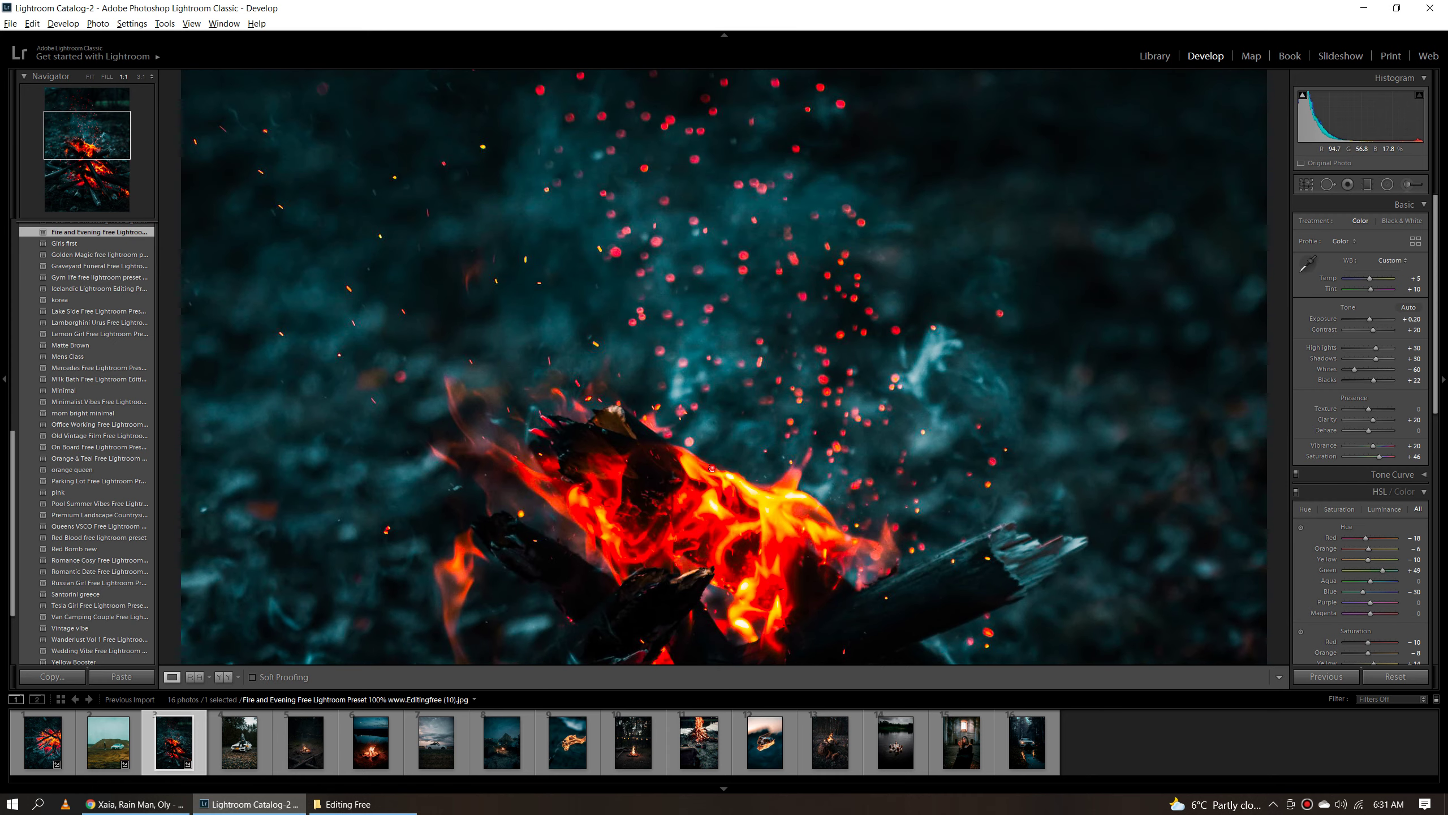
key("y")
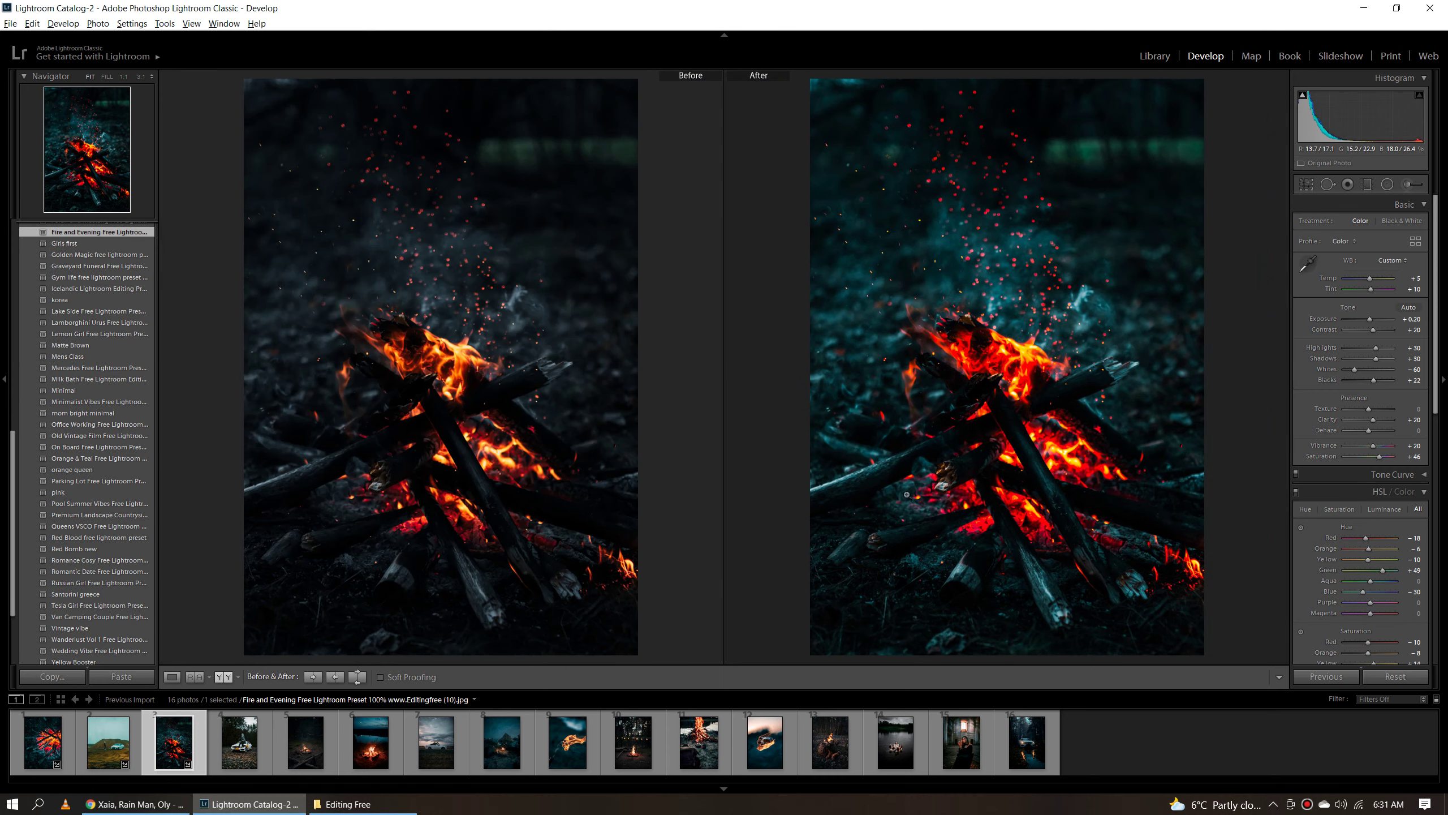
left_click_drag(991, 433, 1010, 539)
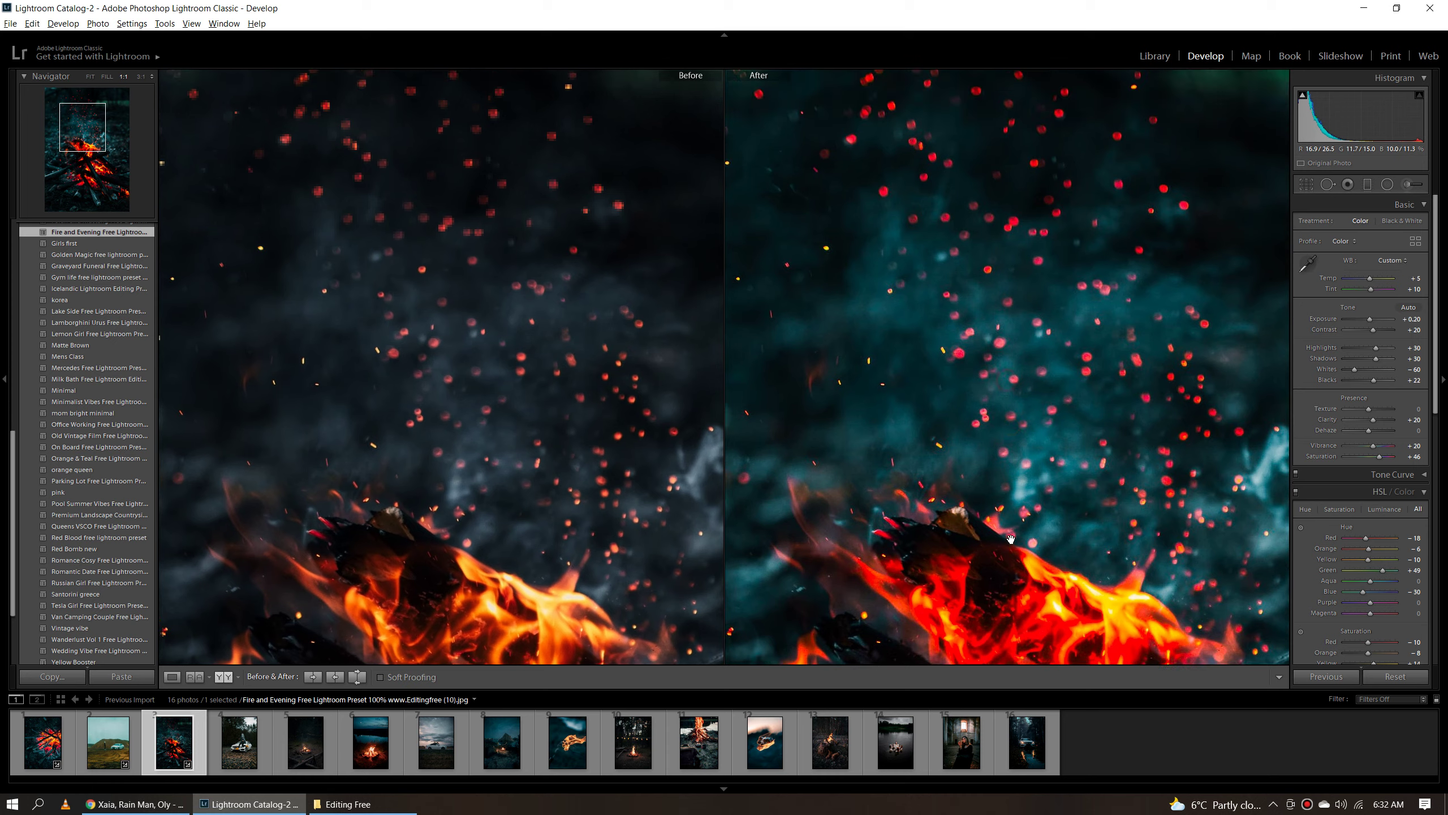
left_click_drag(997, 465, 997, 463)
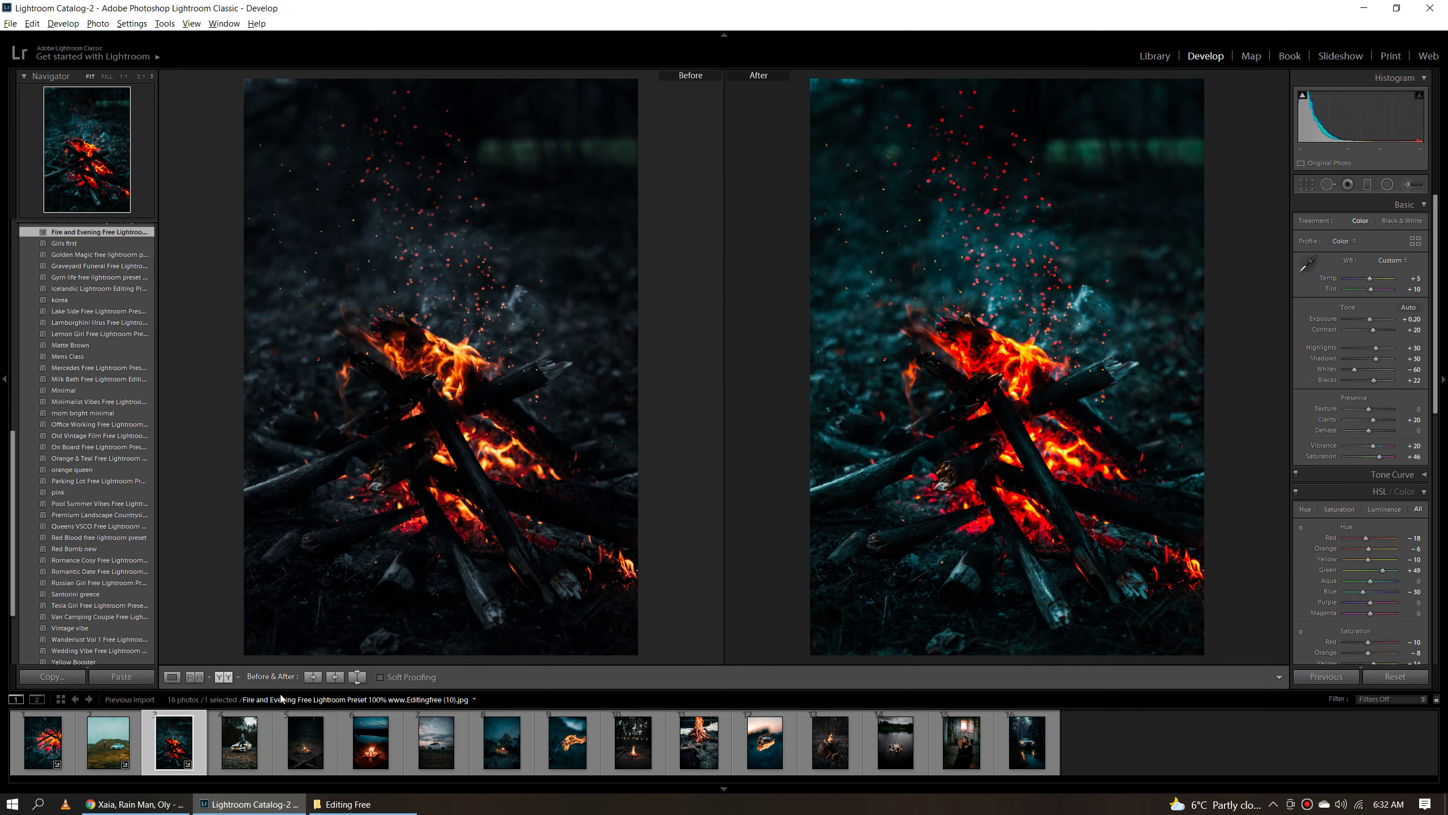
left_click(240, 742)
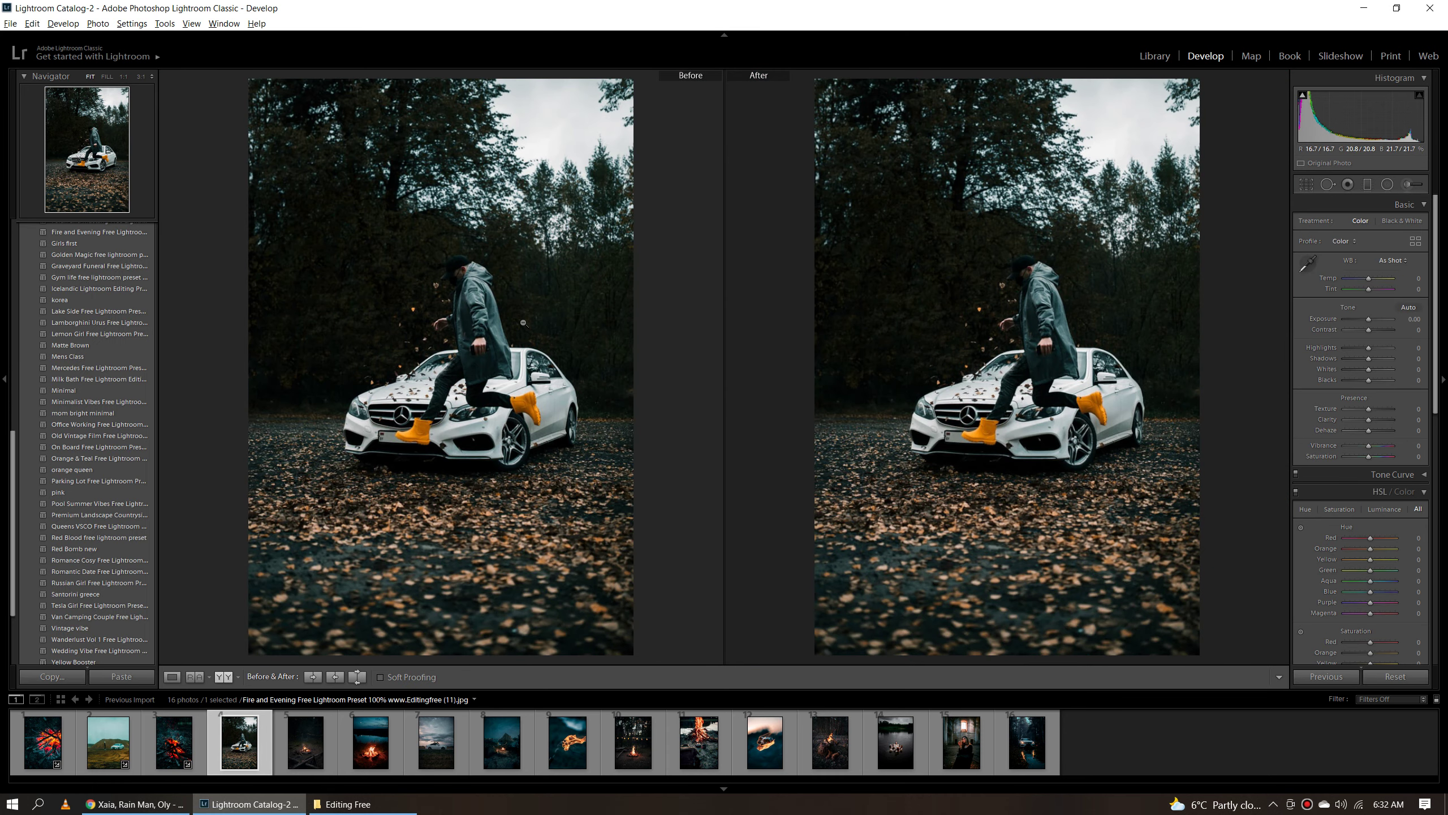
Apply Fire and Evening to the leaping-man car photo, check it, then apply it to the forest campfire.
left_click(140, 233)
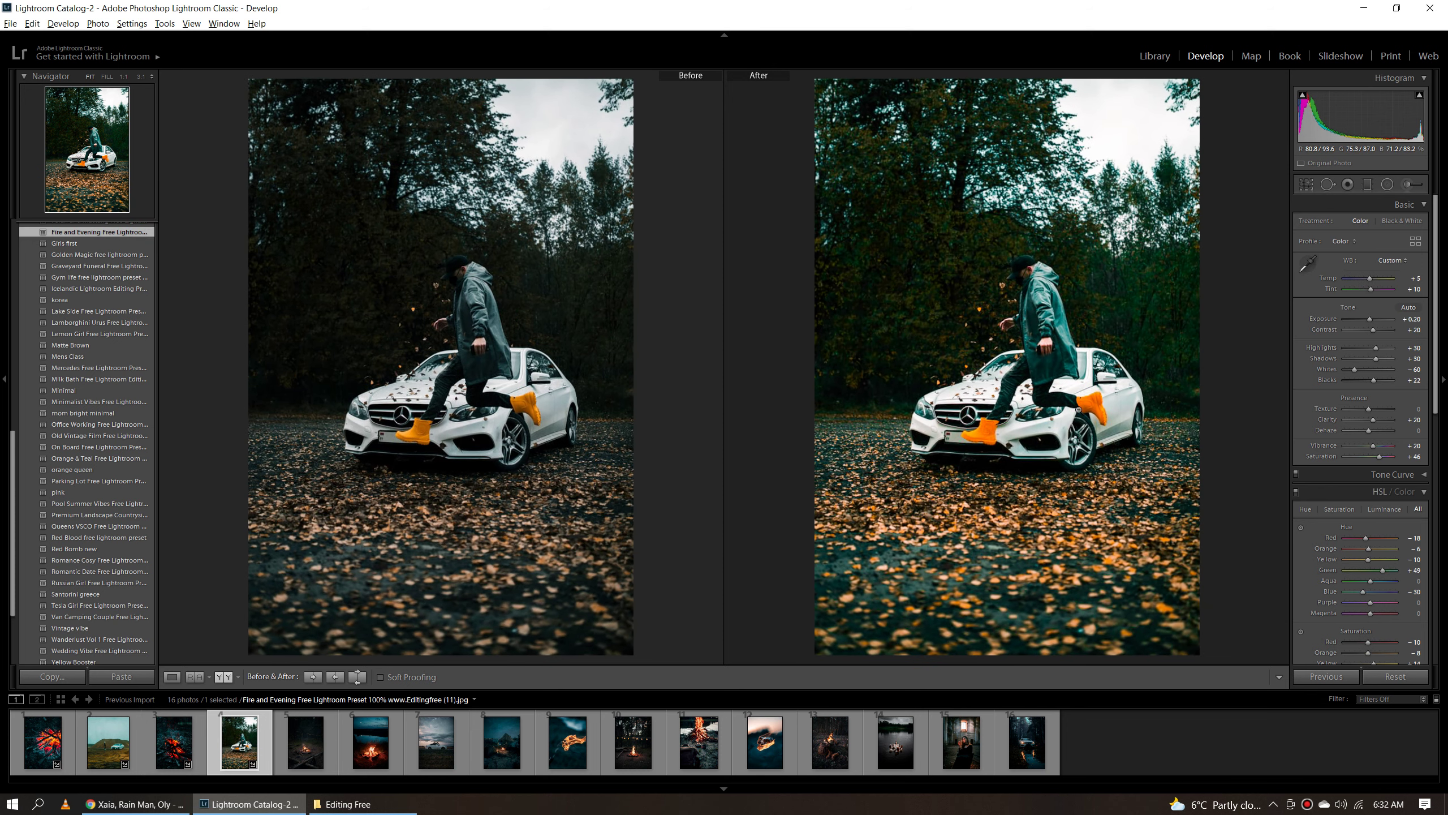
key("y")
left_click(812, 412)
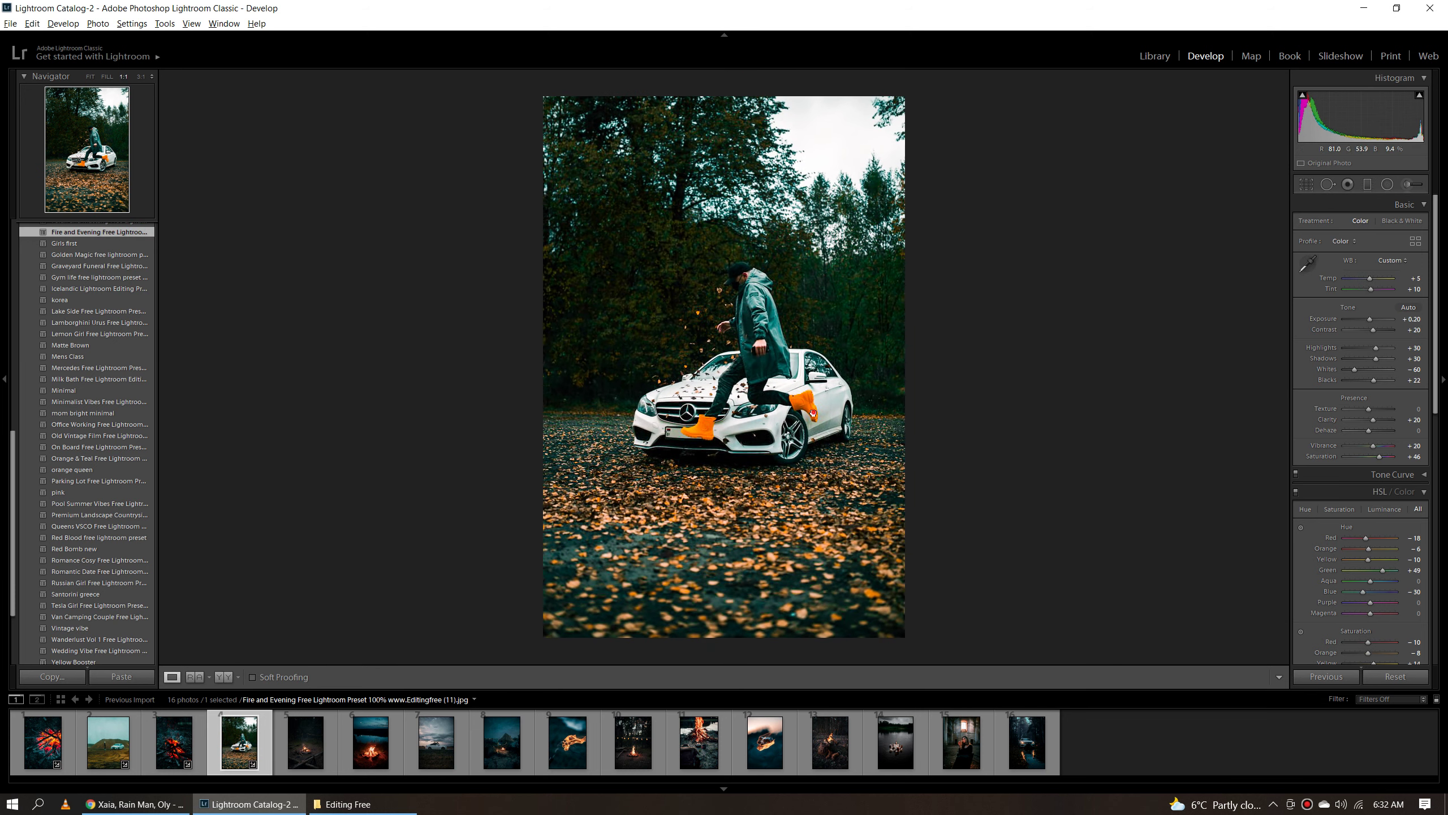
key("y")
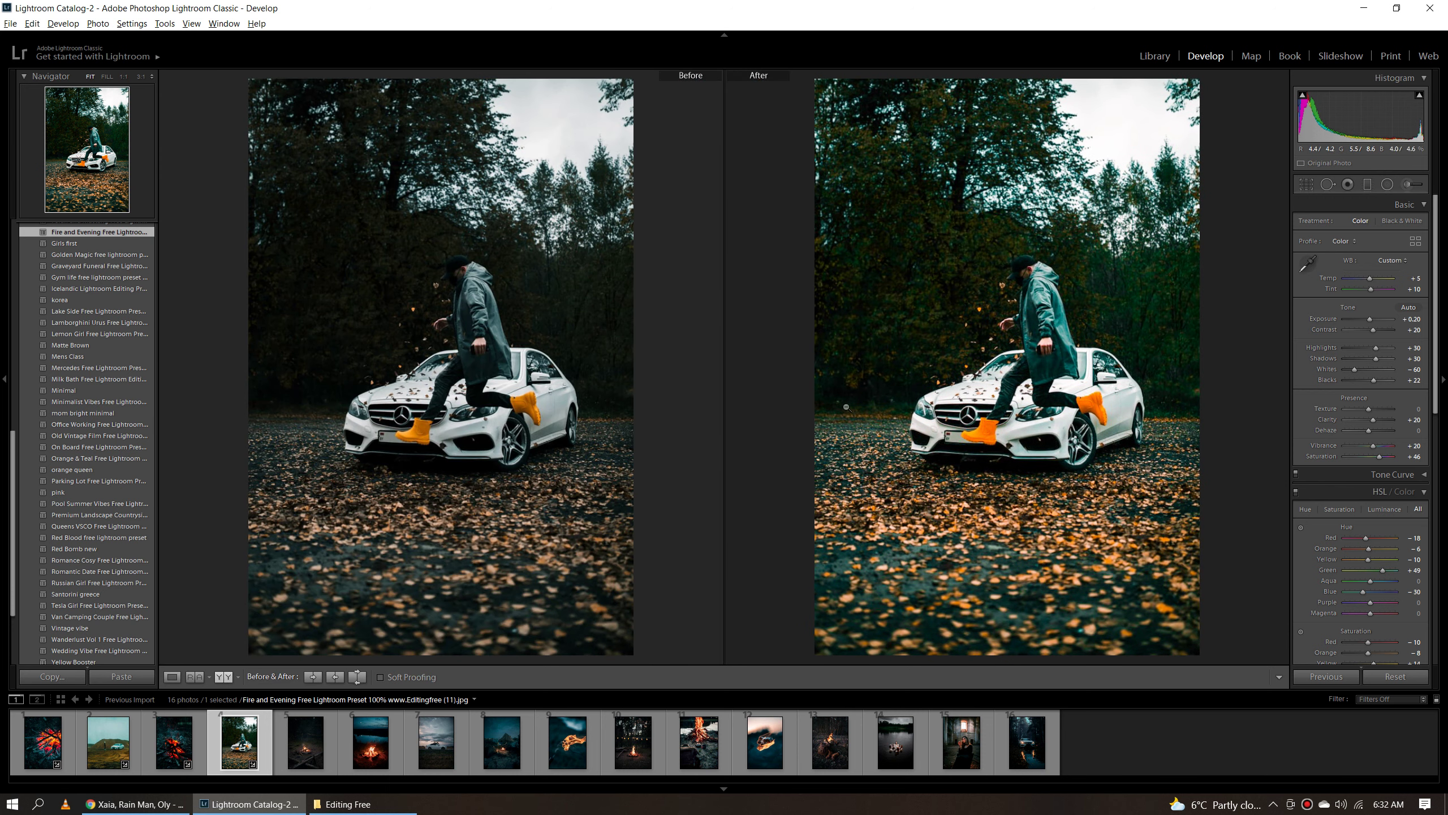
key("y")
left_click(306, 736)
left_click(111, 230)
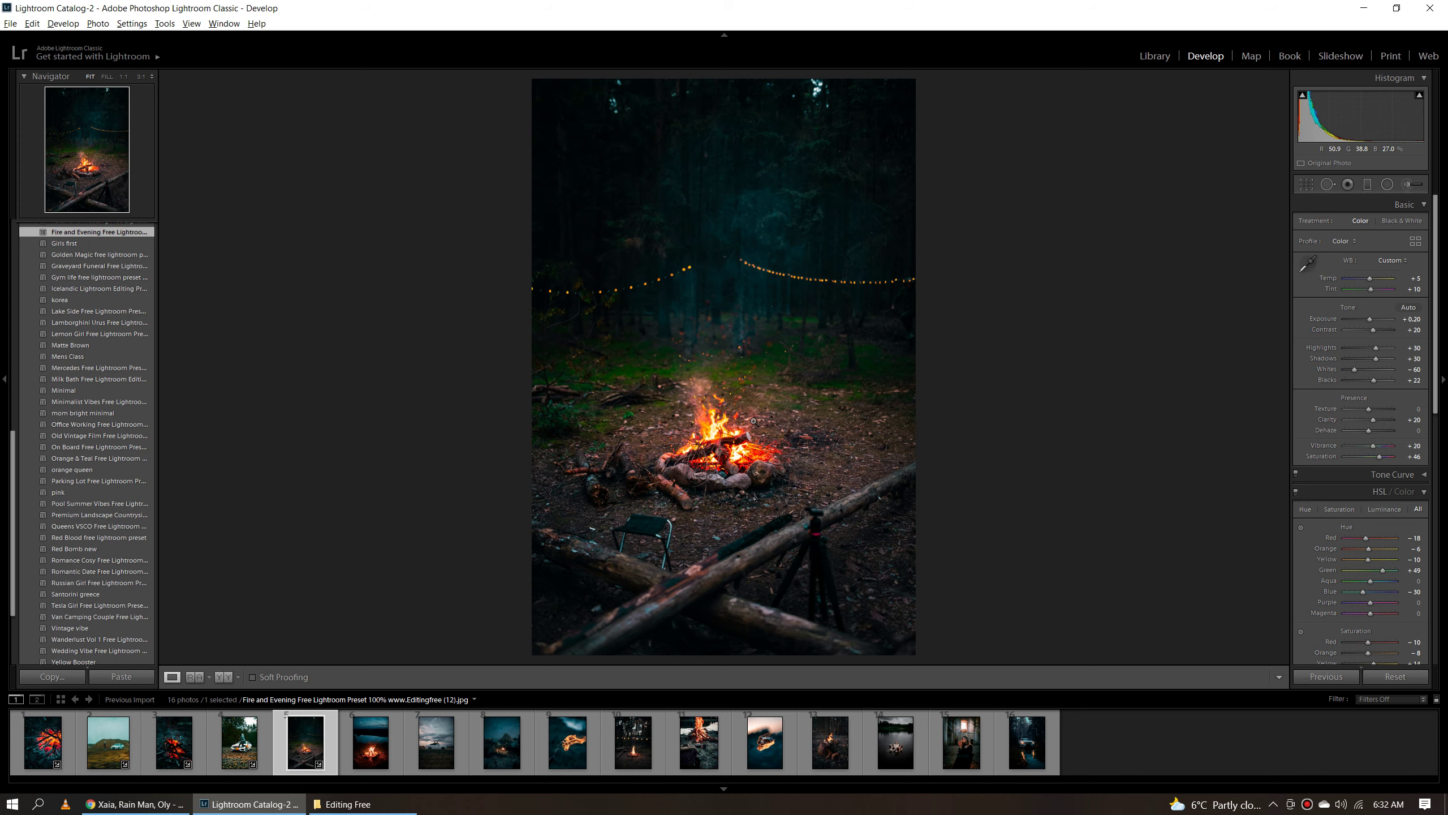
Inspect the string-lights campfire edit beside its original at 1:1, then open the lakeside campfire photo.
left_click(753, 421)
key("y")
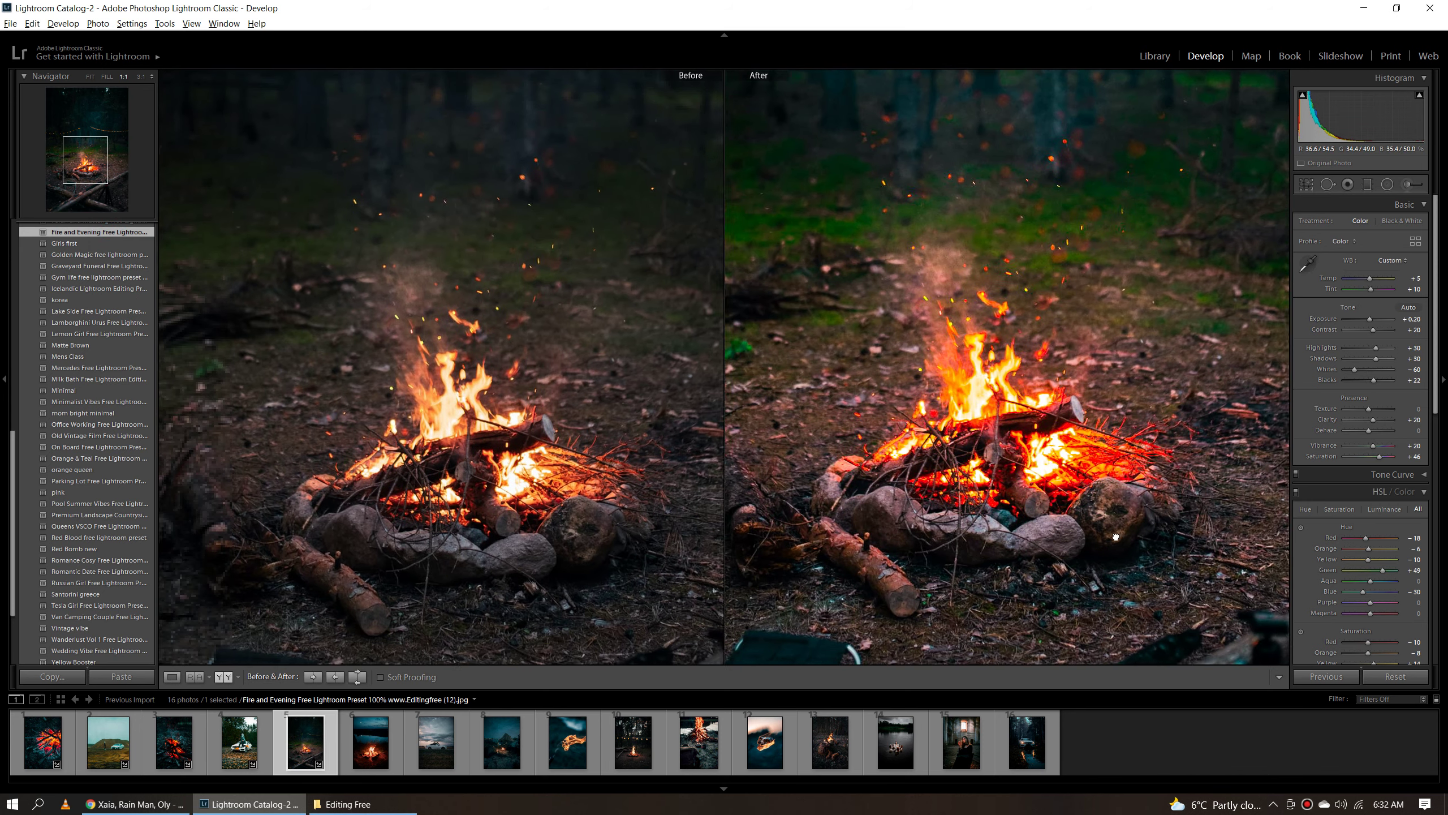
left_click_drag(1116, 536, 1131, 538)
left_click(1132, 540)
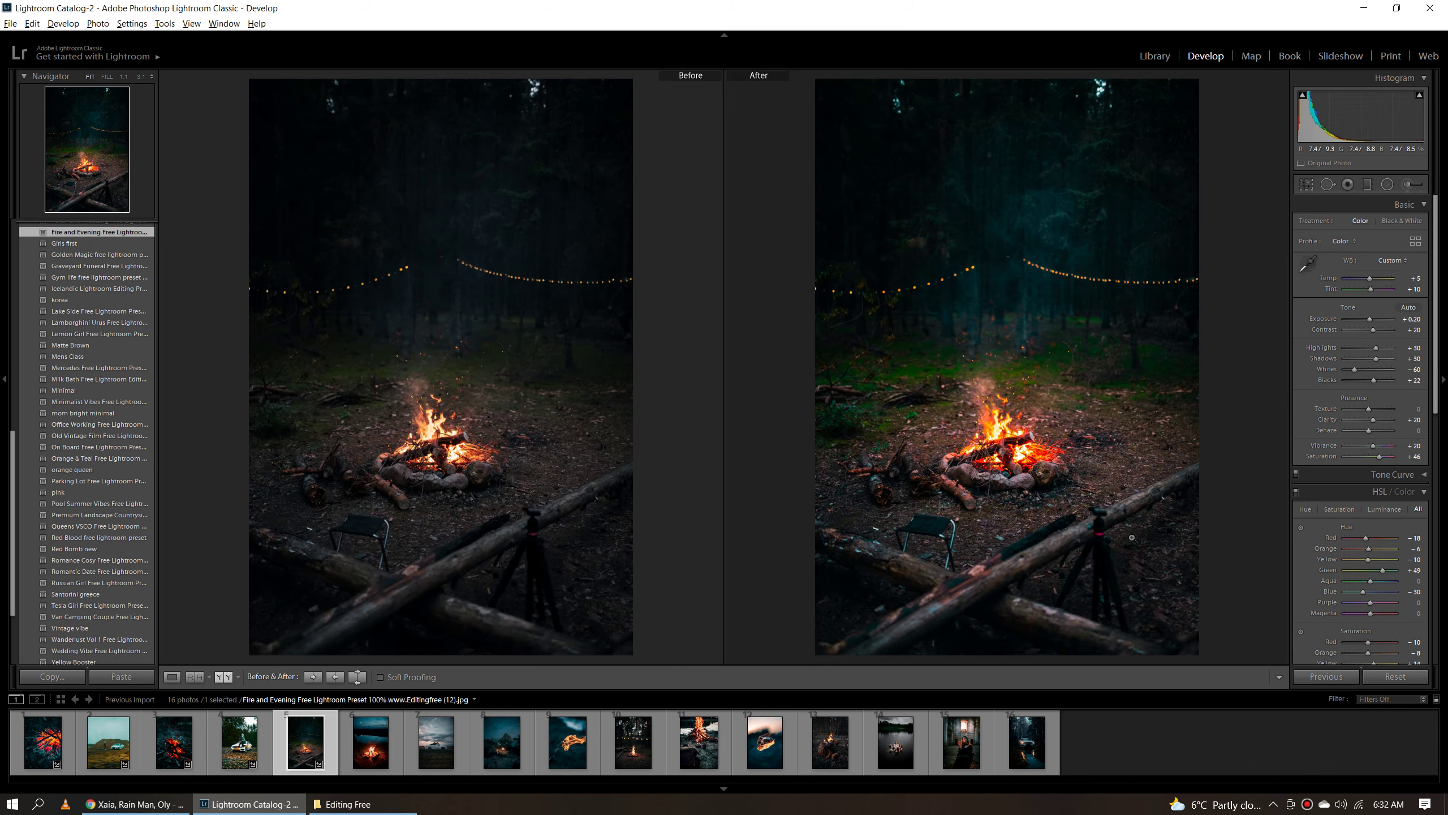
left_click(1132, 538)
left_click_drag(1043, 410, 1250, 386)
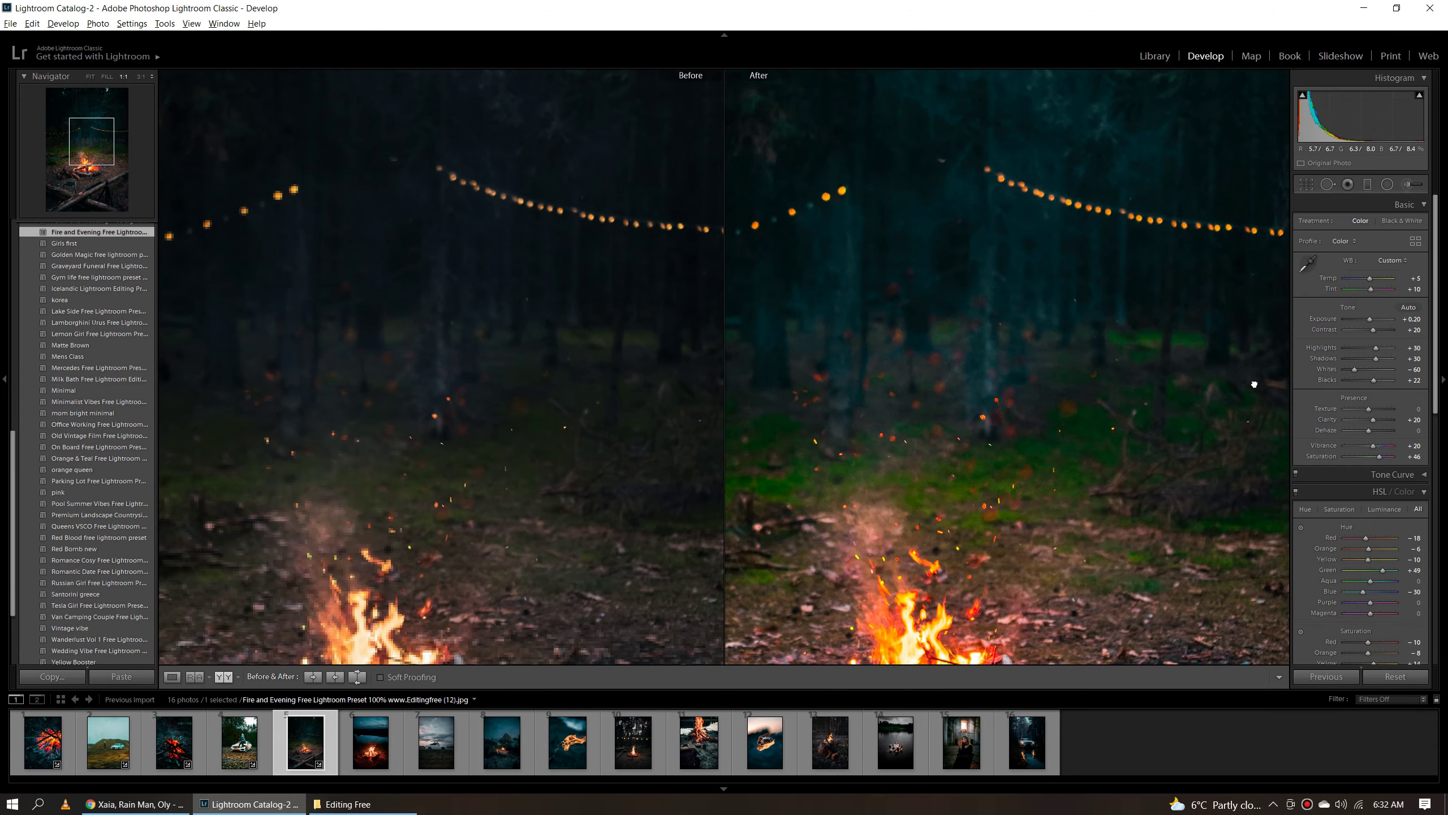
left_click_drag(1080, 539, 1053, 499)
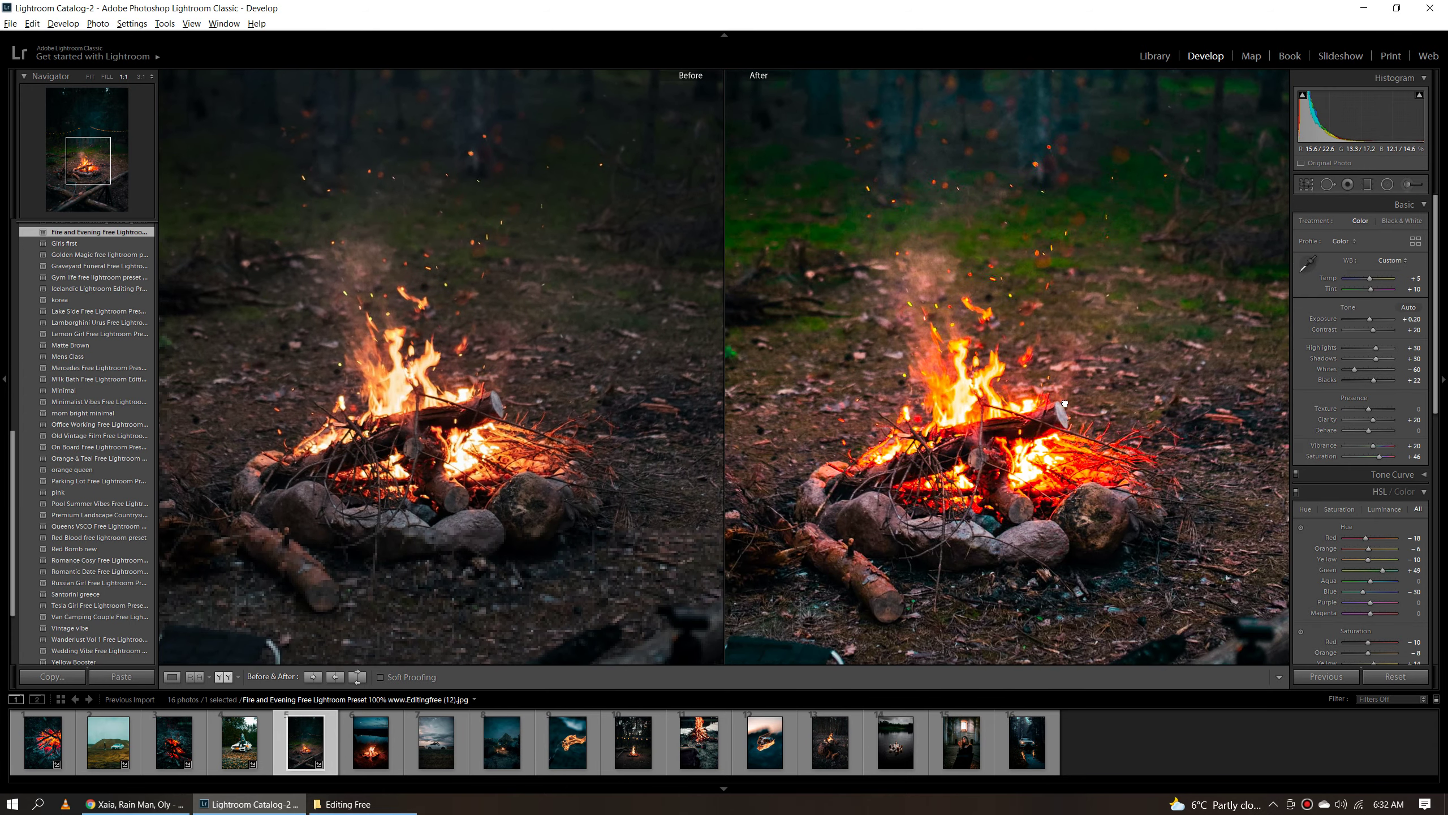
left_click(1054, 498)
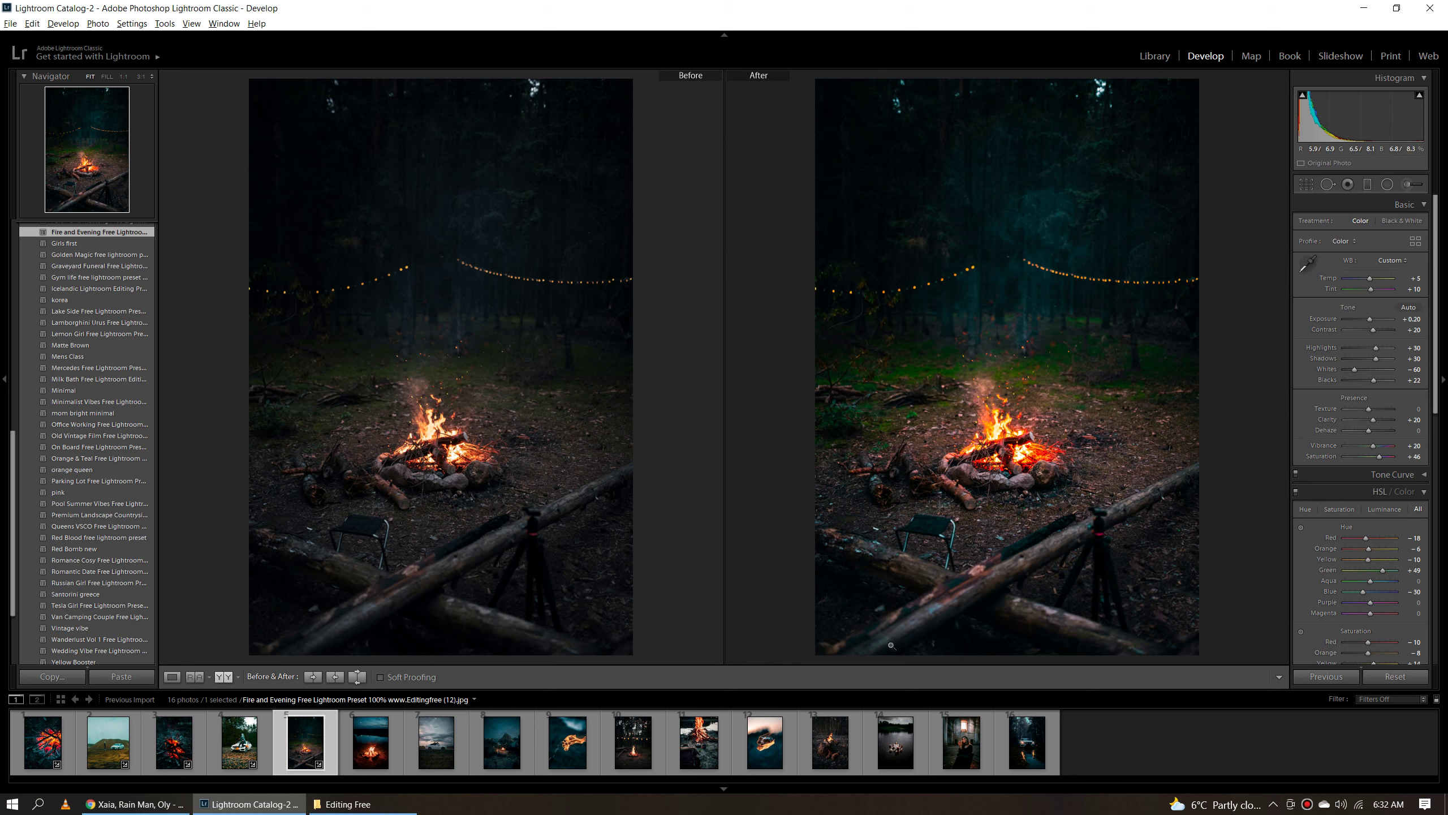
left_click(370, 741)
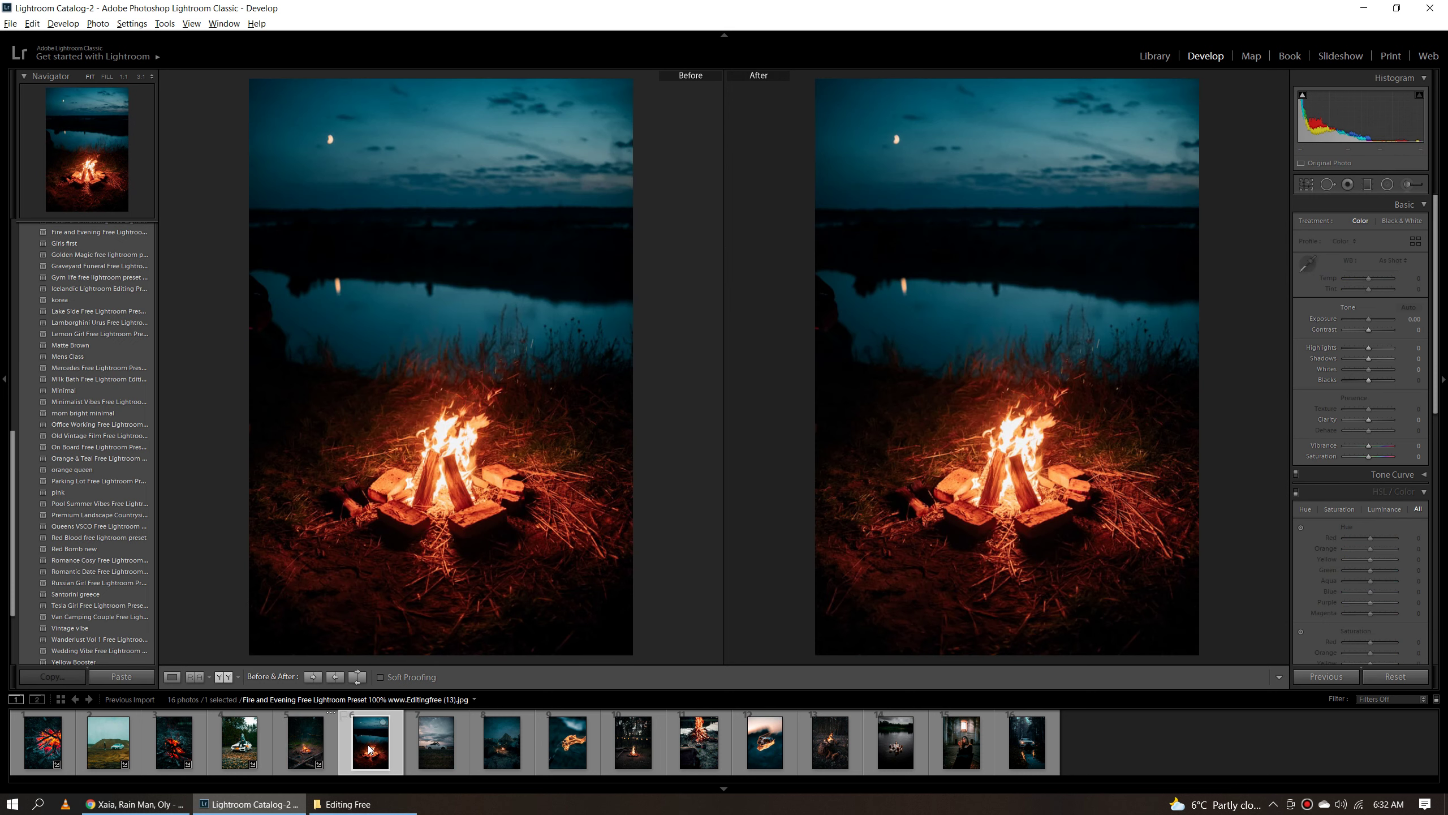
Apply Fire and Evening to the moonlit lakeside campfire, return to Loupe, and open the white car photo.
left_click(143, 236)
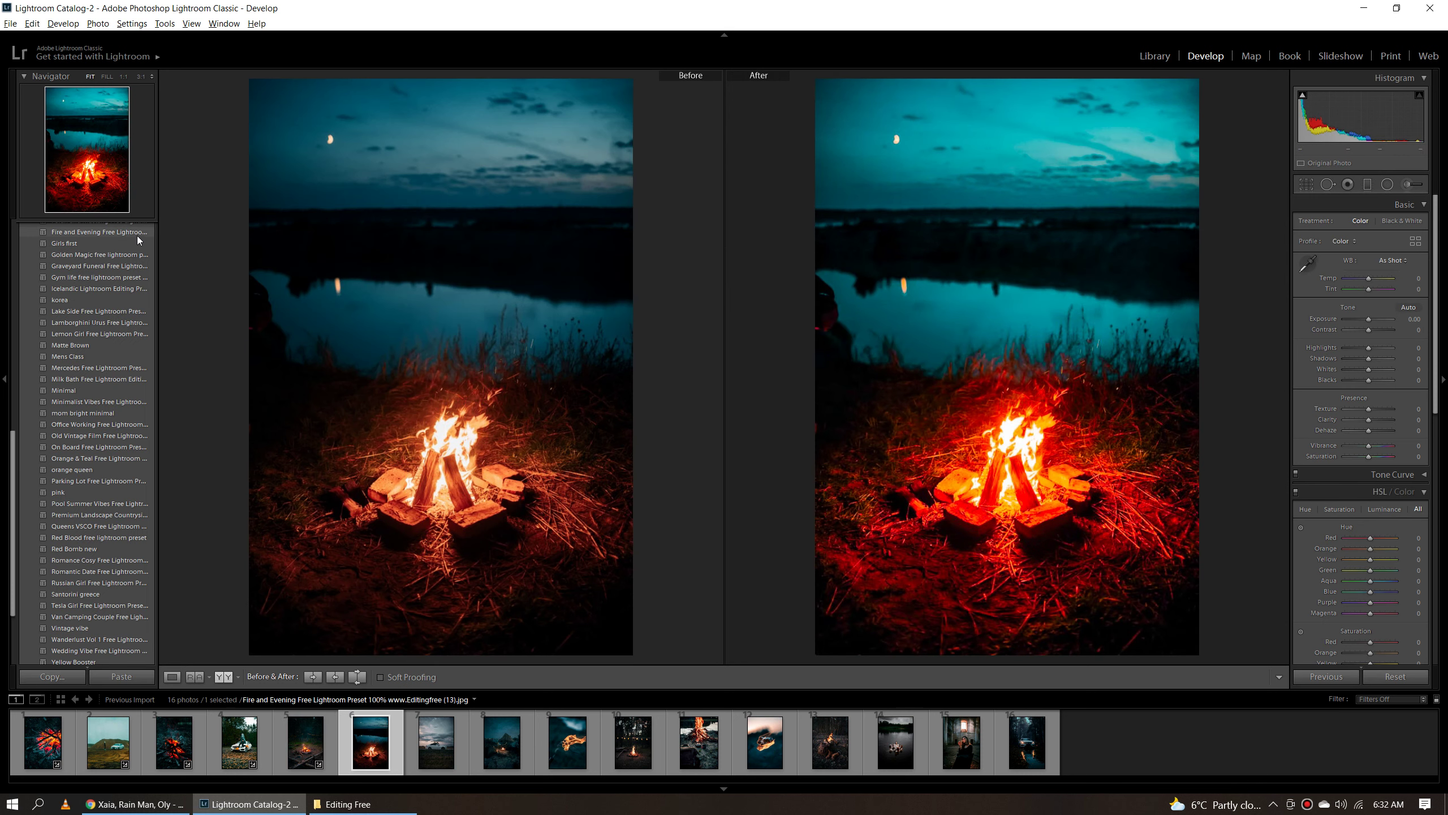
left_click(137, 235)
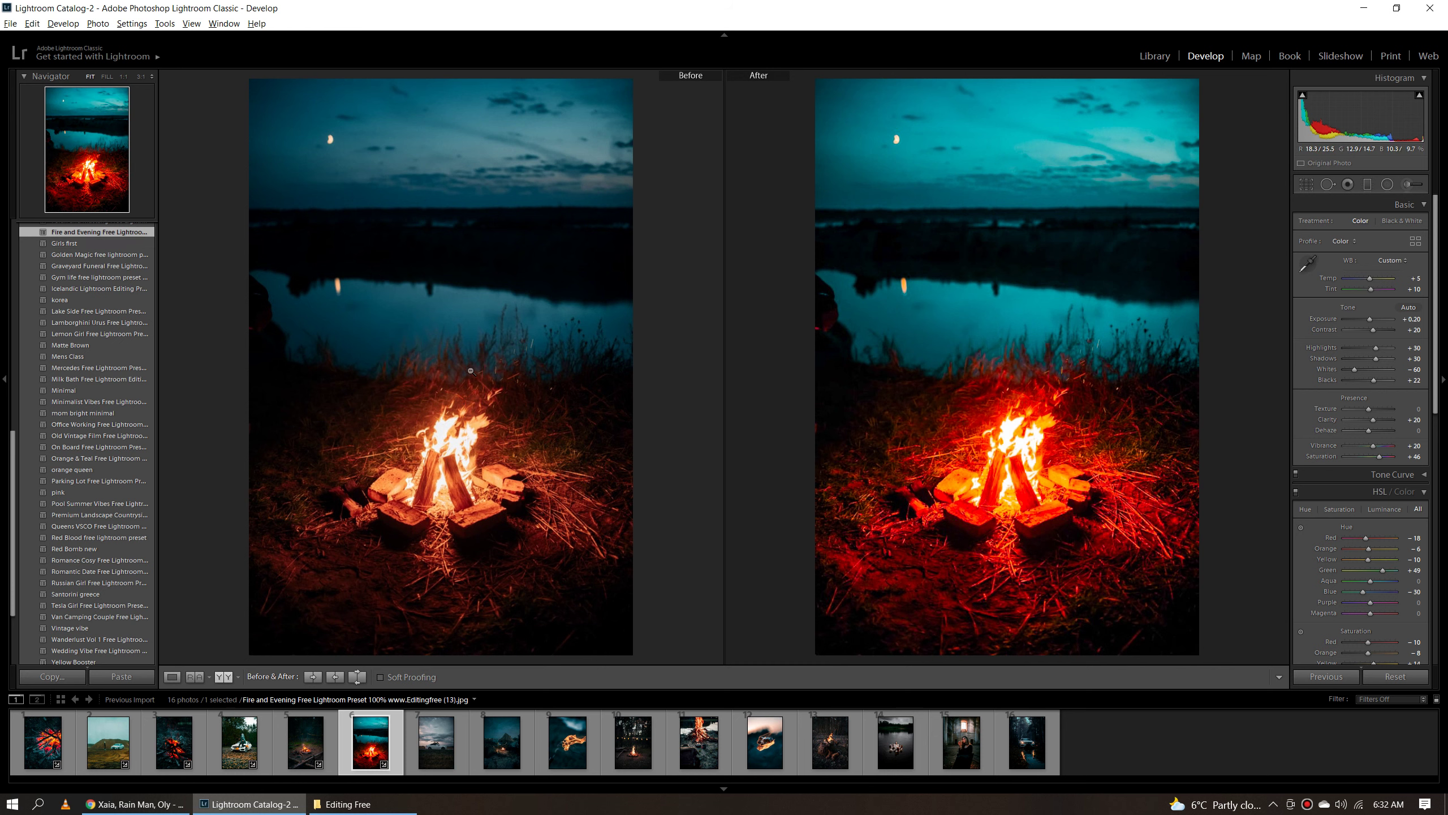
key("y")
left_click(436, 742)
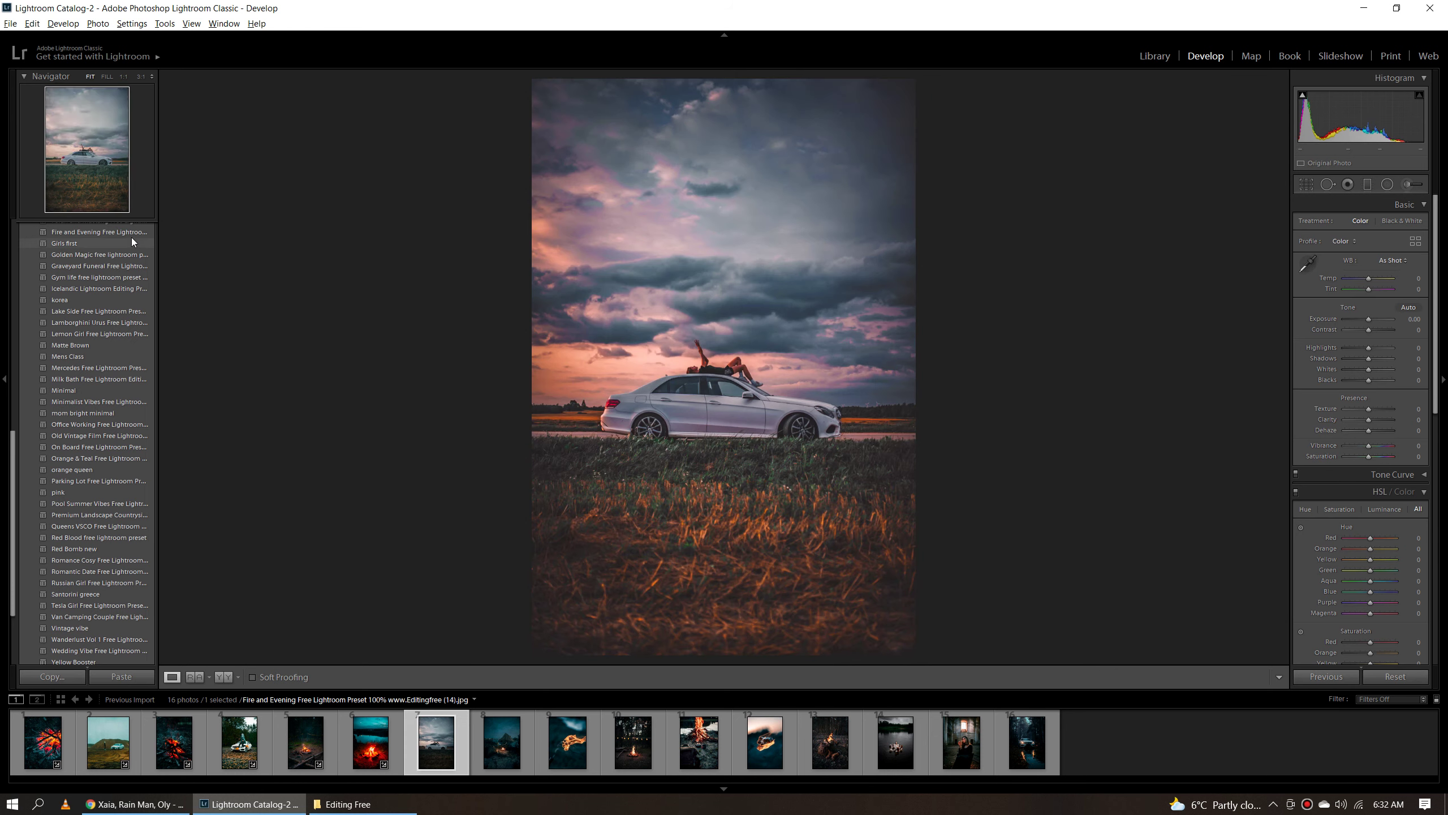
Apply Fire and Evening to the white car photo, compare it at 1:1 with the original, and open the tent-and-campfire photo.
left_click(131, 233)
left_click(765, 401)
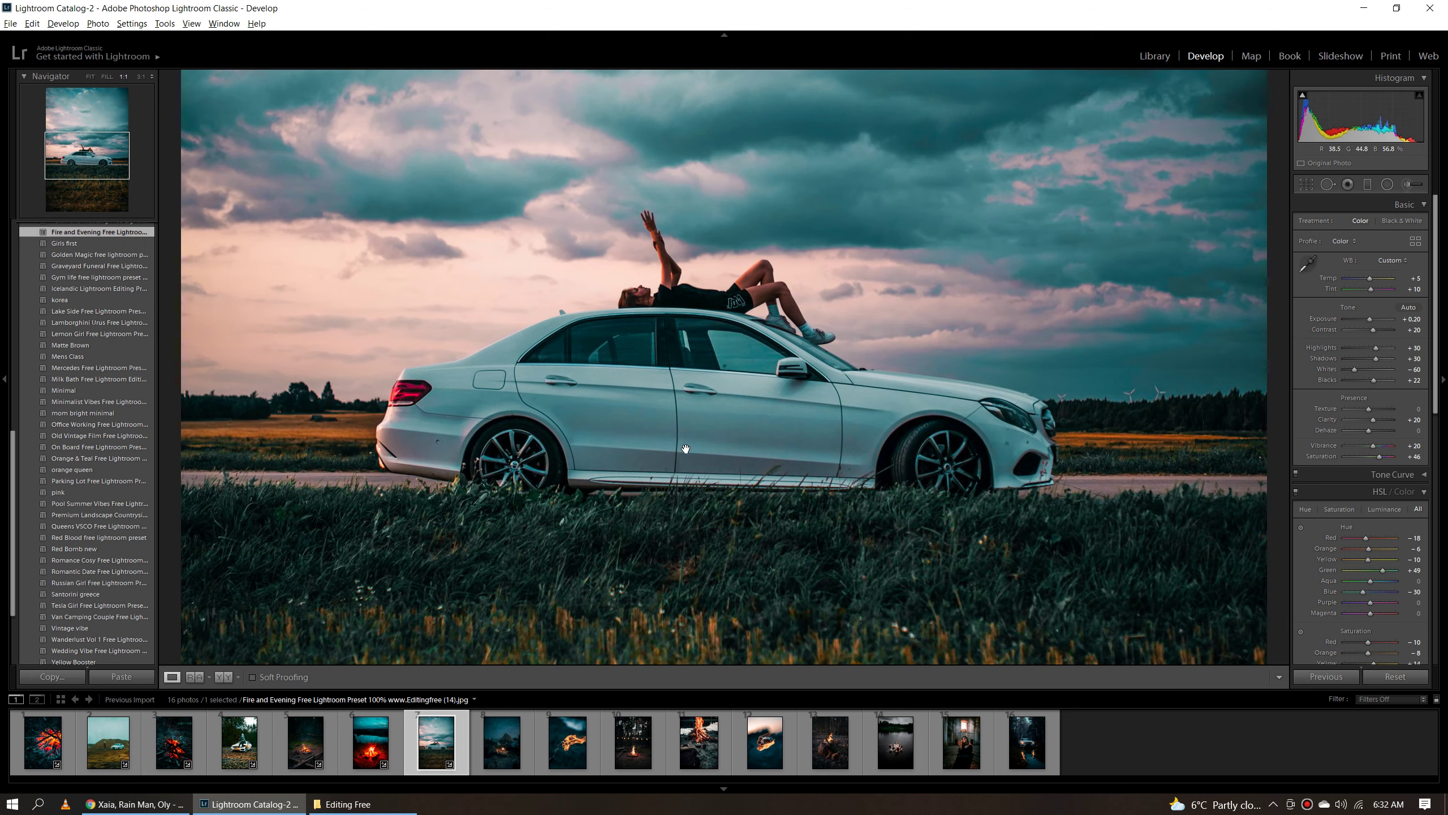
left_click_drag(677, 486, 685, 555)
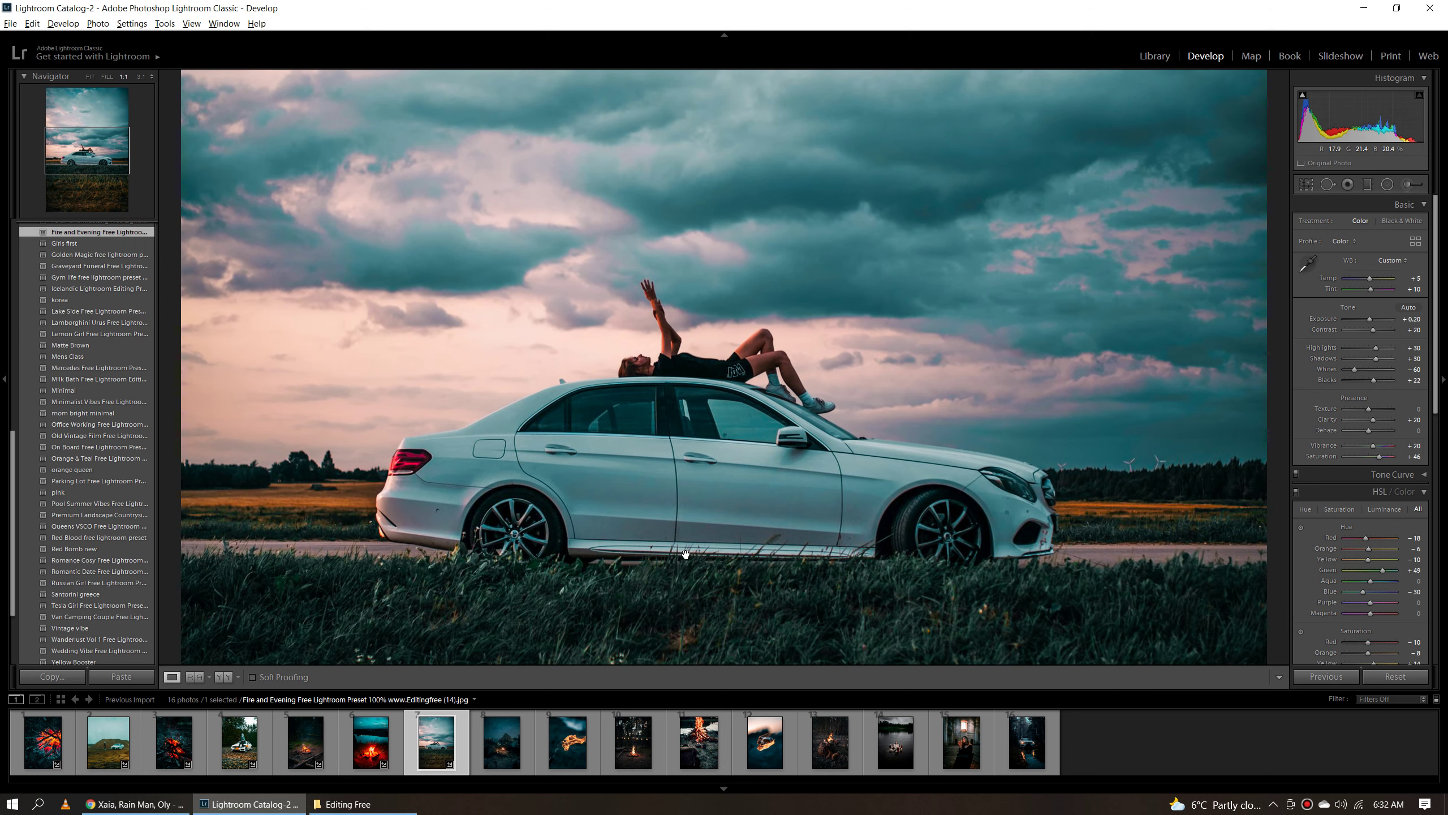
key("y")
mouse_move(893, 528)
left_mouse_down()
mouse_move(1108, 534)
mouse_move(892, 527)
left_mouse_up()
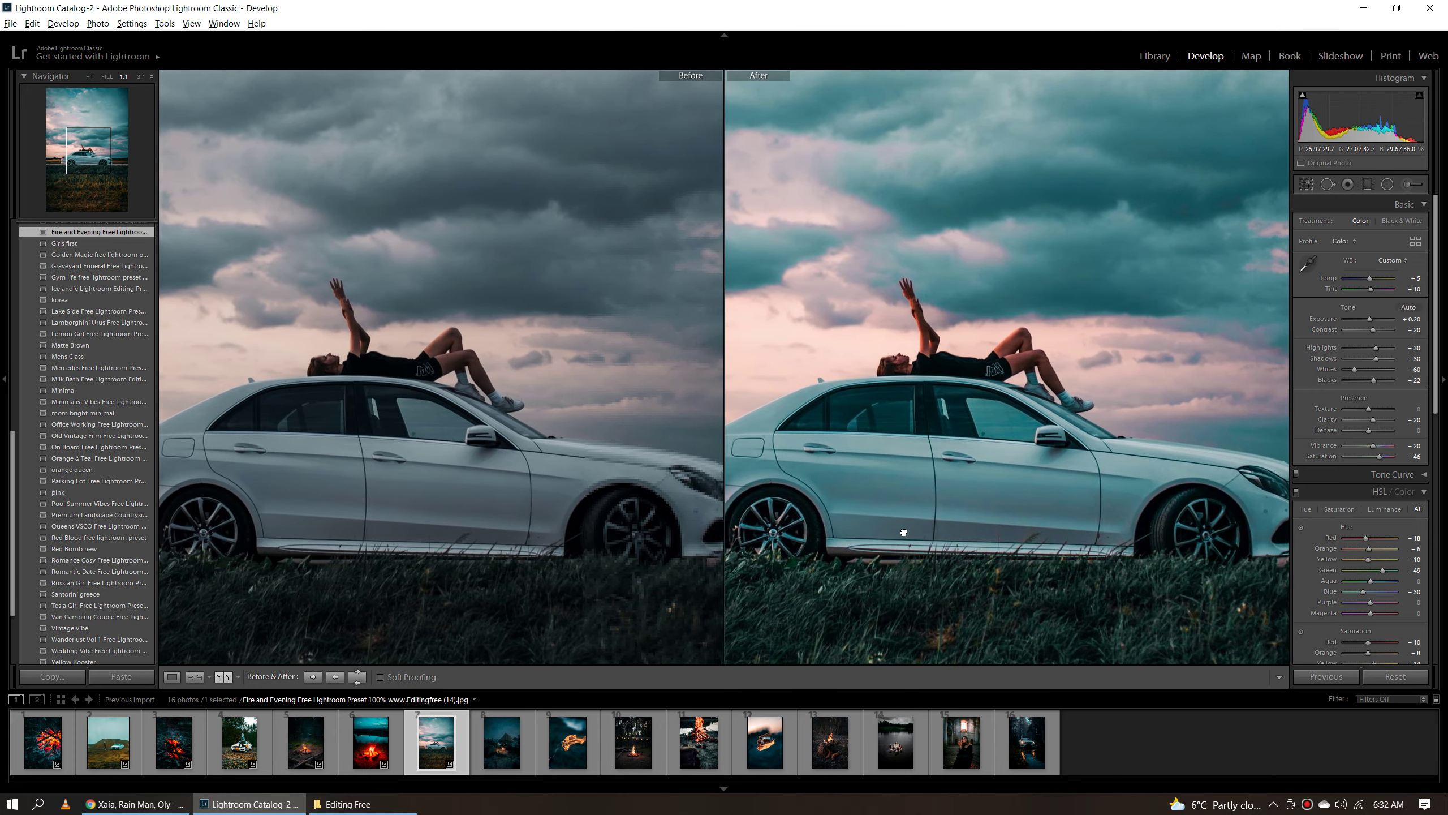
left_click(888, 527)
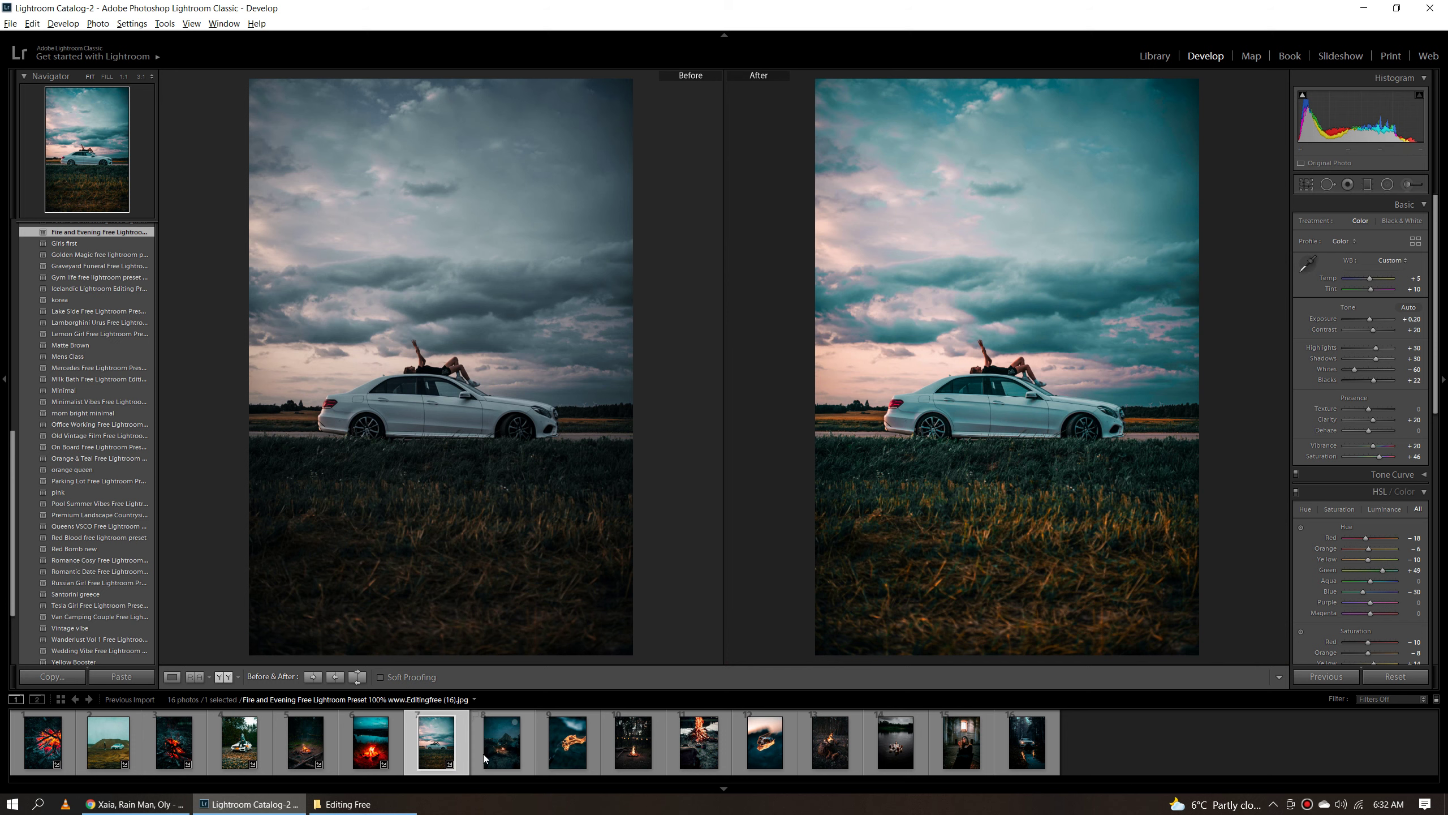
left_click(501, 741)
left_click(471, 433)
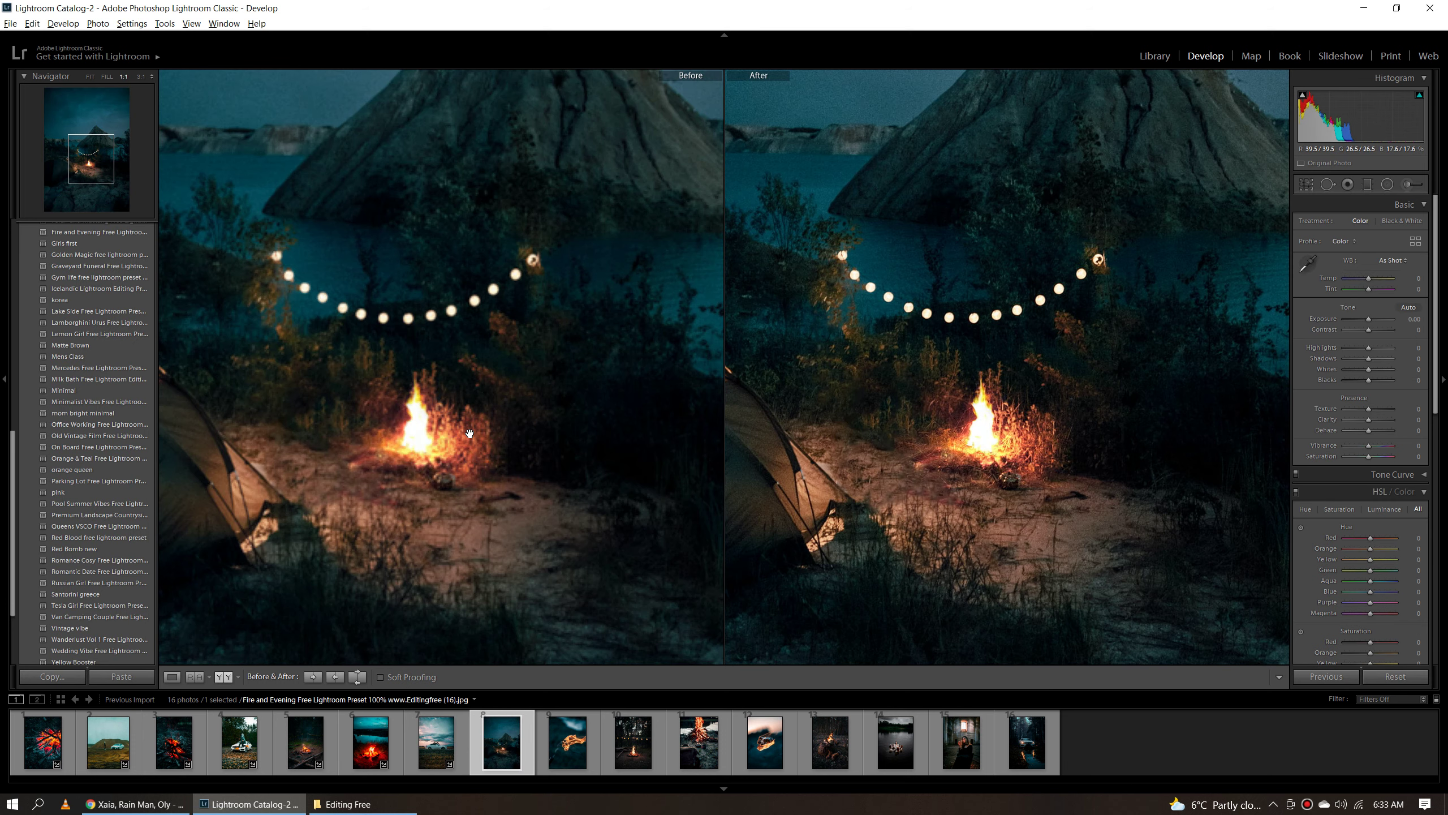
Apply Fire and Evening to the tent-and-campfire mountain lake shot, inspect it close up, and open the burning flower photo.
left_click(133, 235)
left_click(935, 393)
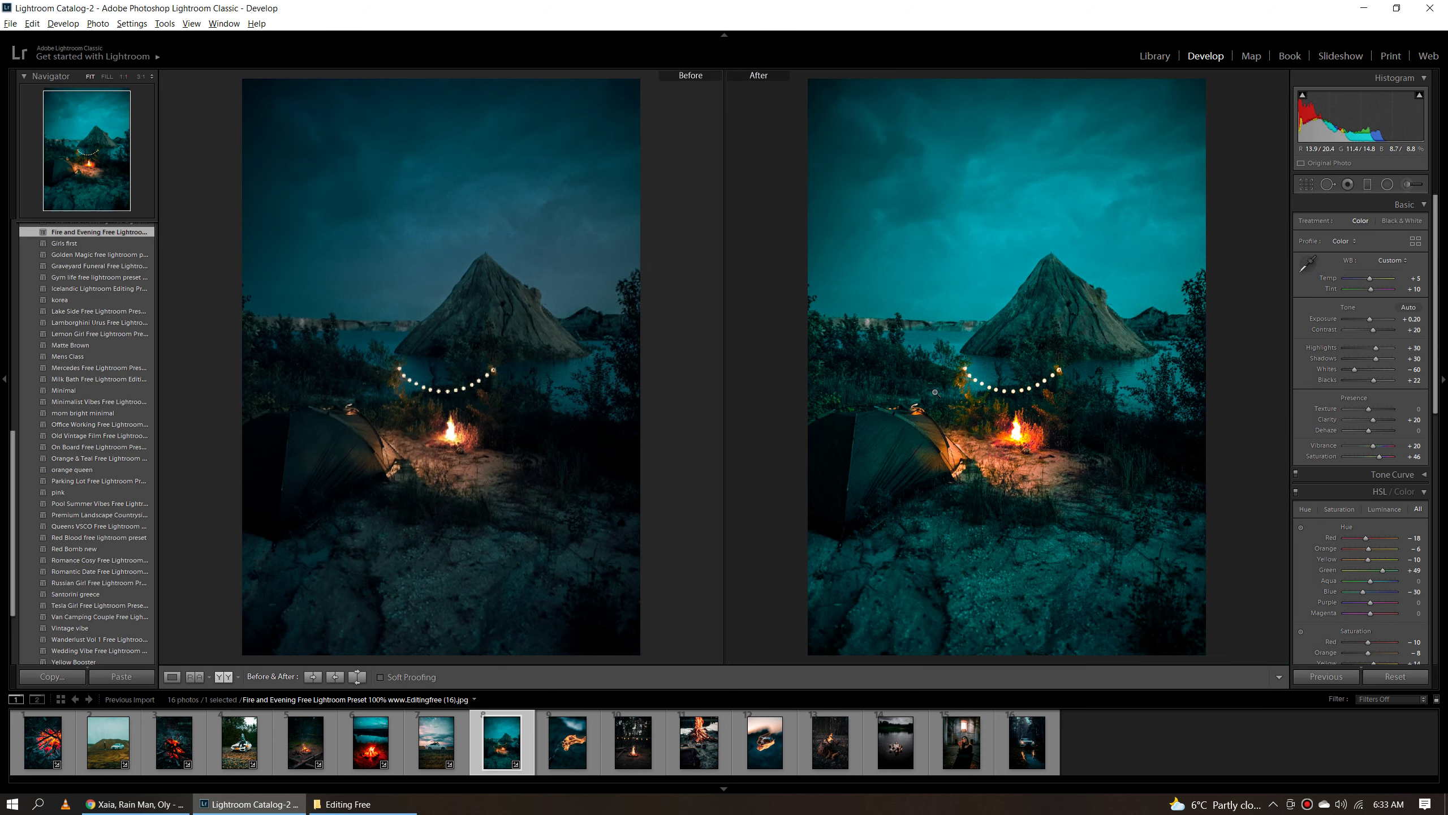
left_click(1020, 514)
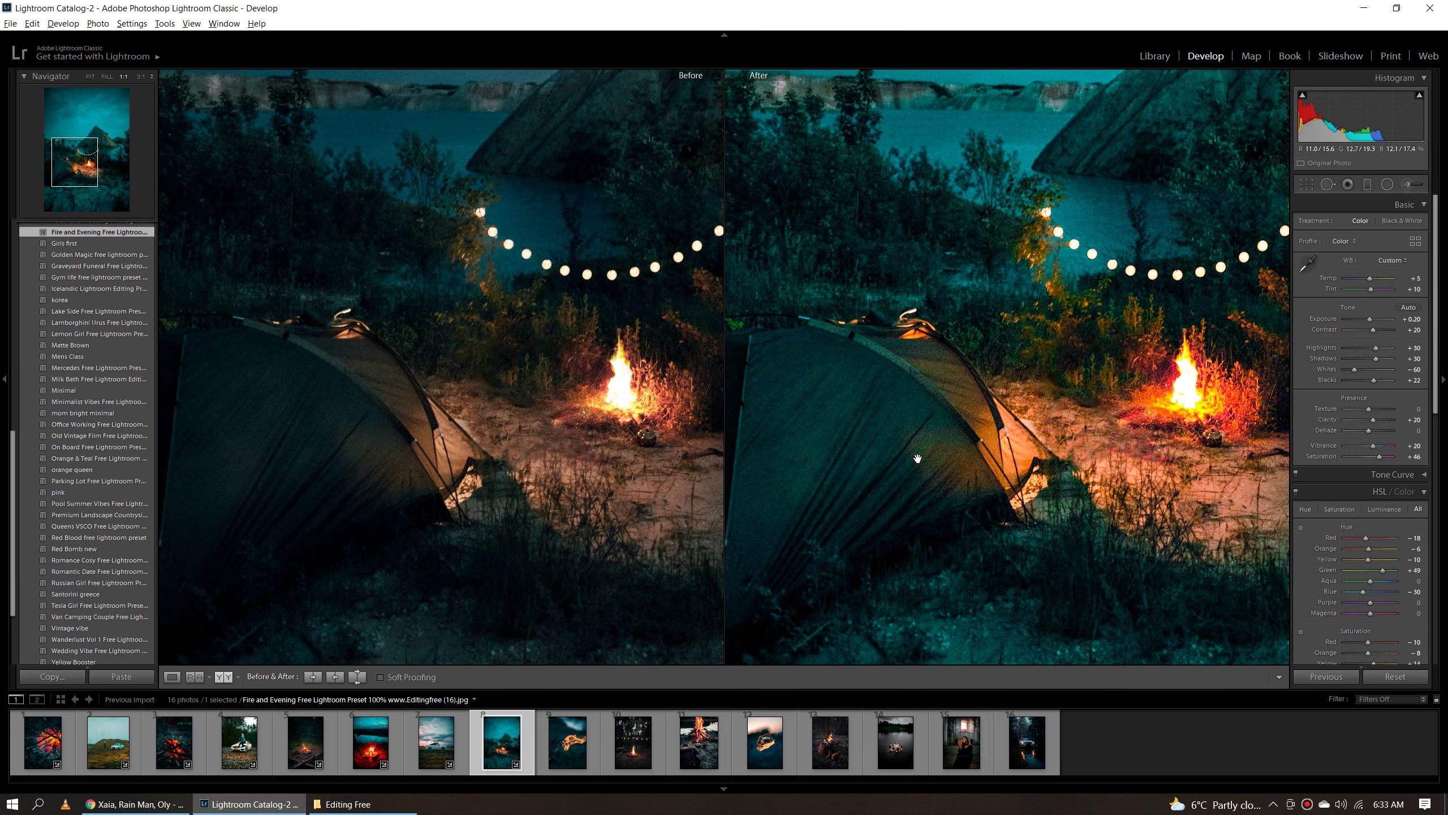
left_click(918, 456)
left_click(980, 416)
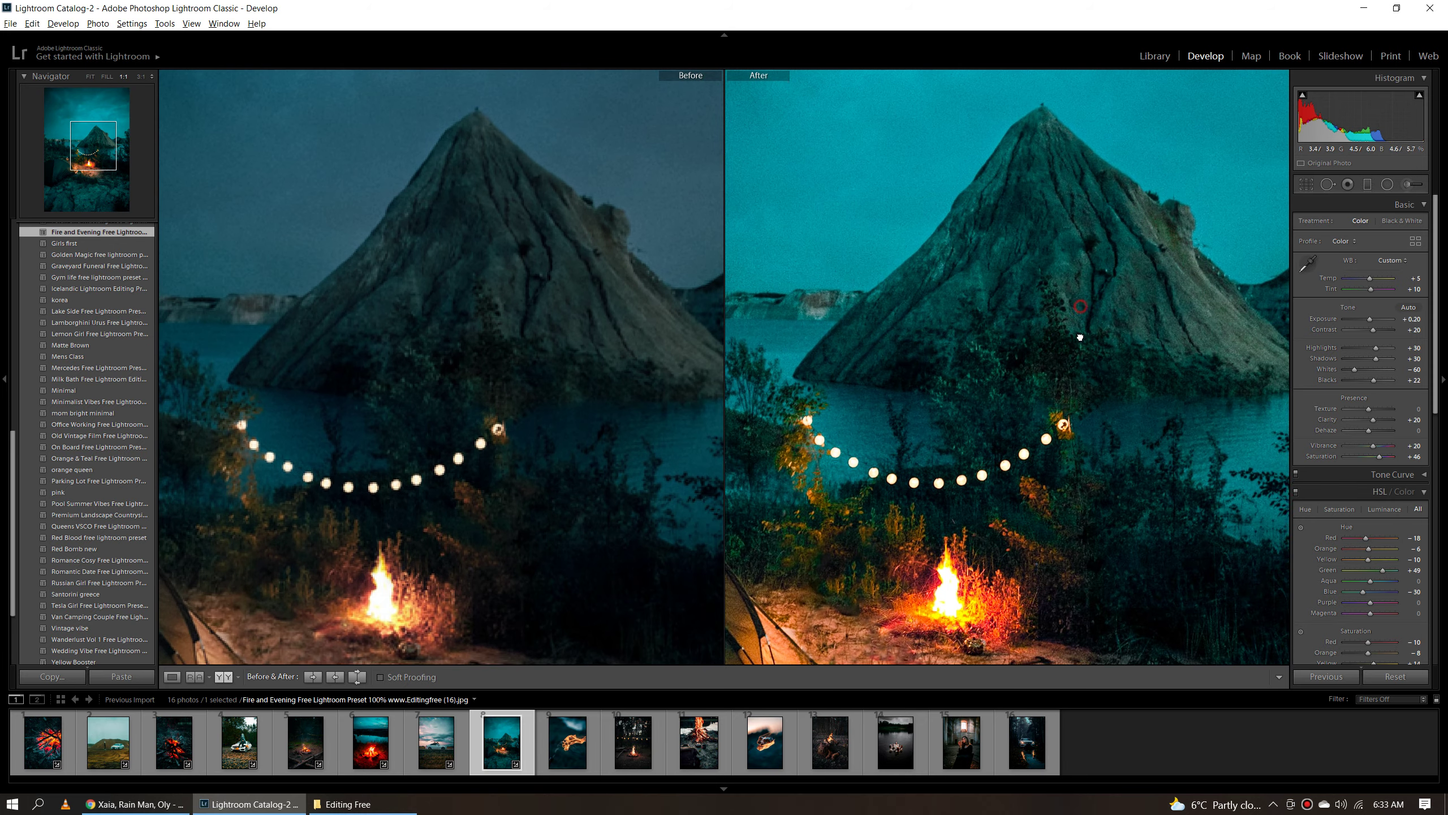
left_click_drag(980, 417, 942, 350)
left_click(946, 354)
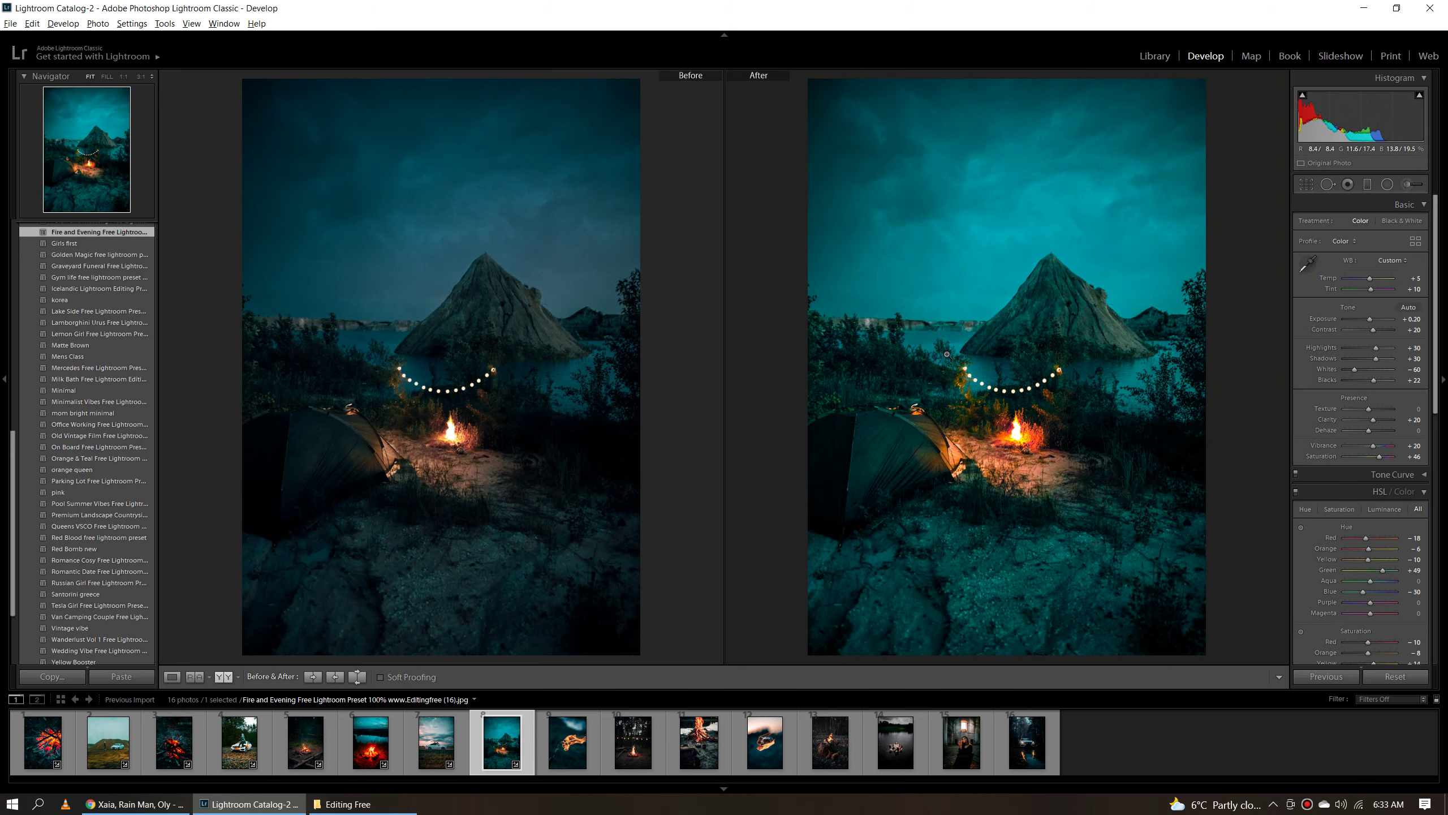
left_click(562, 748)
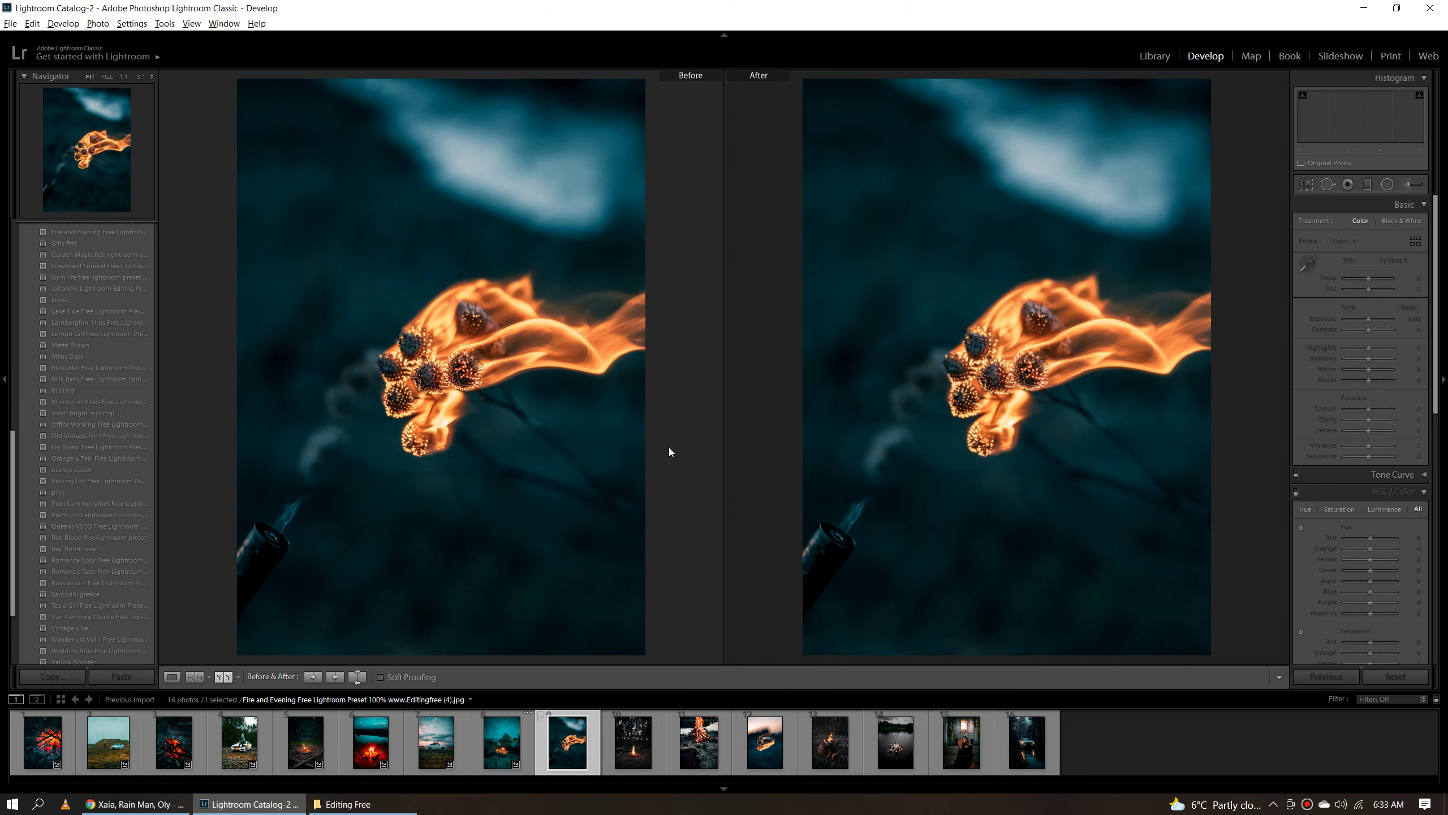
Apply the Fire and Evening preset to the burning flower close-up, inspecting the flower heads at 1:1.
left_click(448, 390)
left_click_drag(447, 390, 436, 403)
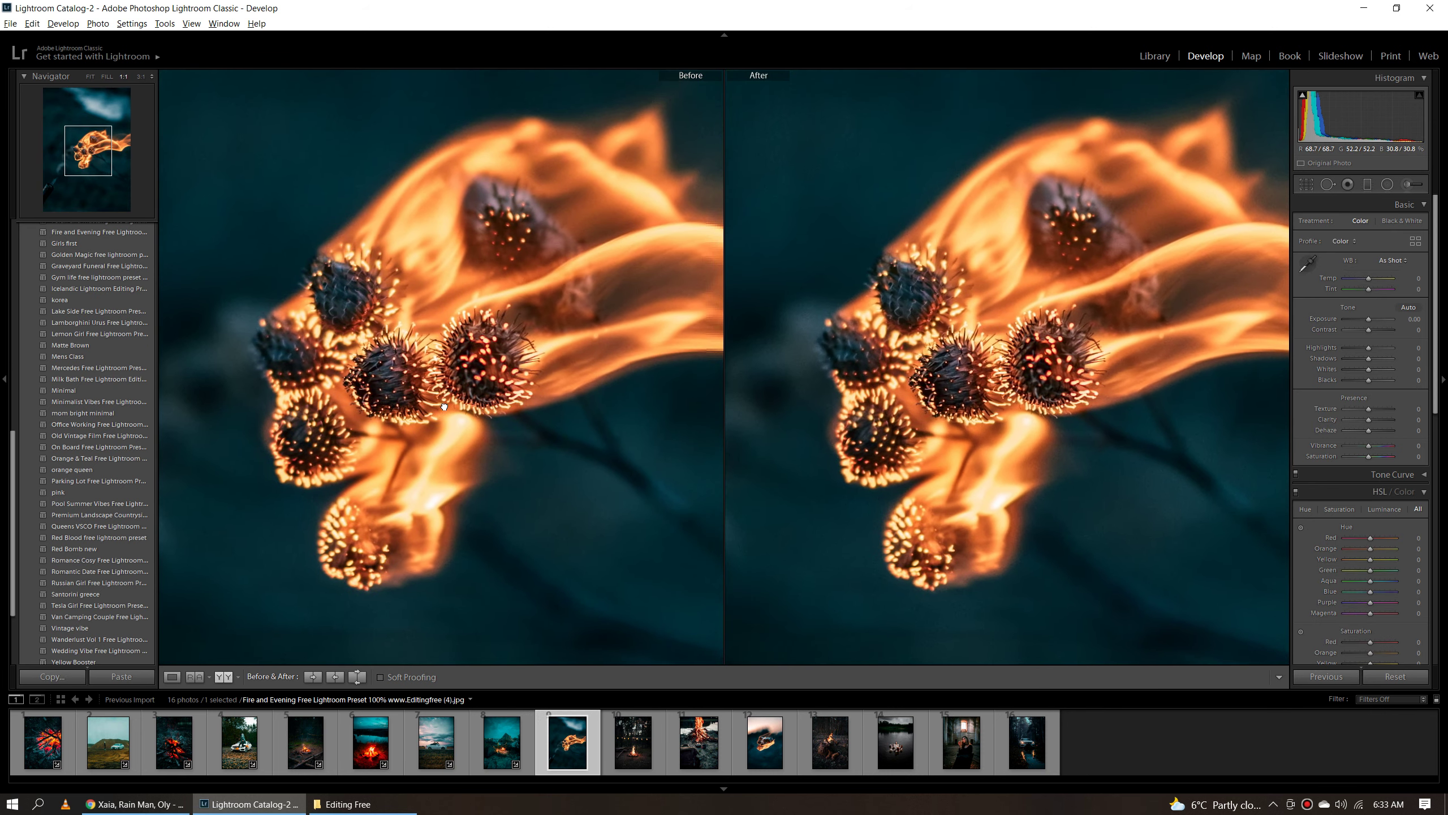
left_click(138, 232)
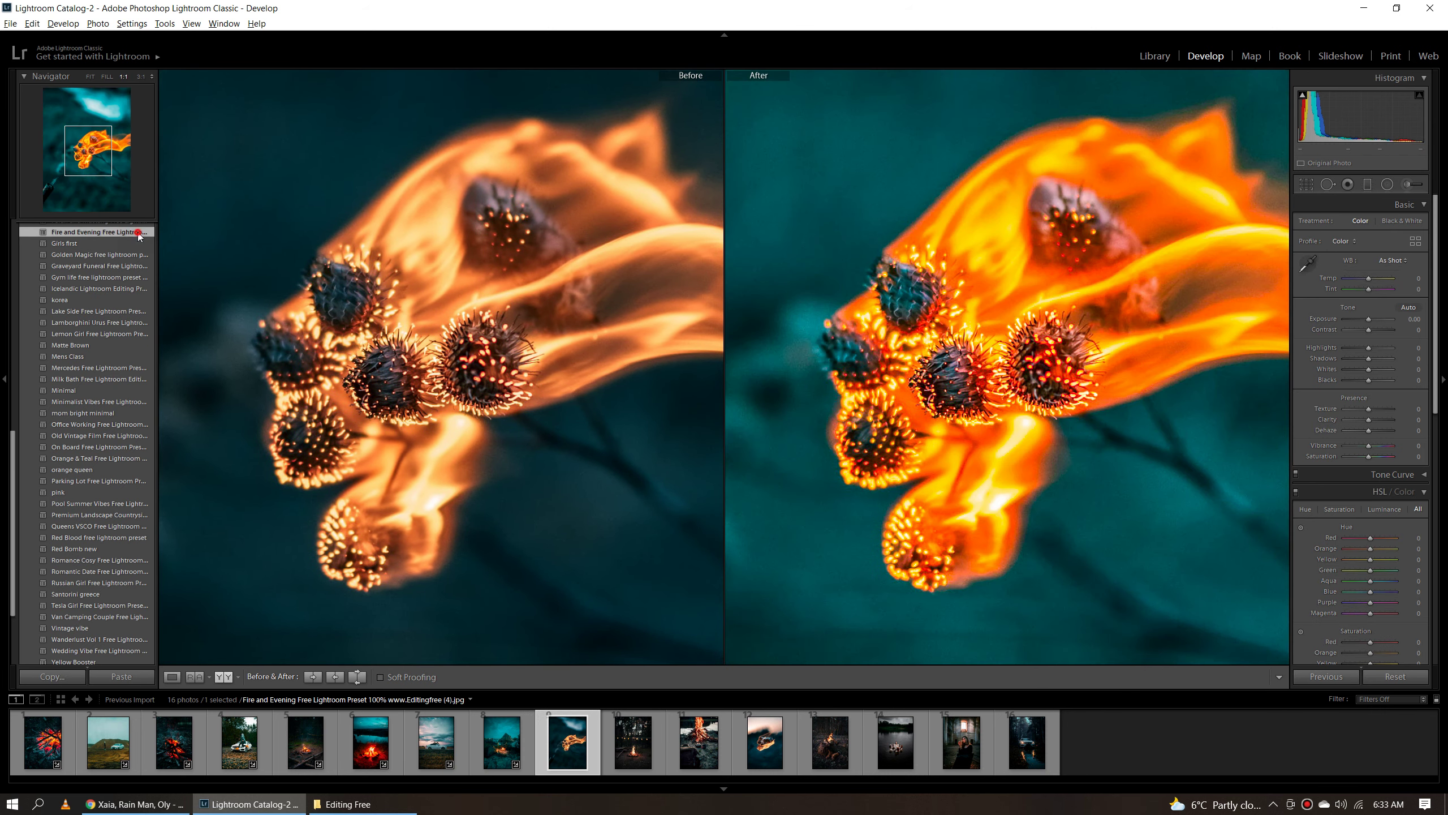
mouse_move(925, 387)
left_mouse_down()
mouse_move(967, 363)
mouse_move(534, 501)
mouse_move(826, 411)
mouse_move(1013, 486)
mouse_move(894, 292)
mouse_move(758, 350)
left_mouse_up()
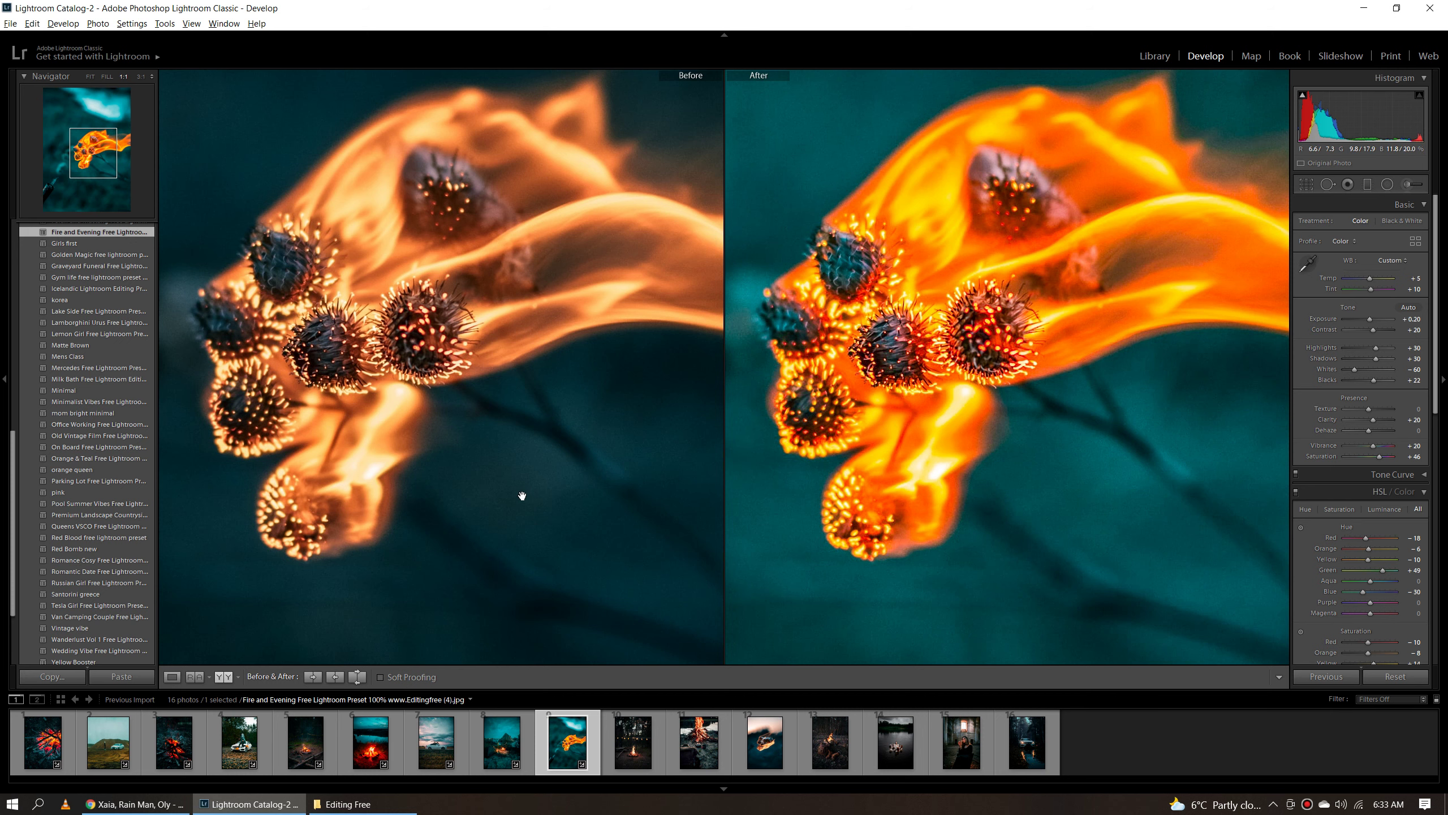
Return to Loupe and apply Fire and Evening to the string-lights forest campfire photo.
key("y")
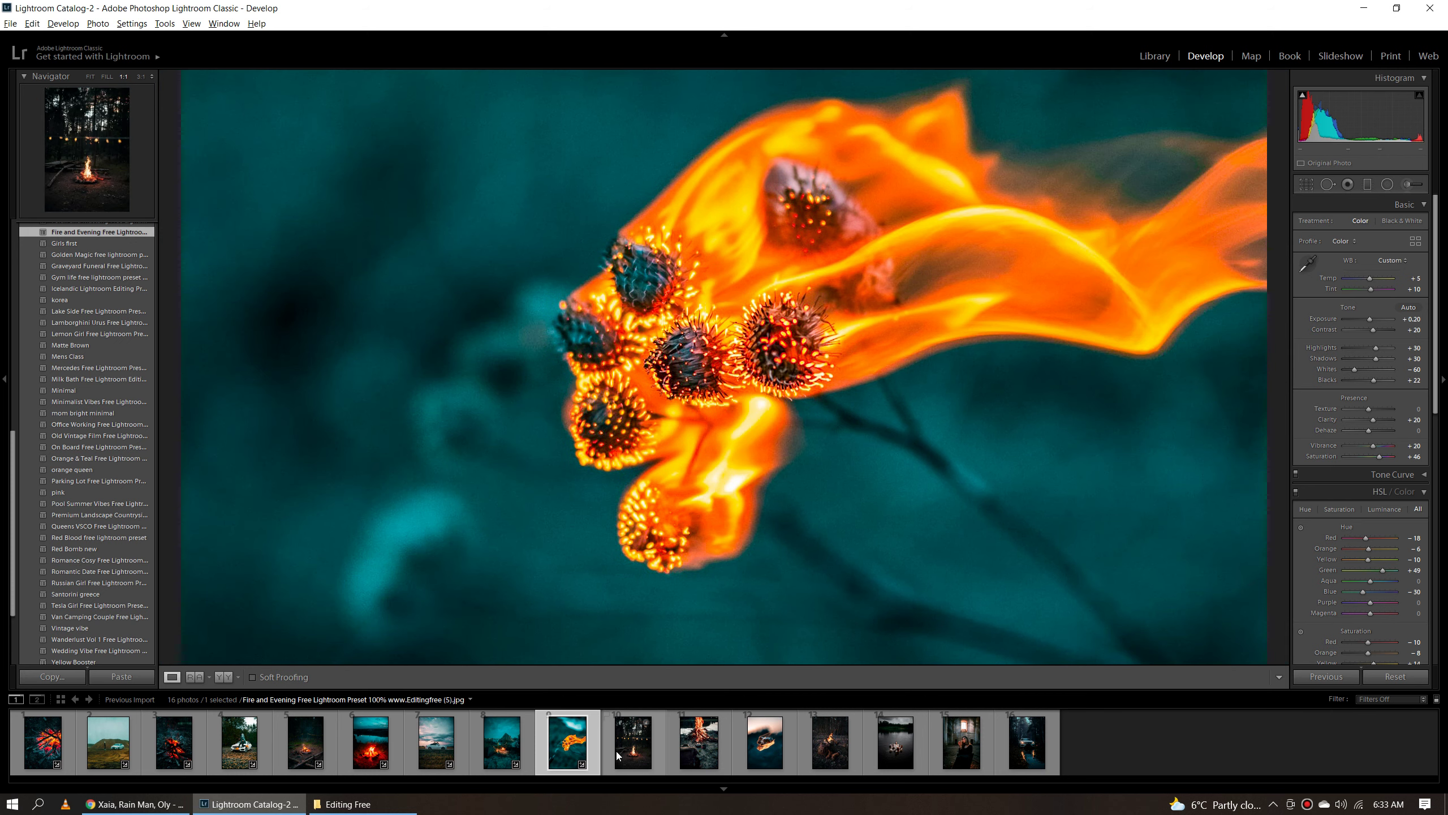
left_click(625, 748)
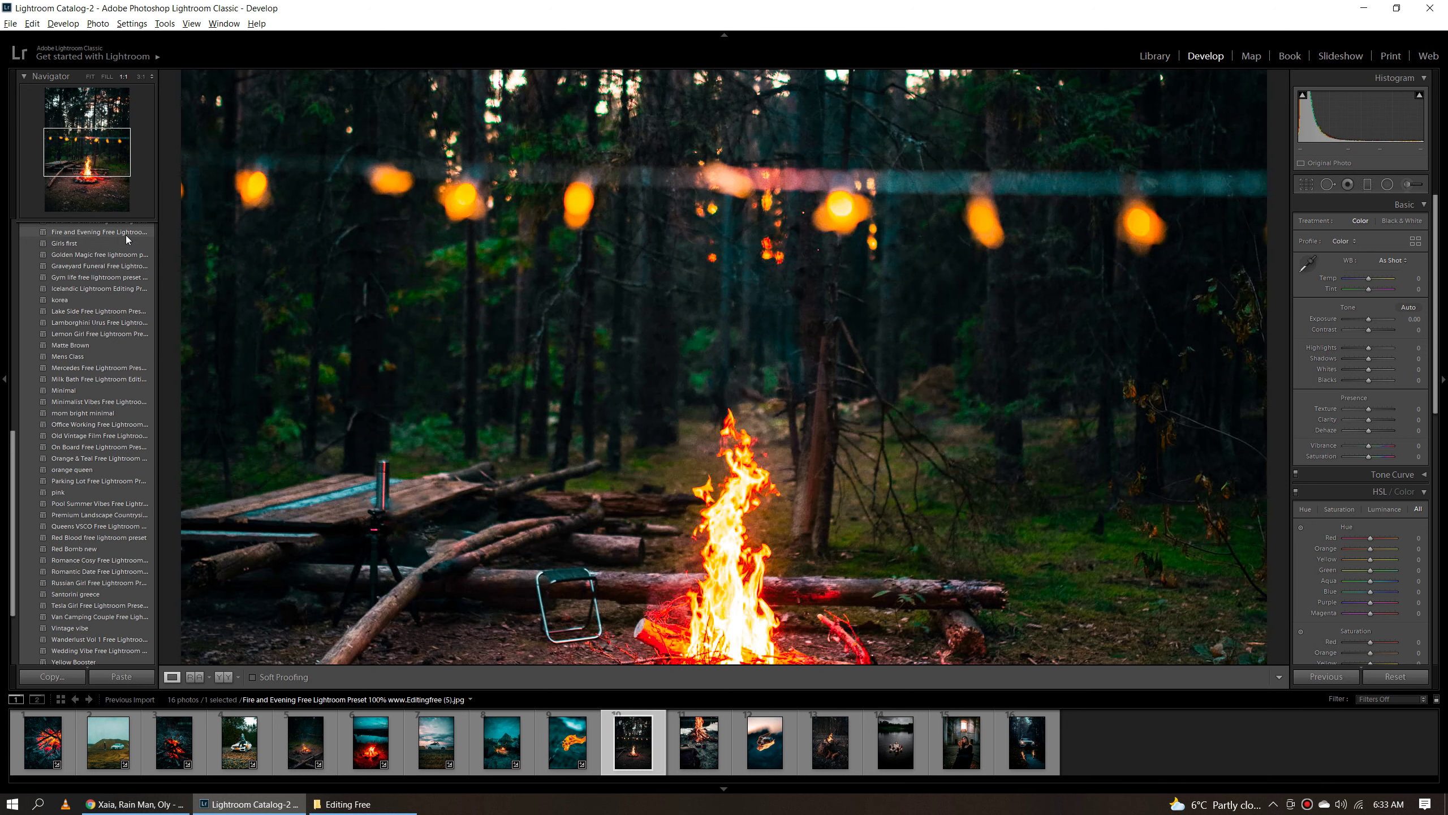
left_click(126, 235)
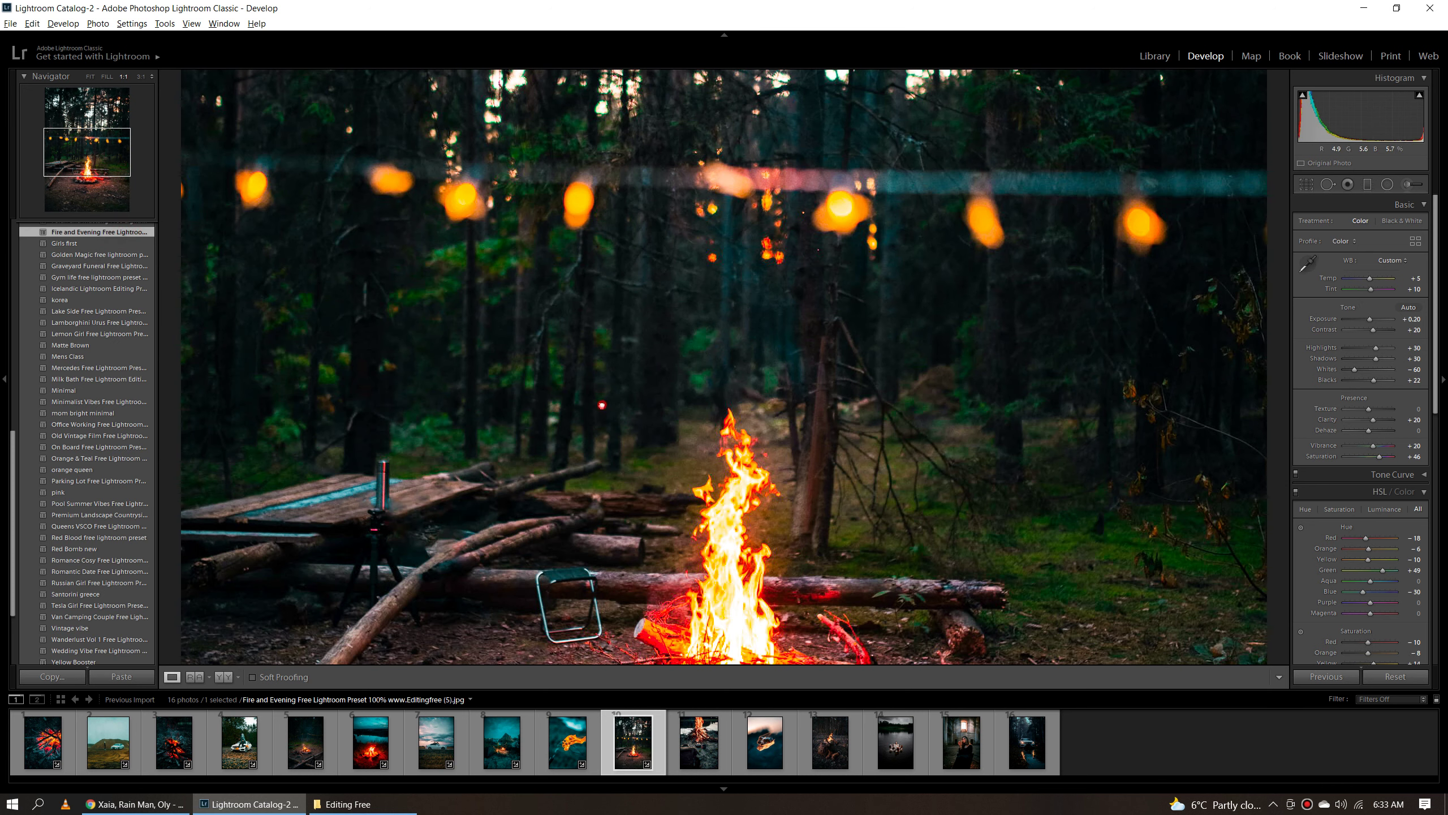
Inspect the forest campfire edit at full size, then open the kettle-by-the-fire photo.
left_click(738, 462)
scroll(754, 437, "up", 2)
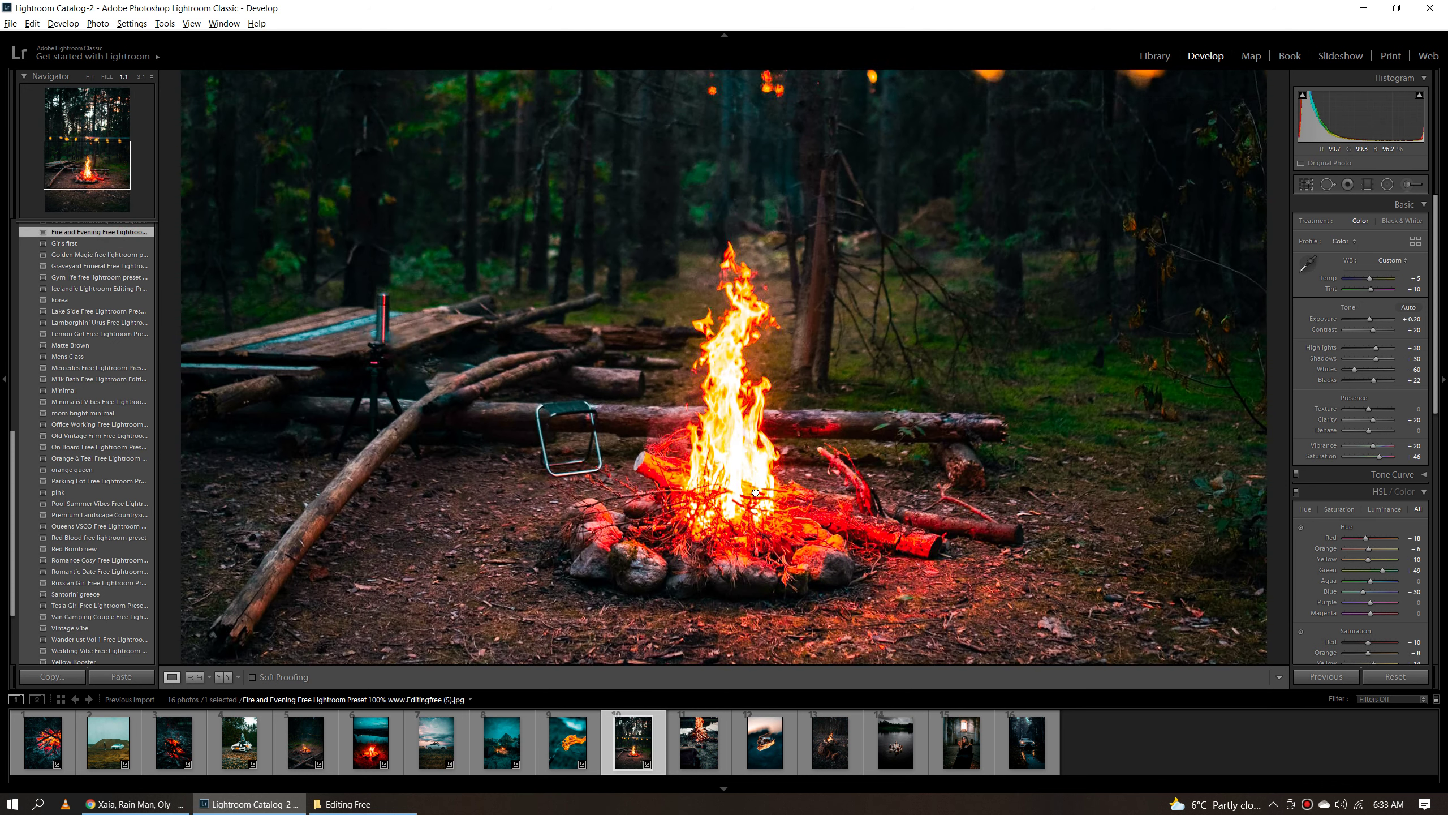
scroll(718, 423, "up", 3)
scroll(709, 419, "up", 2)
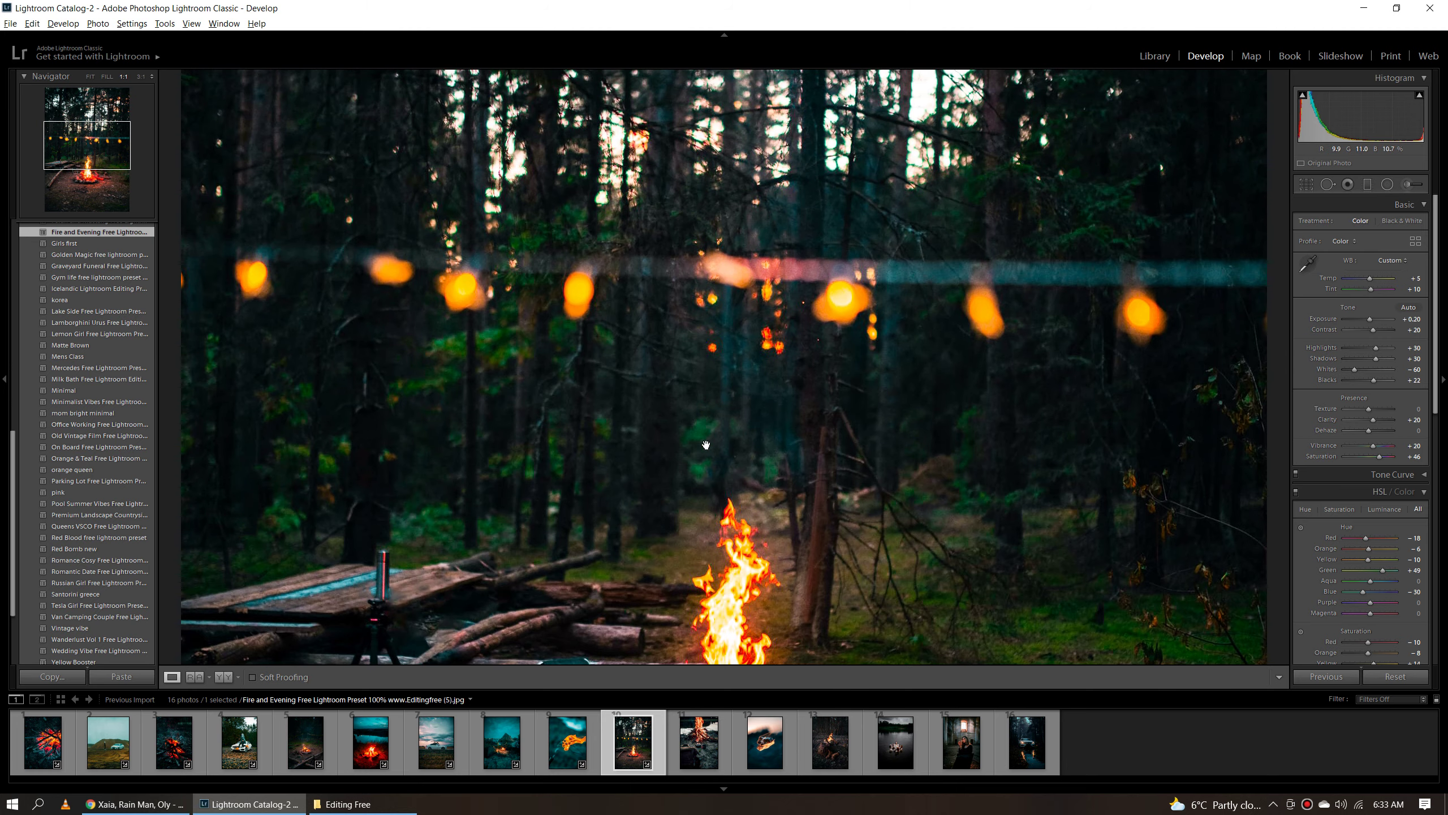
scroll(703, 321, "down", 3)
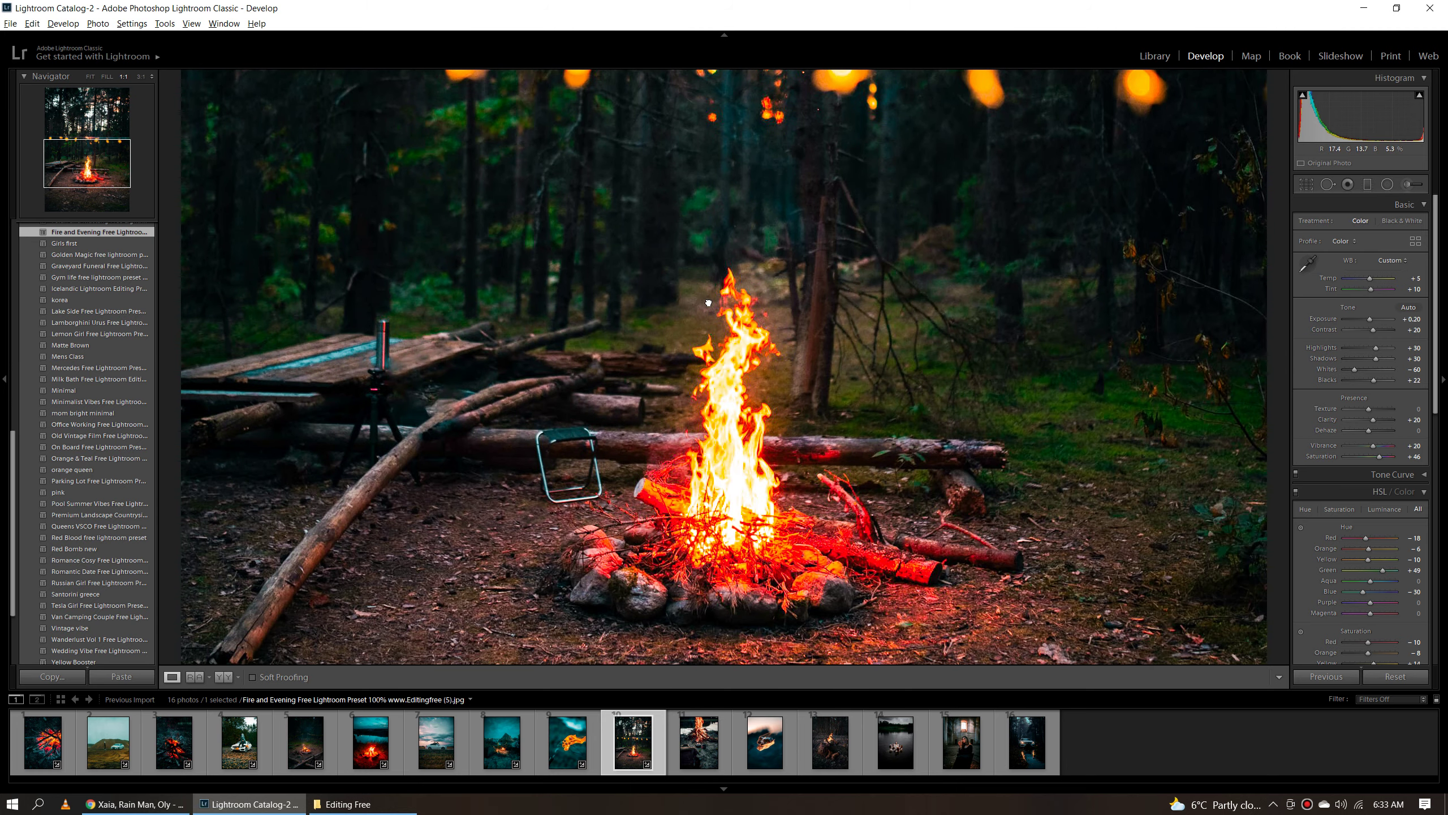
scroll(710, 343, "down", 2)
left_click(714, 362)
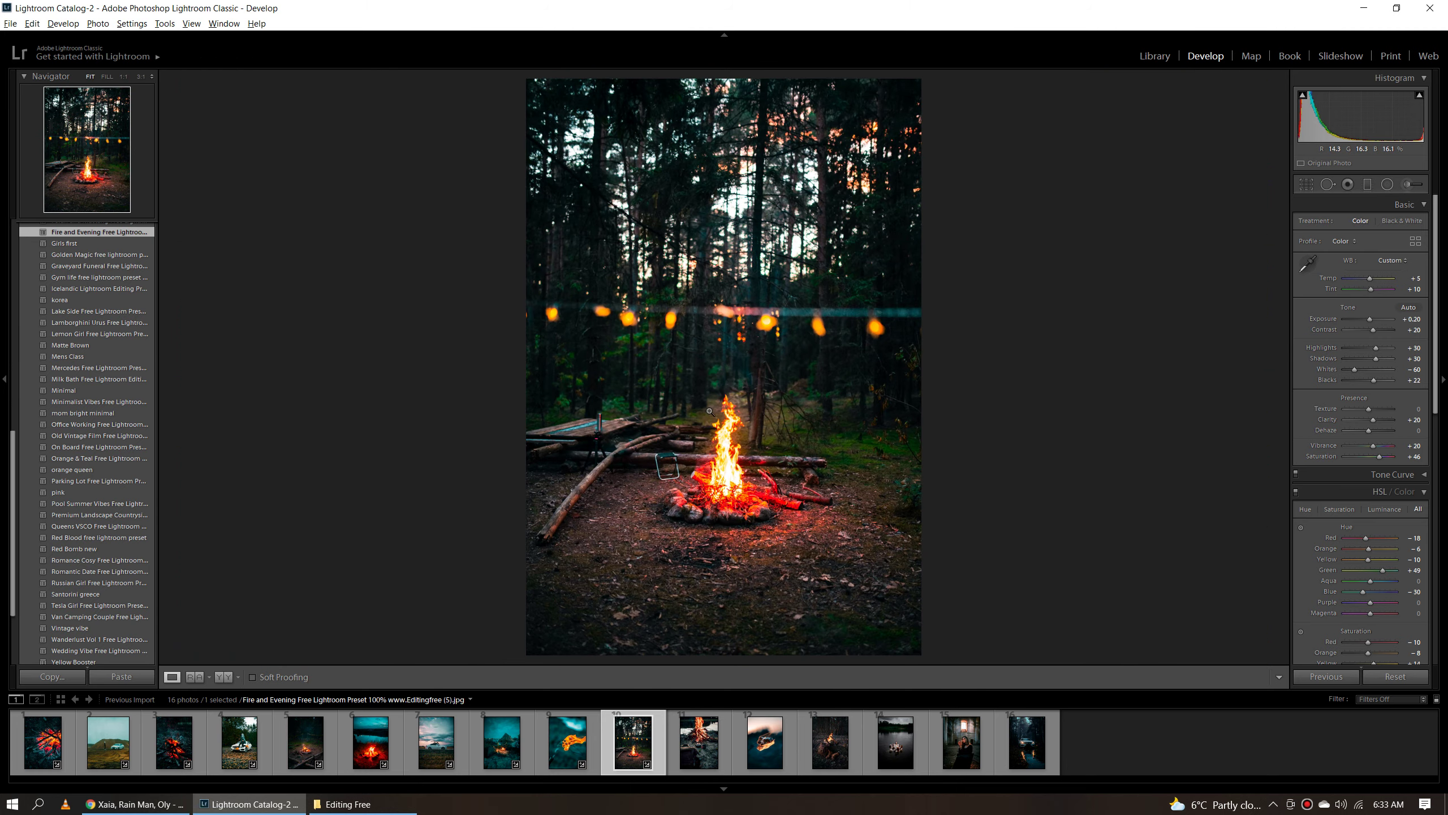
left_click(687, 762)
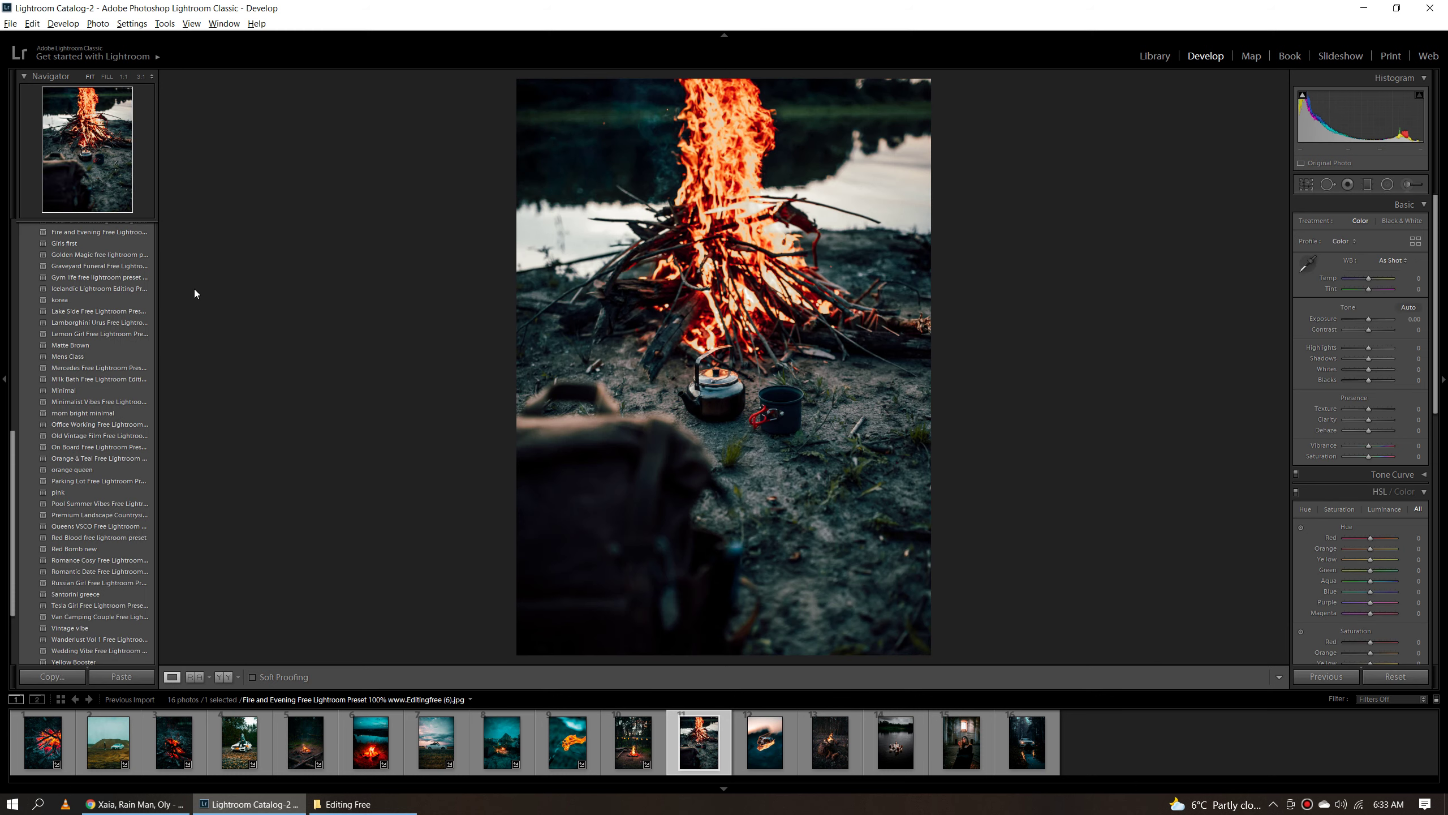
Apply the Fire and Evening preset to the kettle-and-mug campfire photo and inspect the flames at 1:1.
left_click(127, 233)
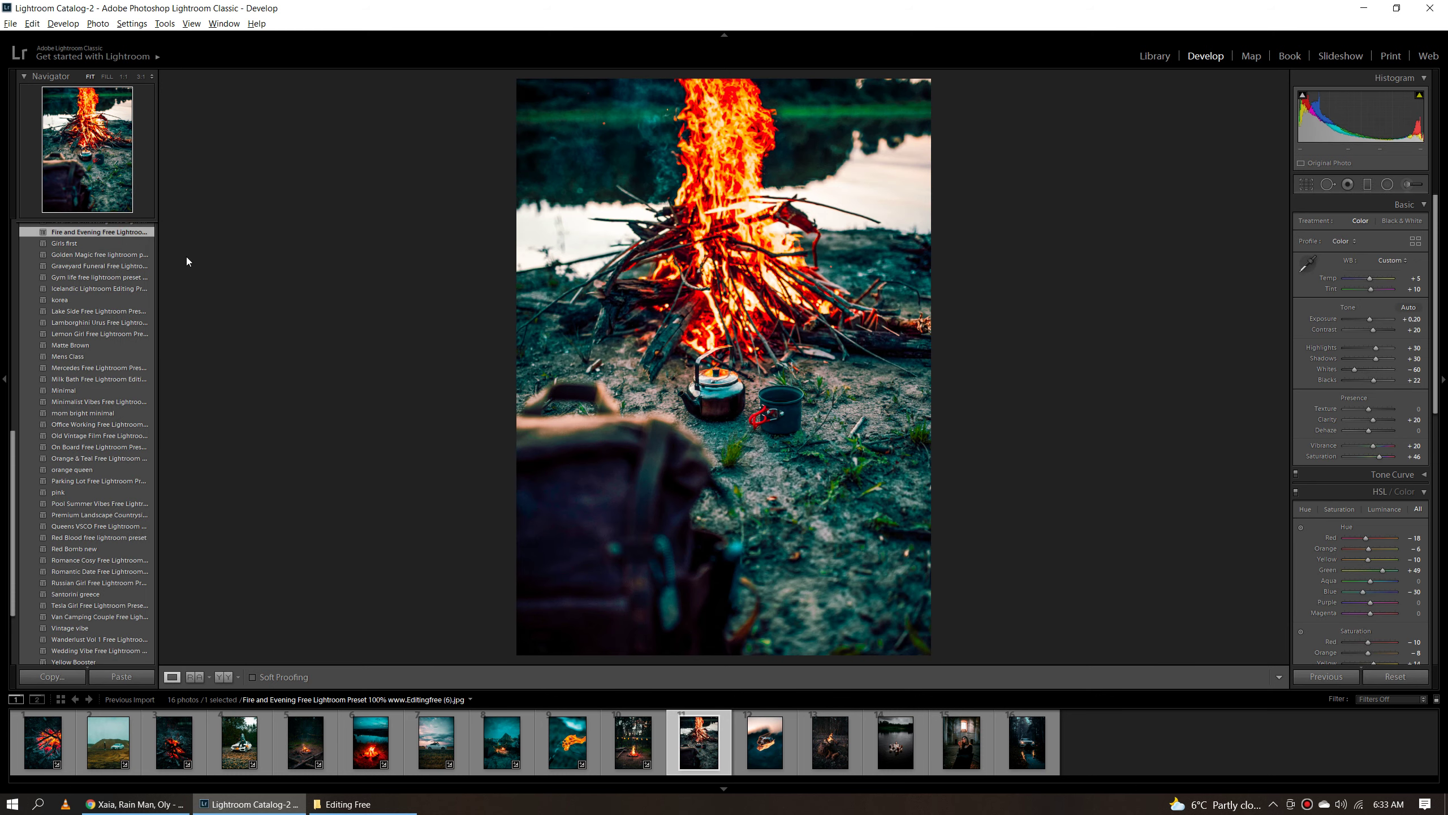
left_click(736, 348)
mouse_move(736, 347)
left_mouse_down()
mouse_move(783, 617)
mouse_move(758, 323)
left_mouse_up()
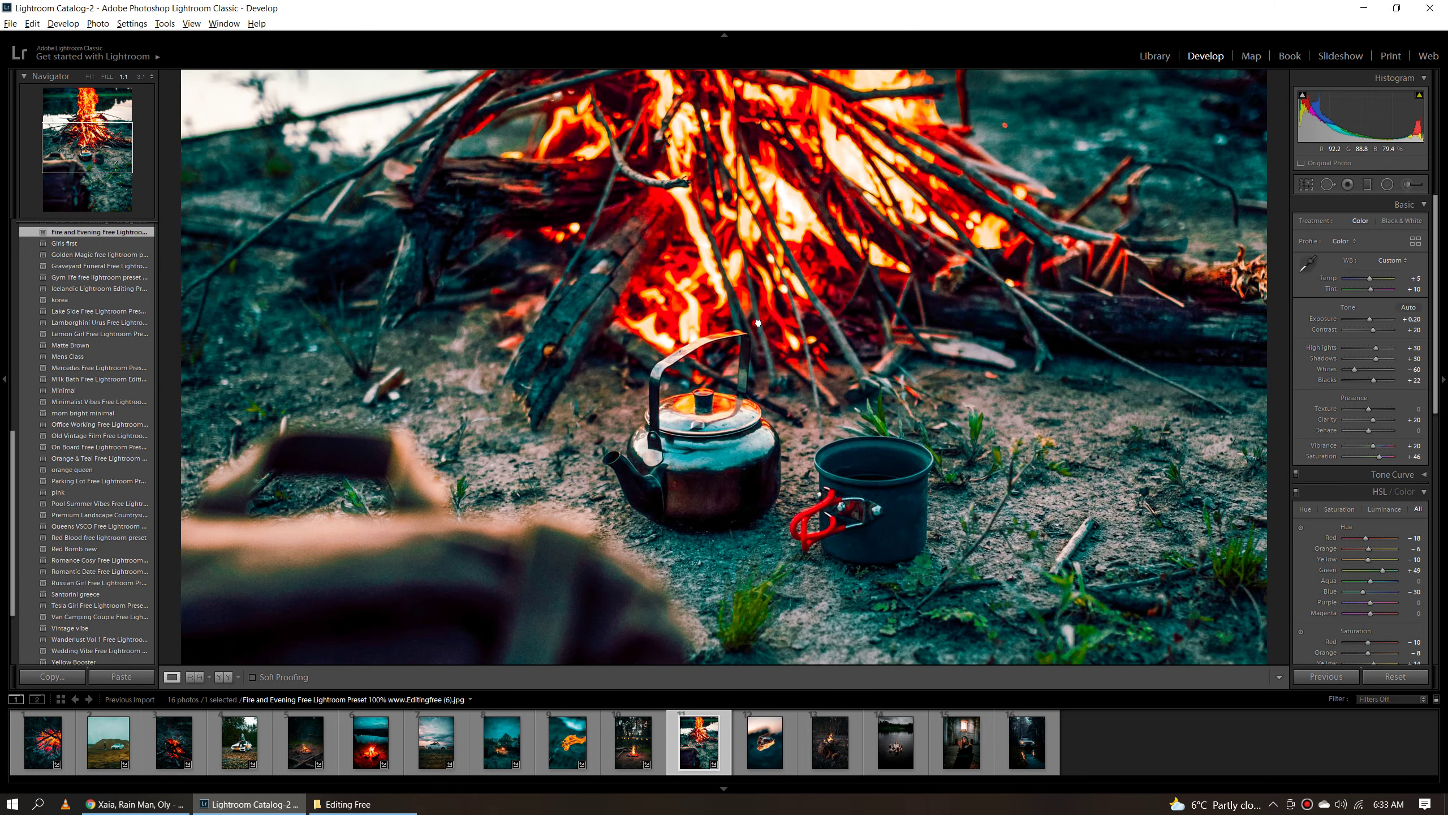
Compare the edit with the original side by side at Fit, then open thumbnail 12.
key("y")
mouse_move(1025, 423)
left_mouse_down()
mouse_move(1020, 506)
mouse_move(900, 464)
left_mouse_up()
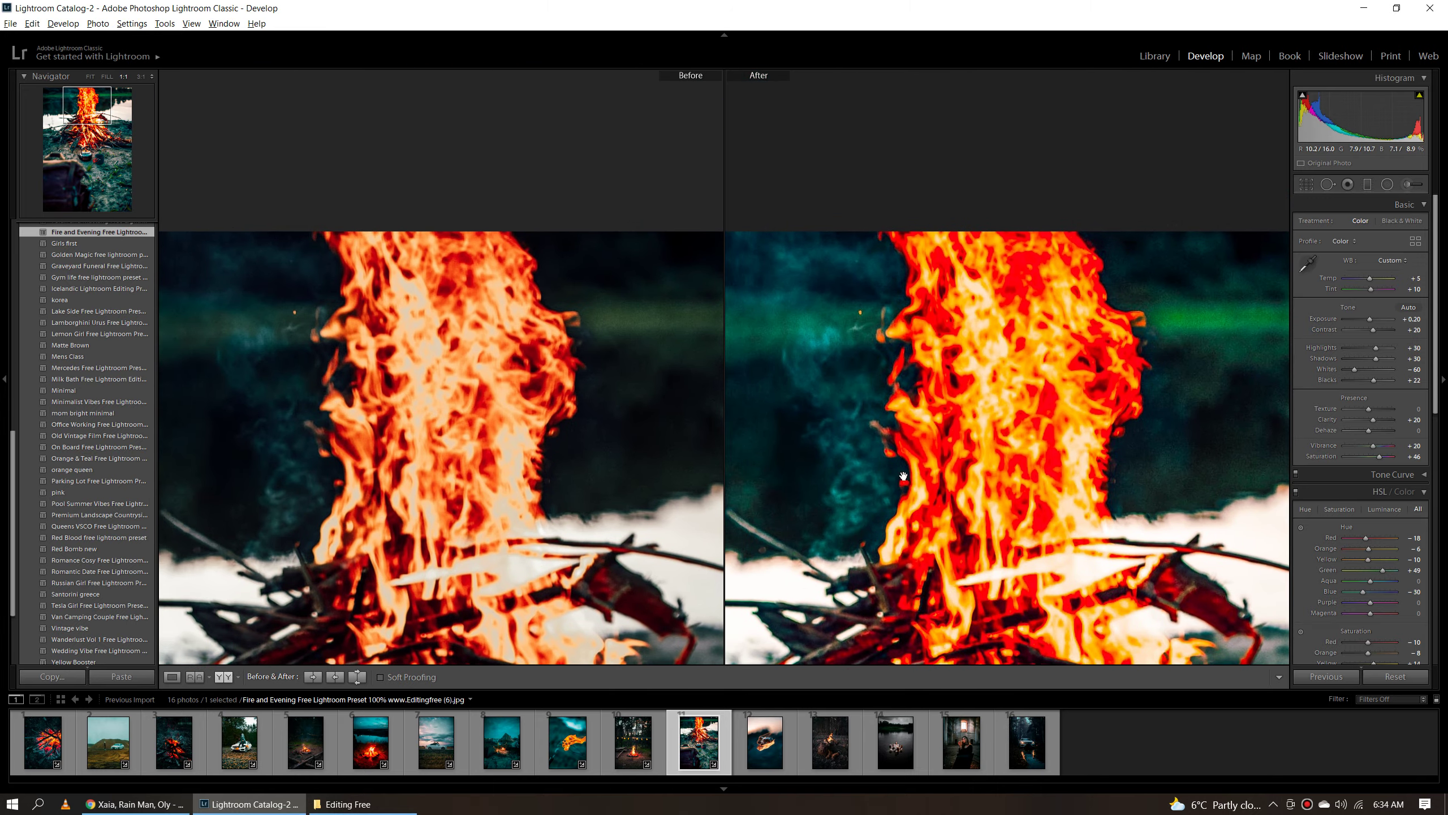
left_click(903, 469)
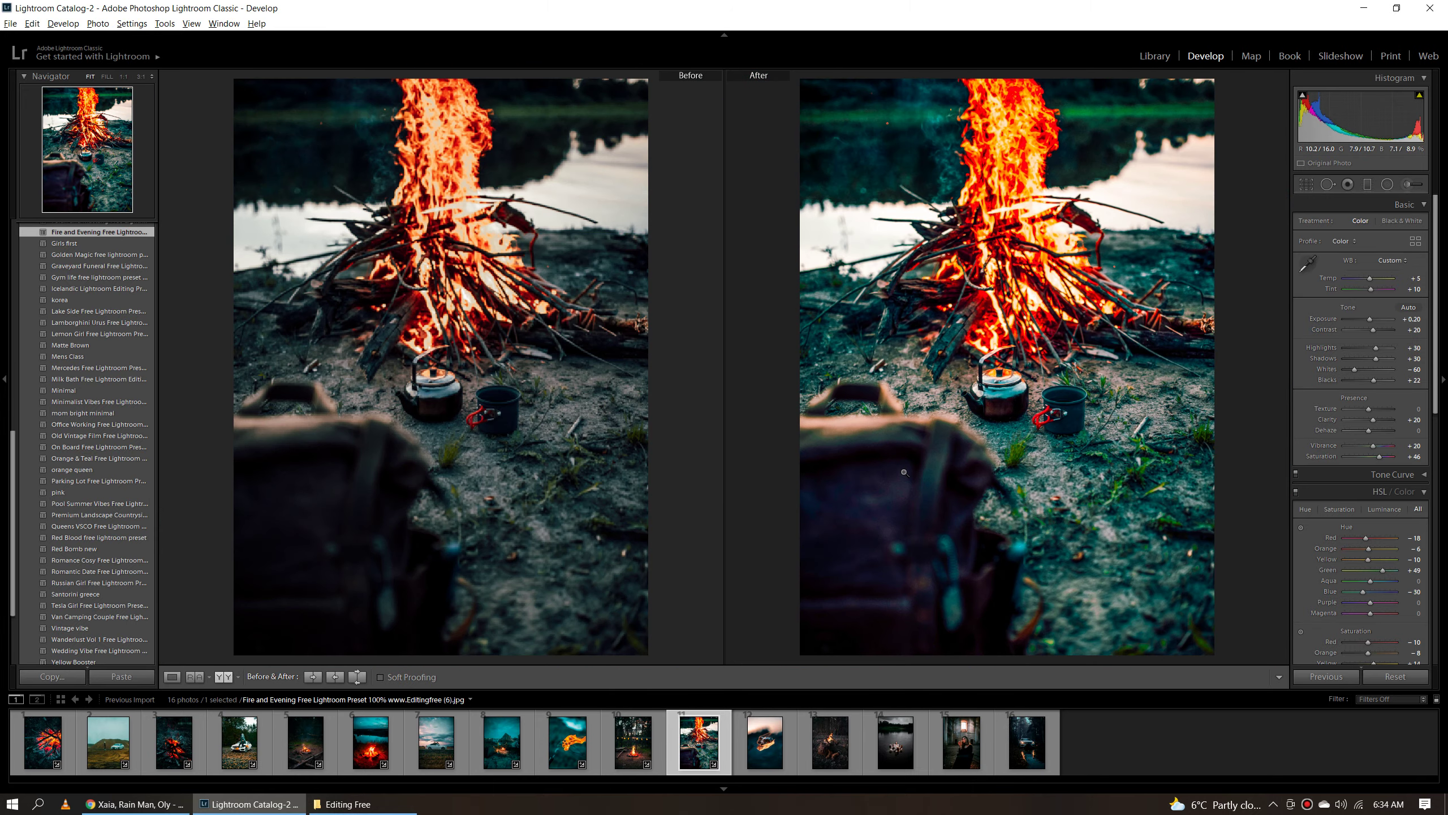
left_click(790, 724)
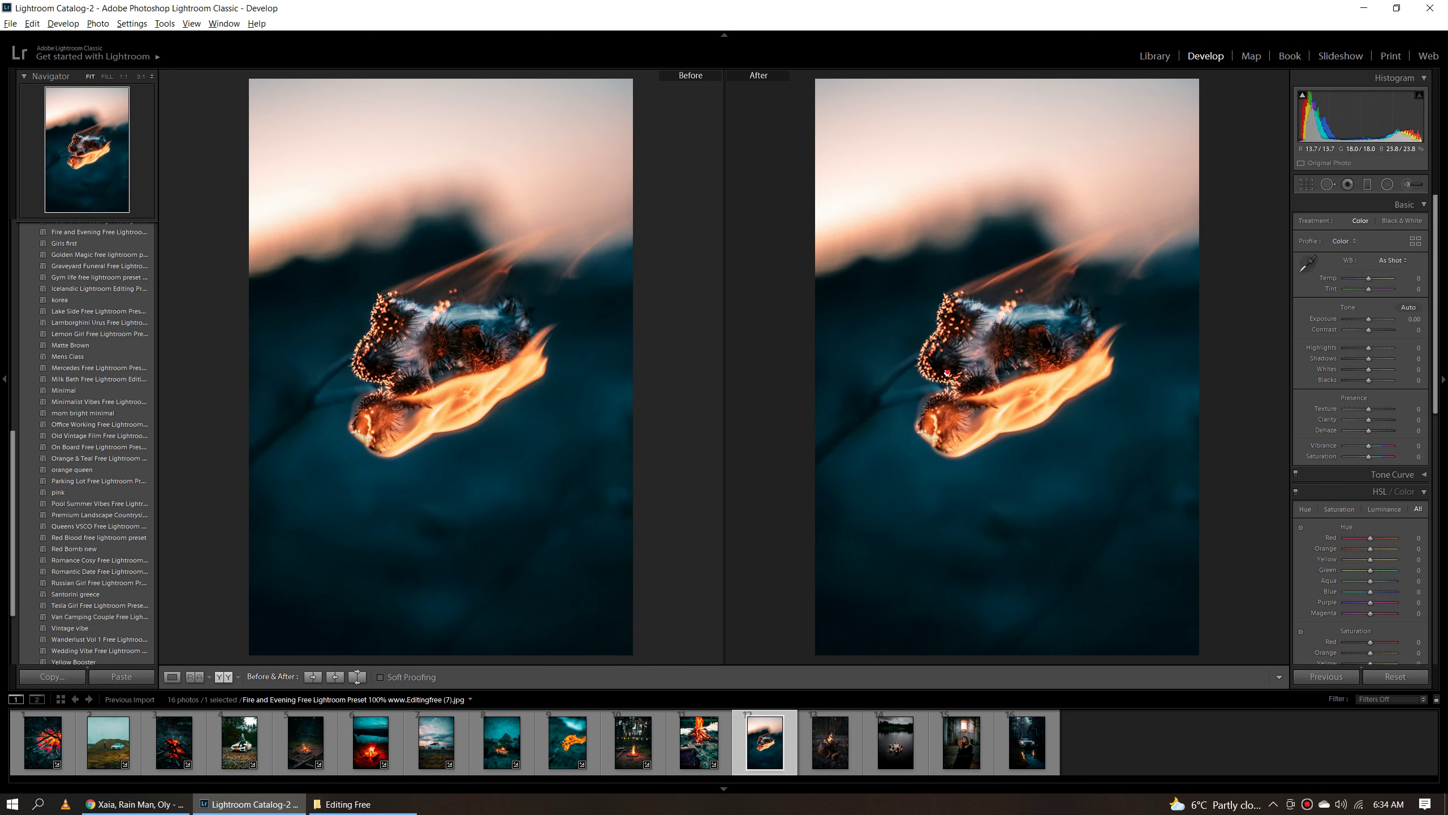
Apply the Fire and Evening preset to the burning seed-head photo, checking Before/After at 1:1 and Fit.
left_click(947, 372)
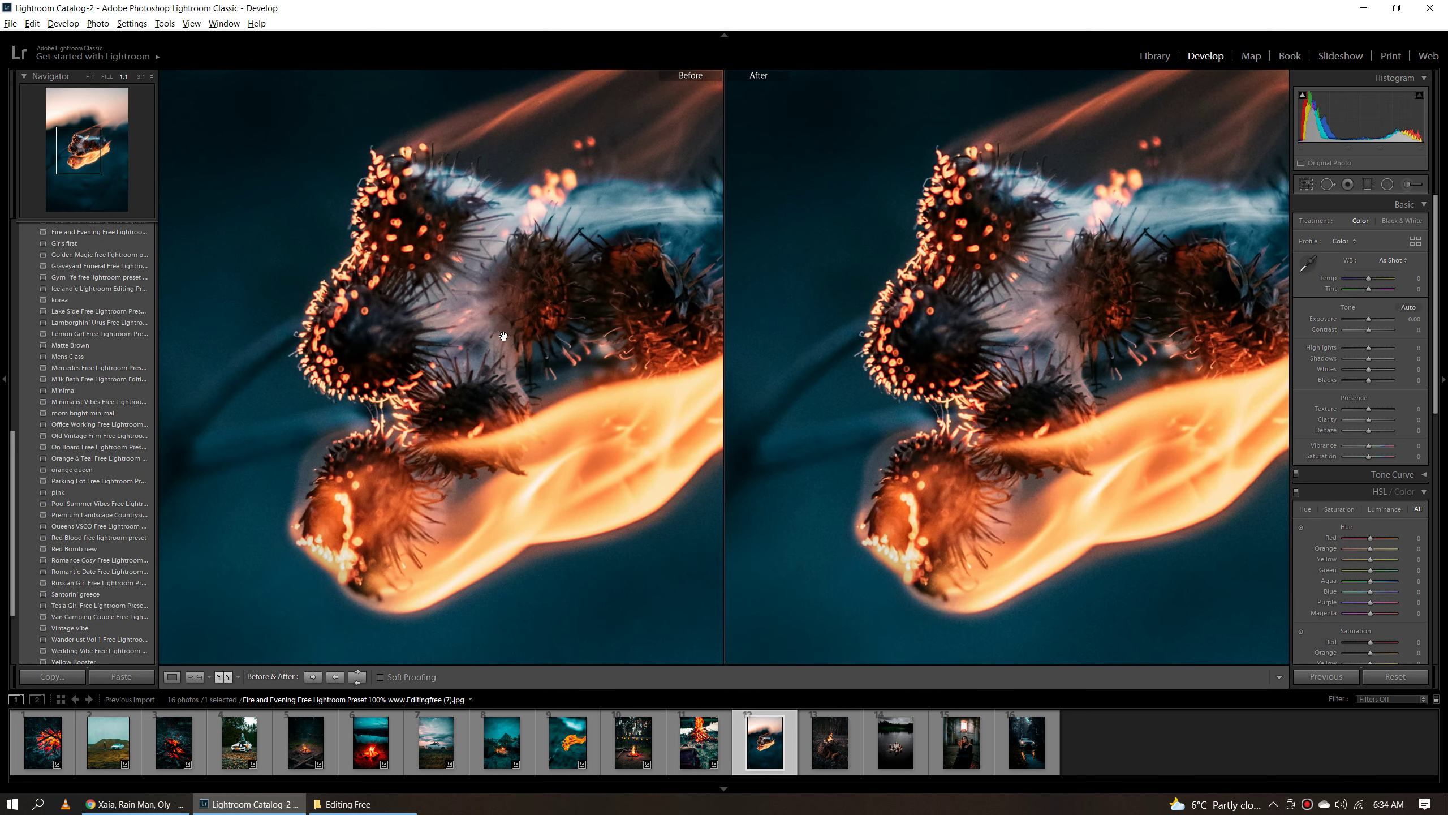
left_click(116, 232)
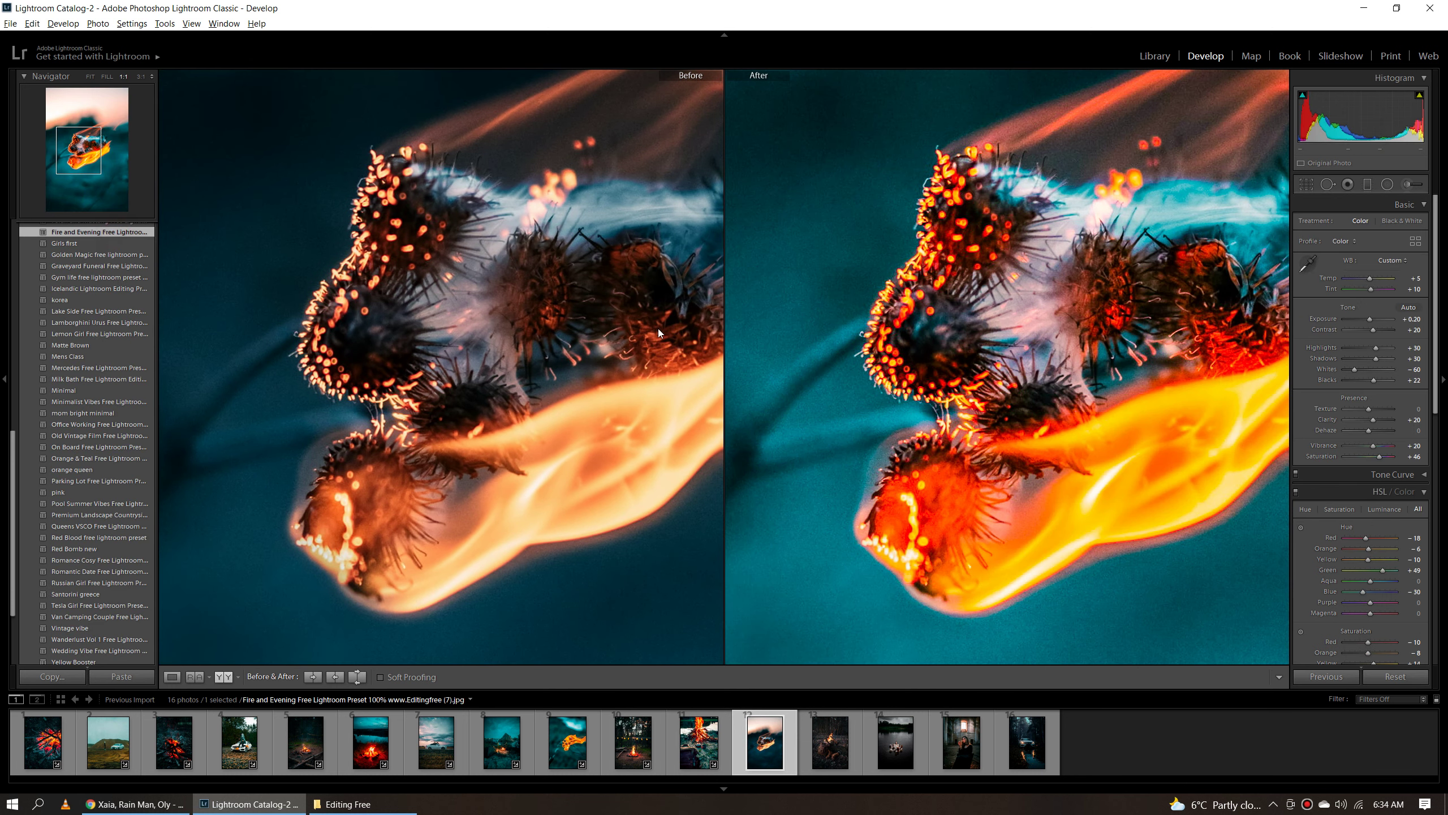
left_click_drag(1004, 403, 911, 442)
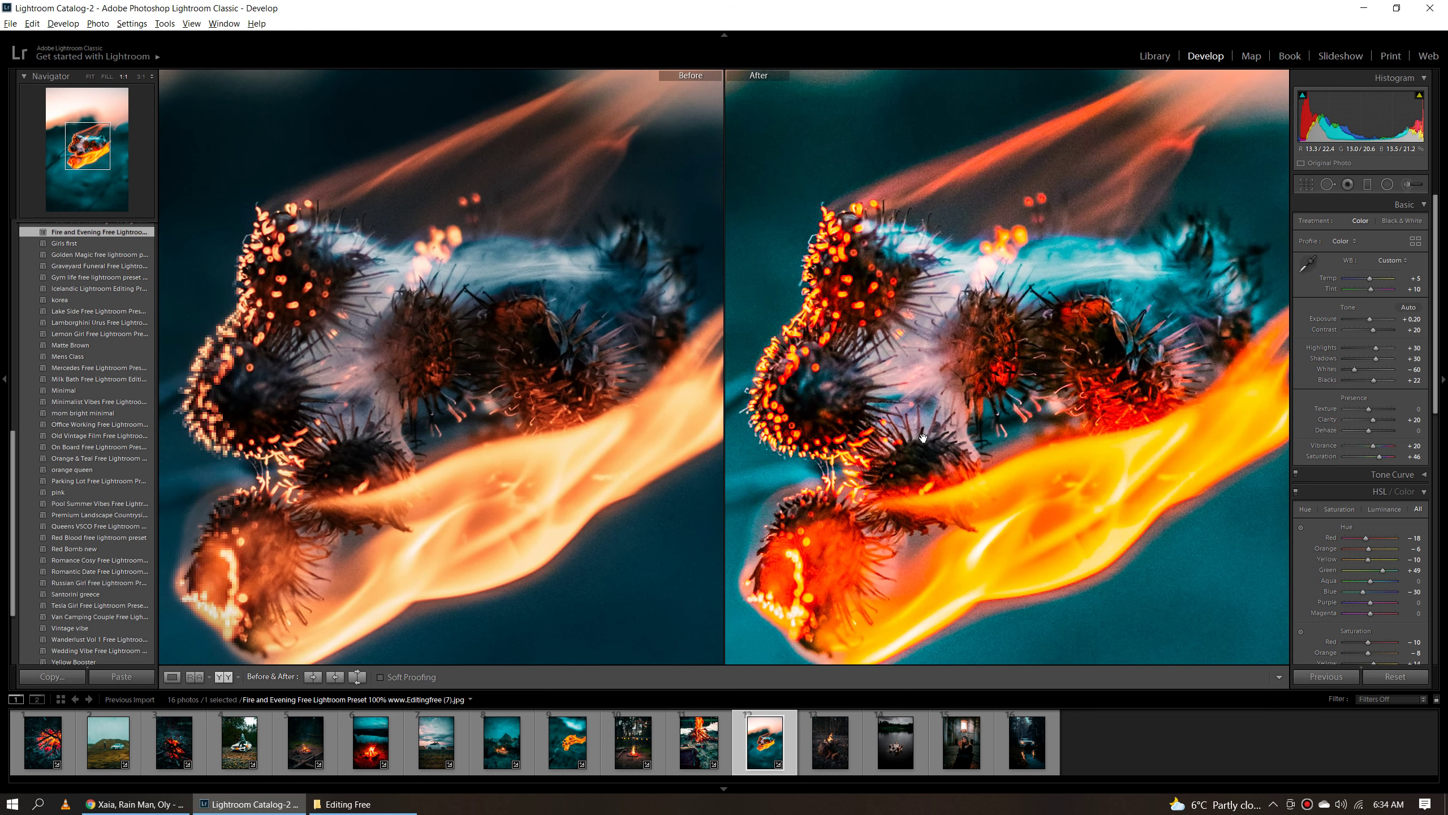
left_click(1019, 377)
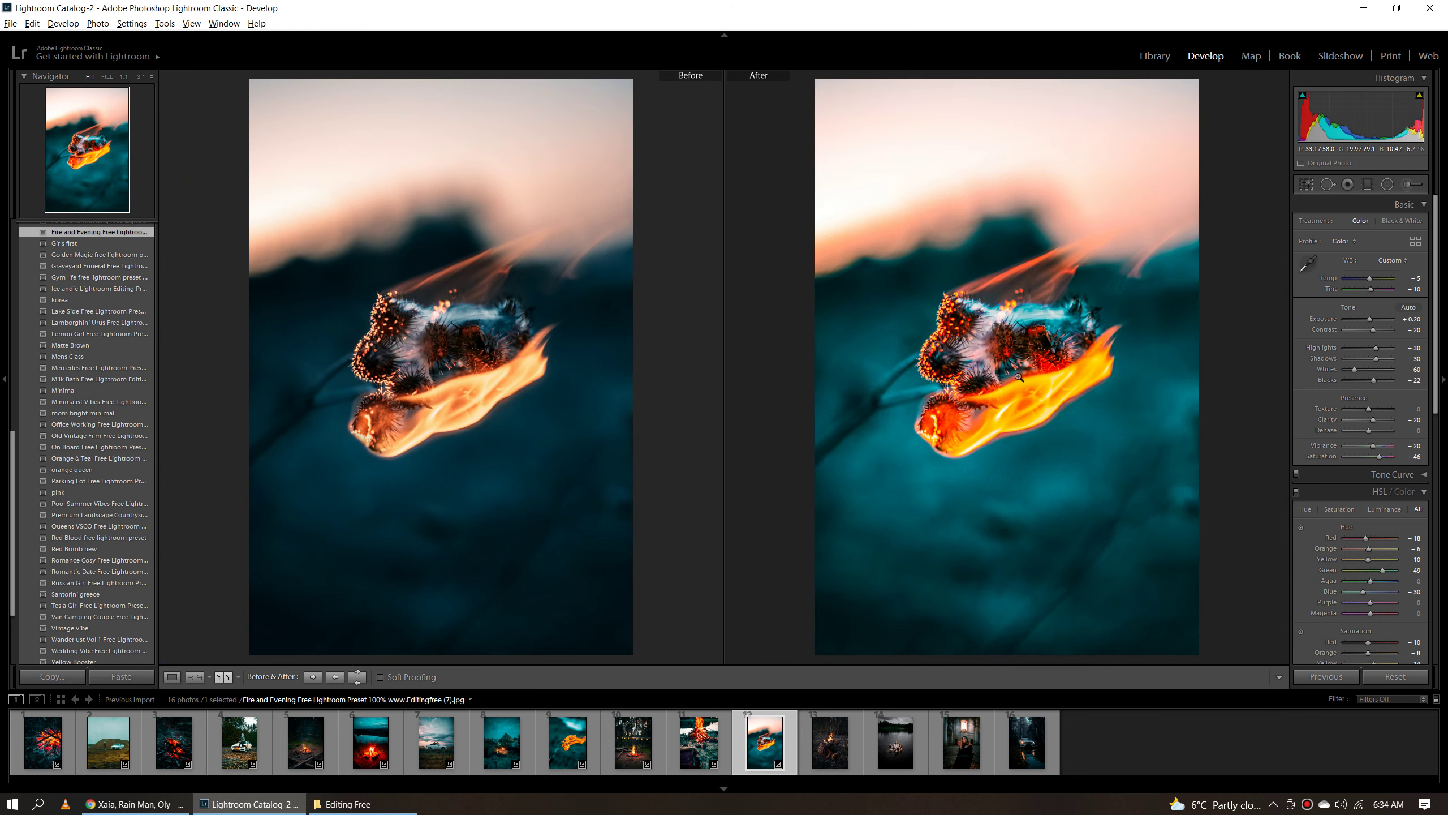
key("y")
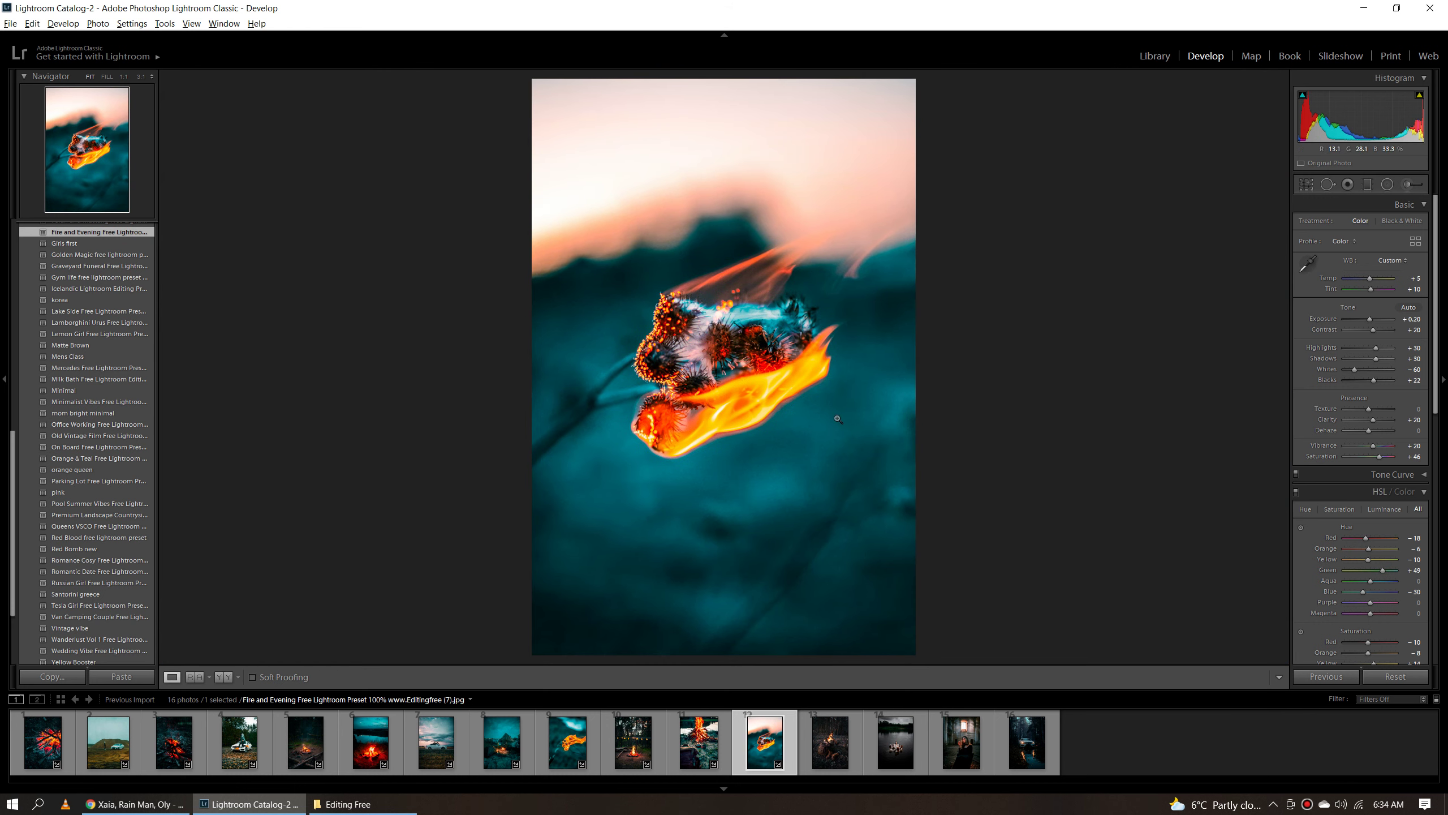
Inspect the burning seed head at 1:1 in Loupe, then open the backpack-and-boots campfire photo.
left_click(836, 417)
left_click_drag(836, 417, 840, 461)
left_click_drag(832, 319, 807, 435)
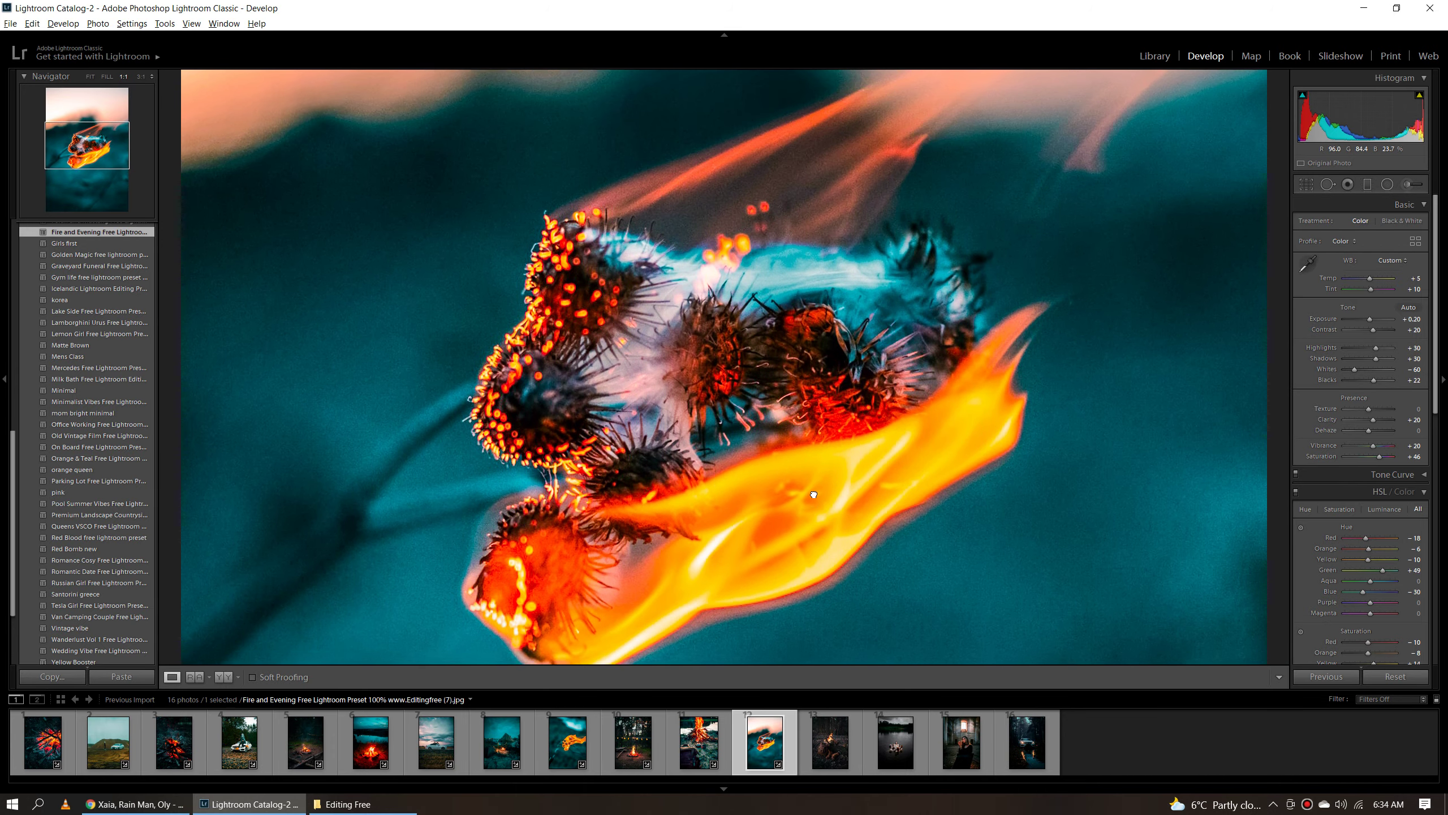
left_click_drag(804, 383, 796, 474)
left_click(783, 402)
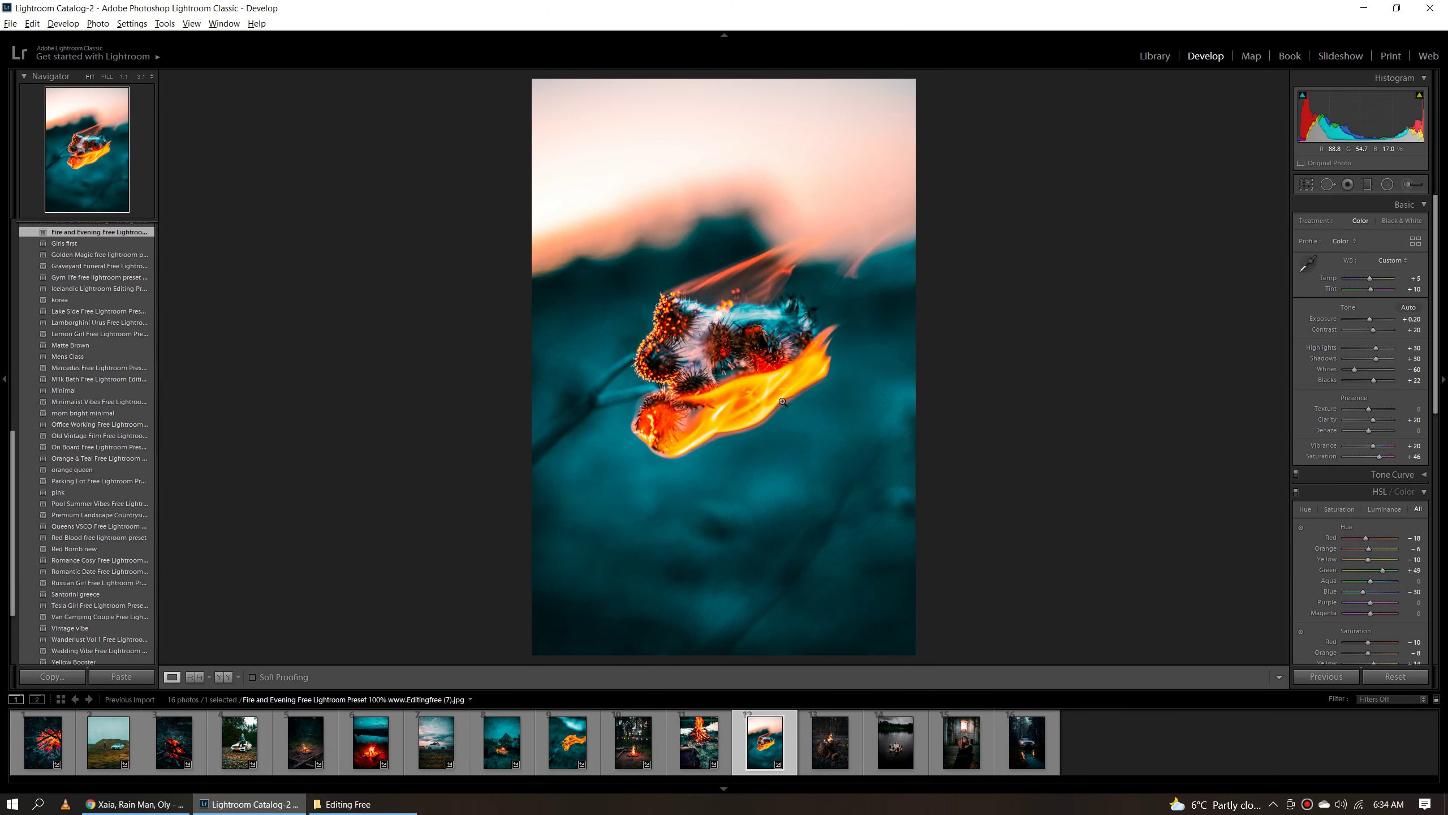
left_click(829, 742)
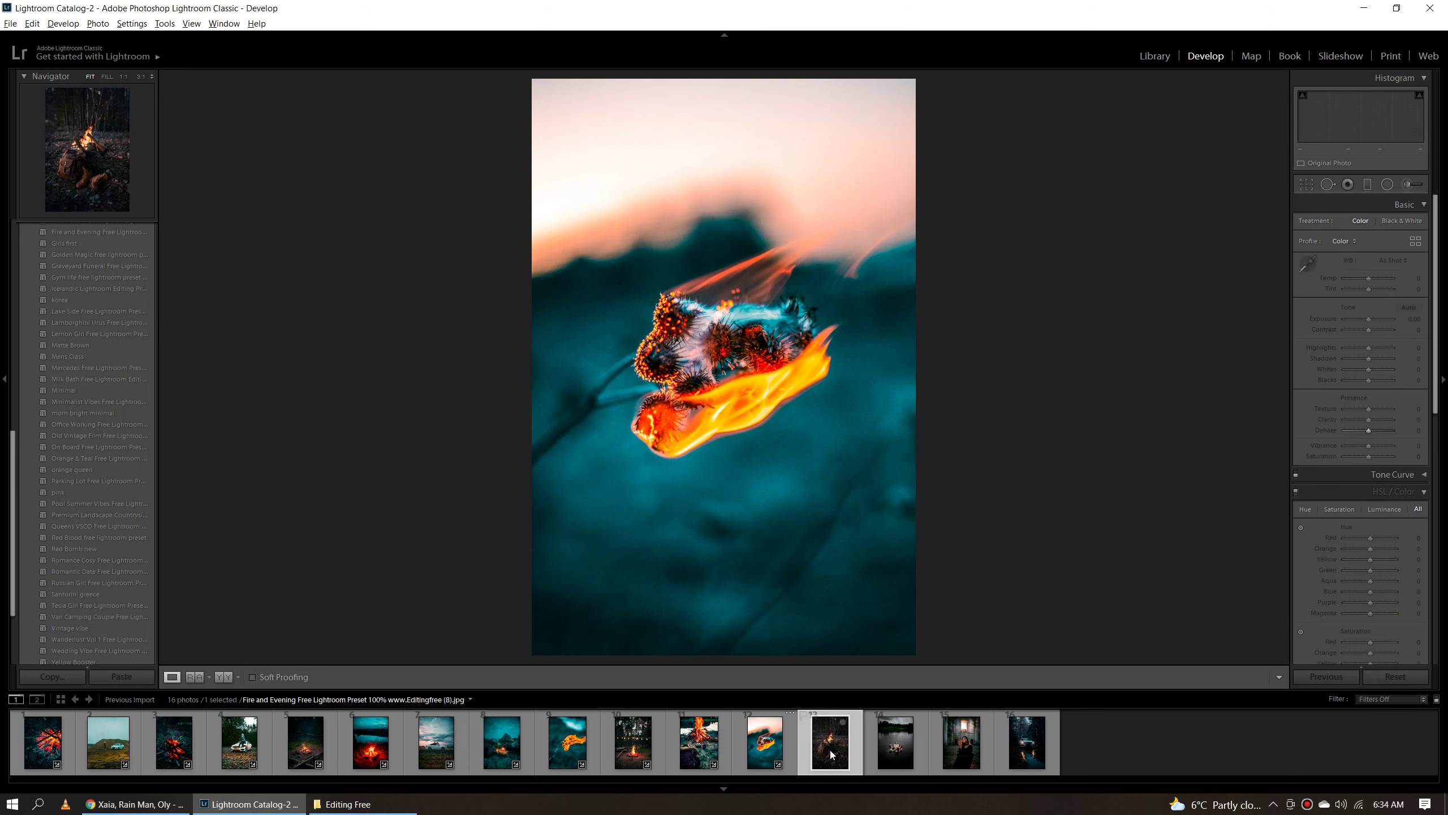
Apply the Fire and Evening preset to the campfire photo and pan across the boots, fire and axe at 1:1.
left_click(104, 233)
left_click(790, 443)
mouse_move(791, 444)
left_mouse_down()
mouse_move(737, 534)
mouse_move(706, 499)
mouse_move(715, 559)
left_mouse_up()
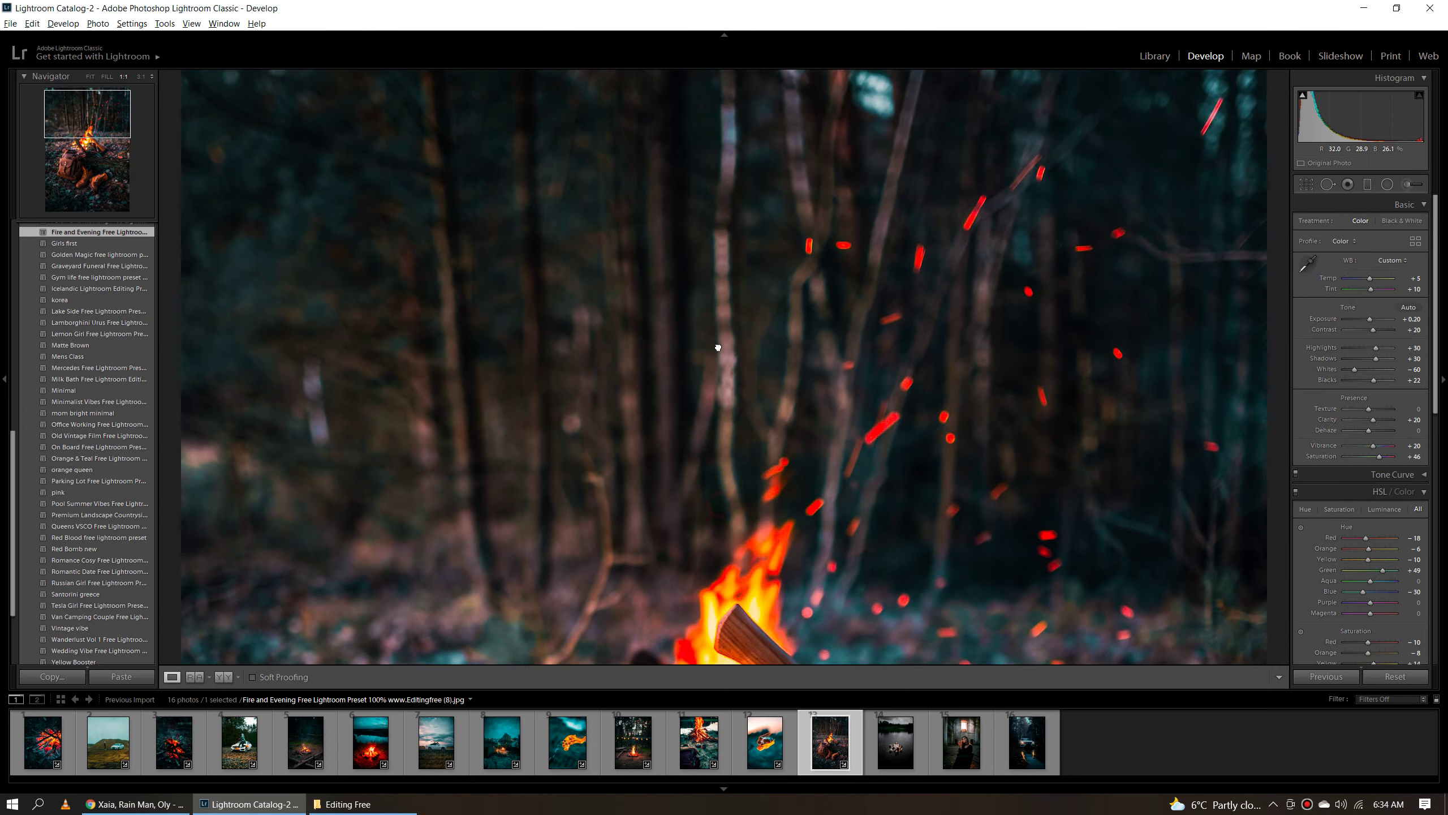
left_click_drag(718, 347, 758, 570)
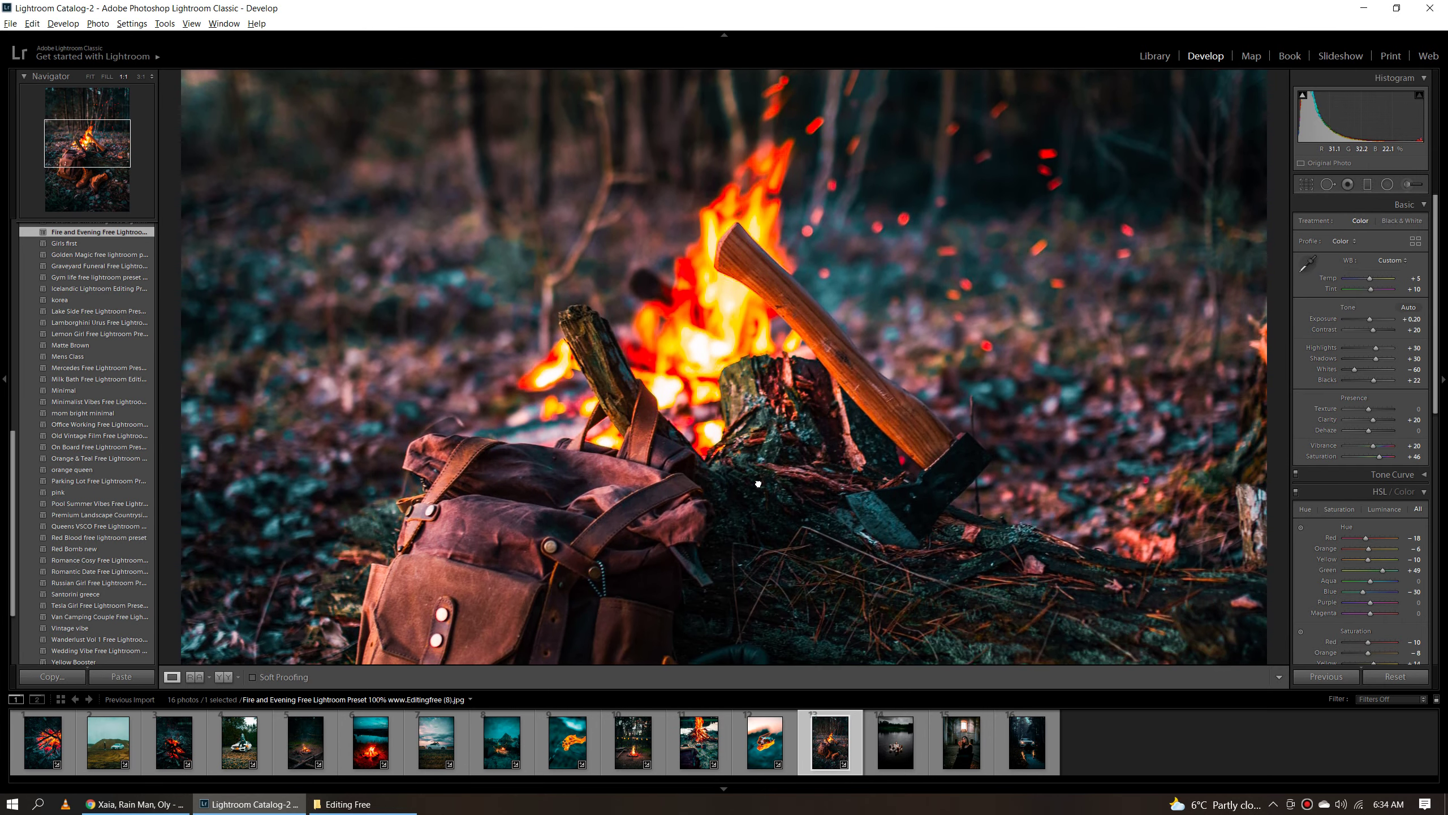
left_click_drag(757, 484, 732, 342)
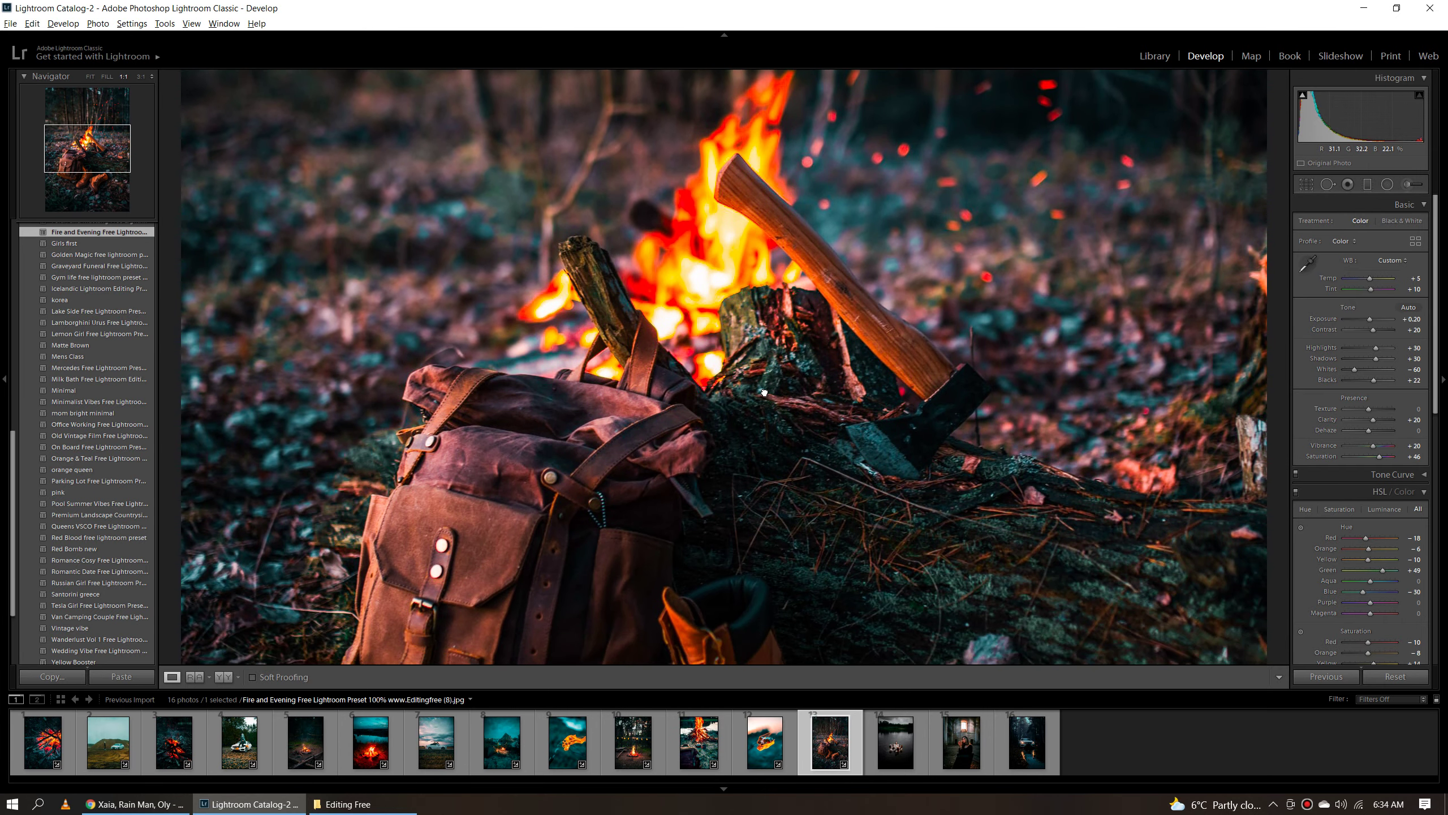
Compare the edit with the original in Before/After at Fit, then open the lake photo.
key("y")
left_click_drag(951, 429, 886, 581)
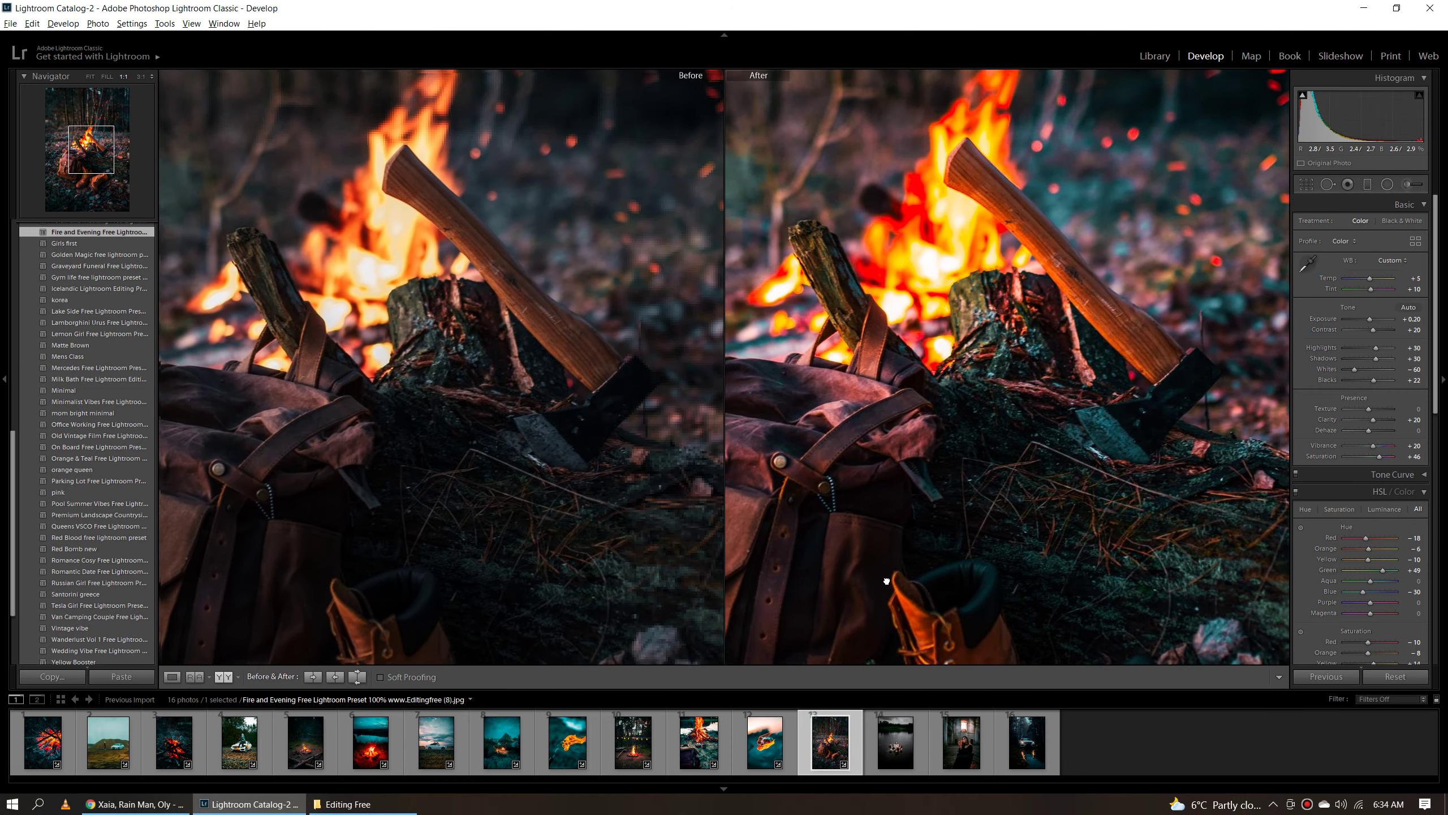
left_click(887, 581)
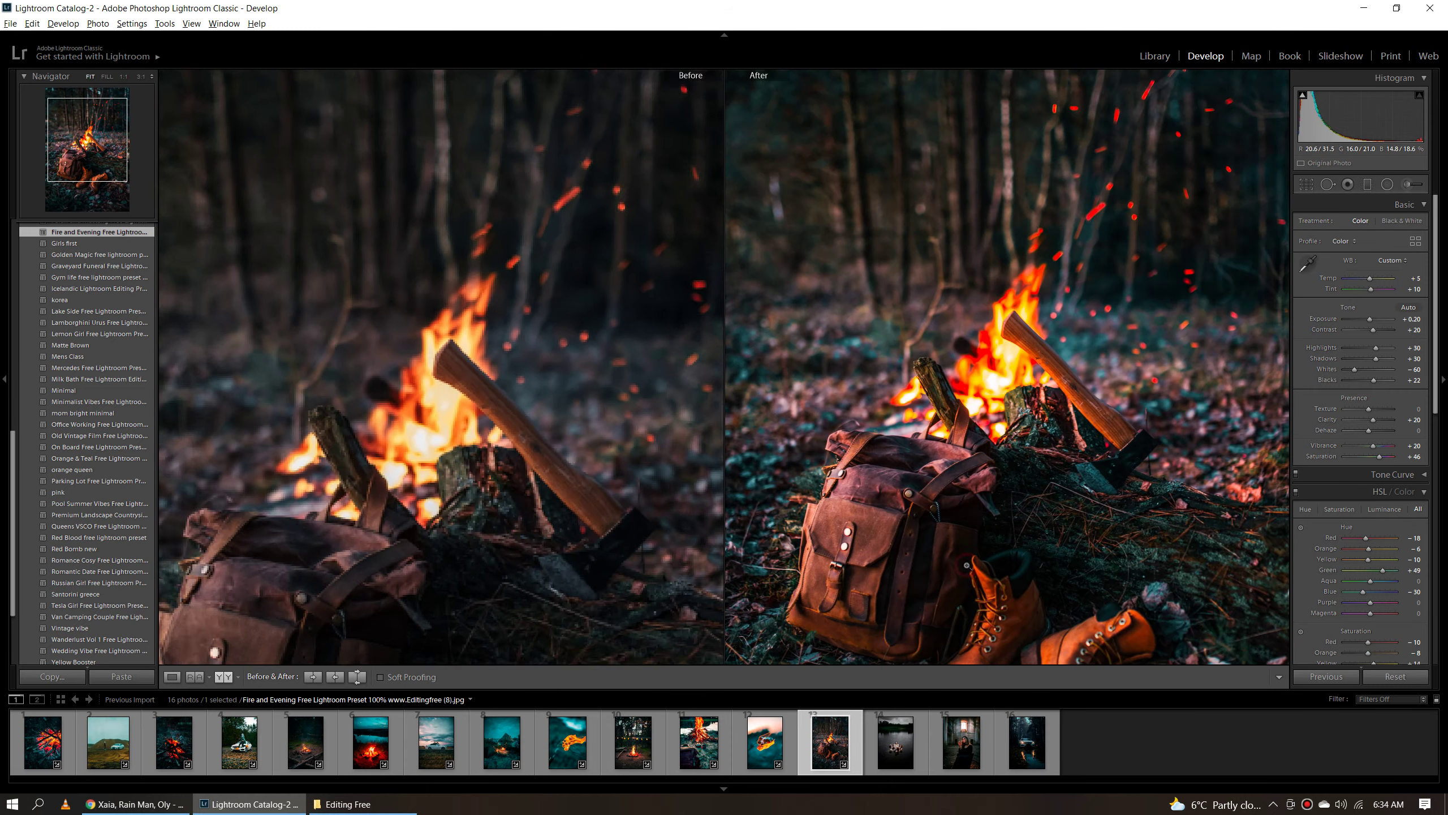
left_click(967, 564)
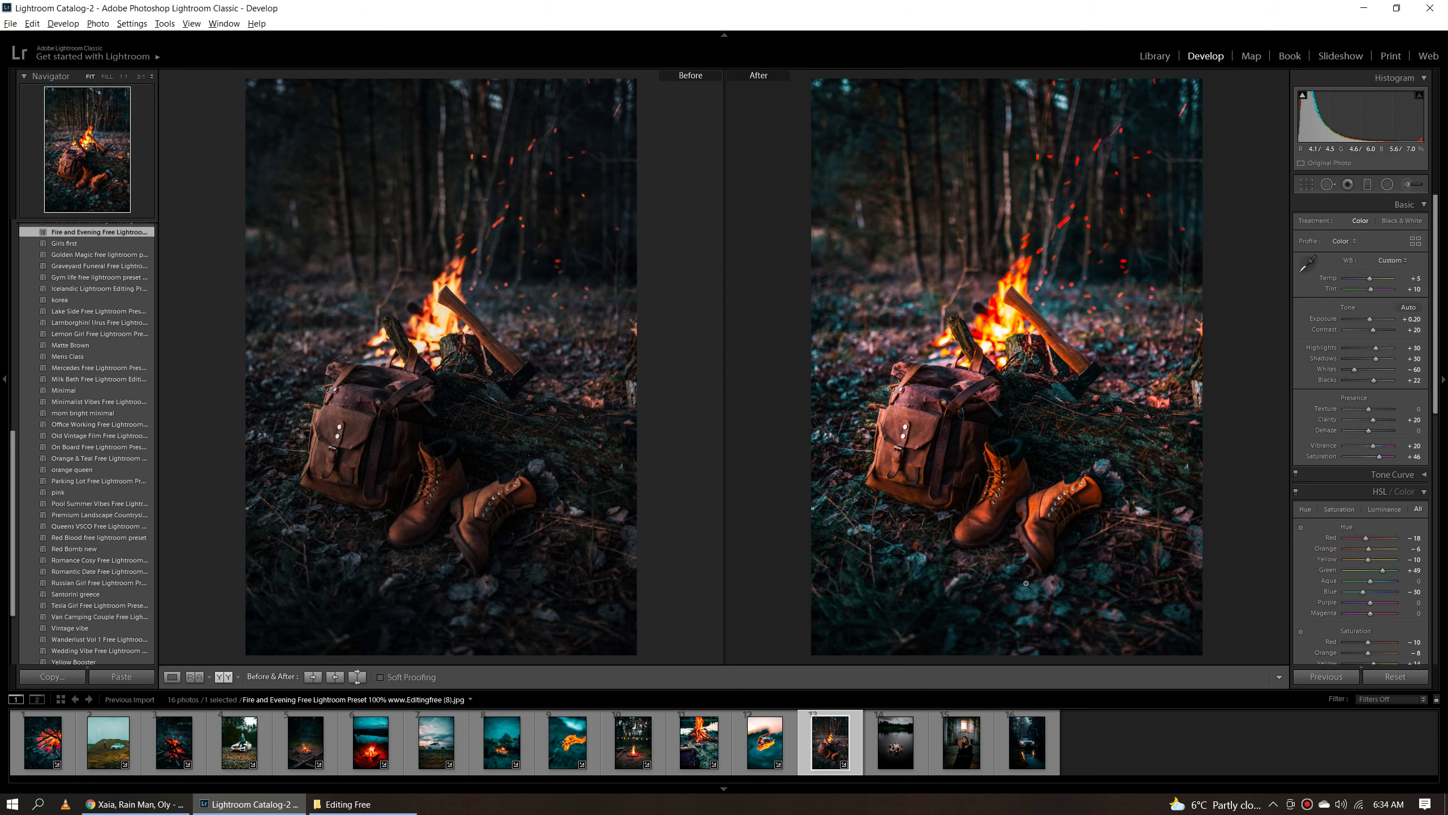
left_click(889, 747)
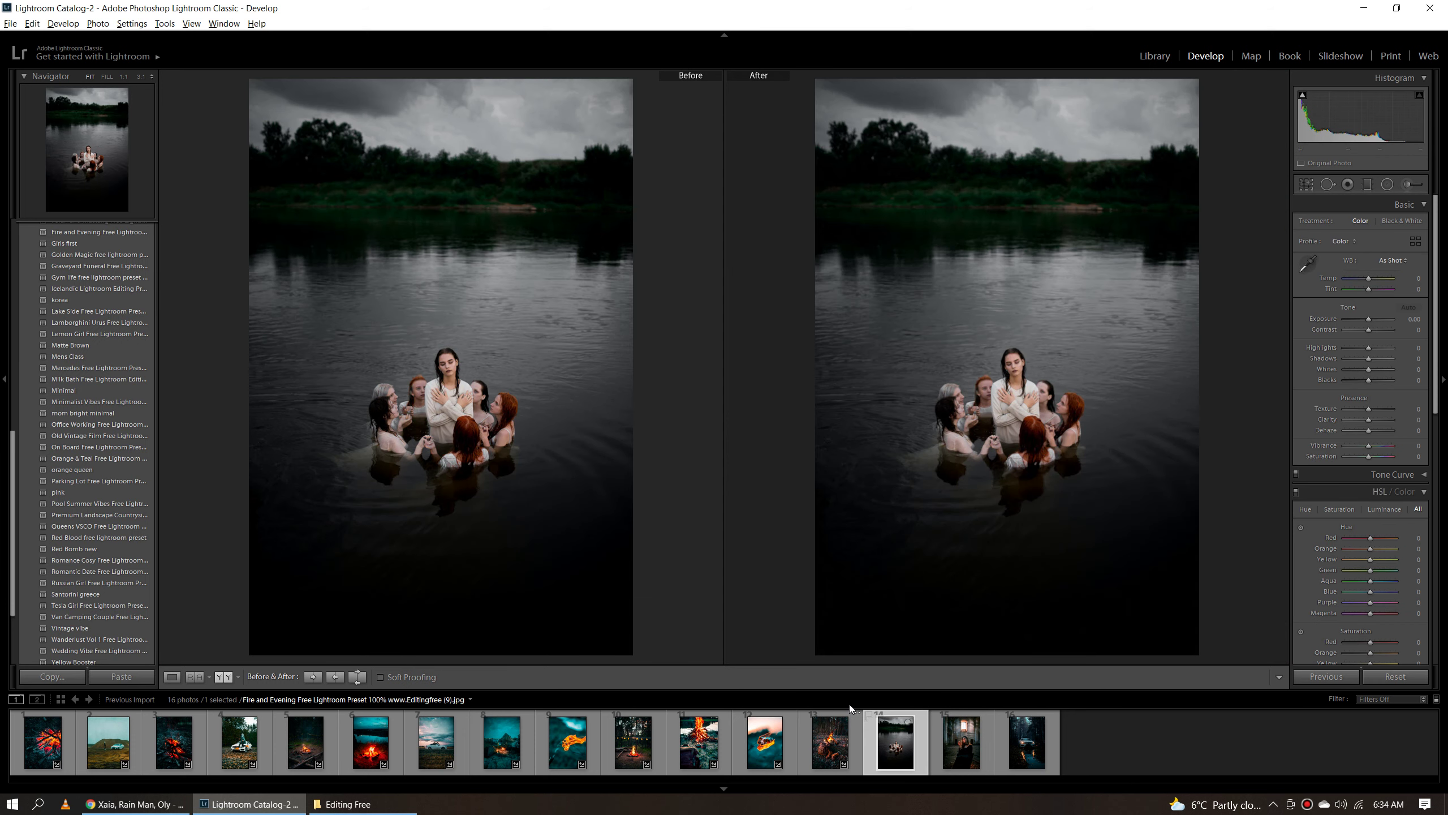
Apply the Fire and Evening preset to the lake photo of the women, compared in Before/After.
left_click(470, 410)
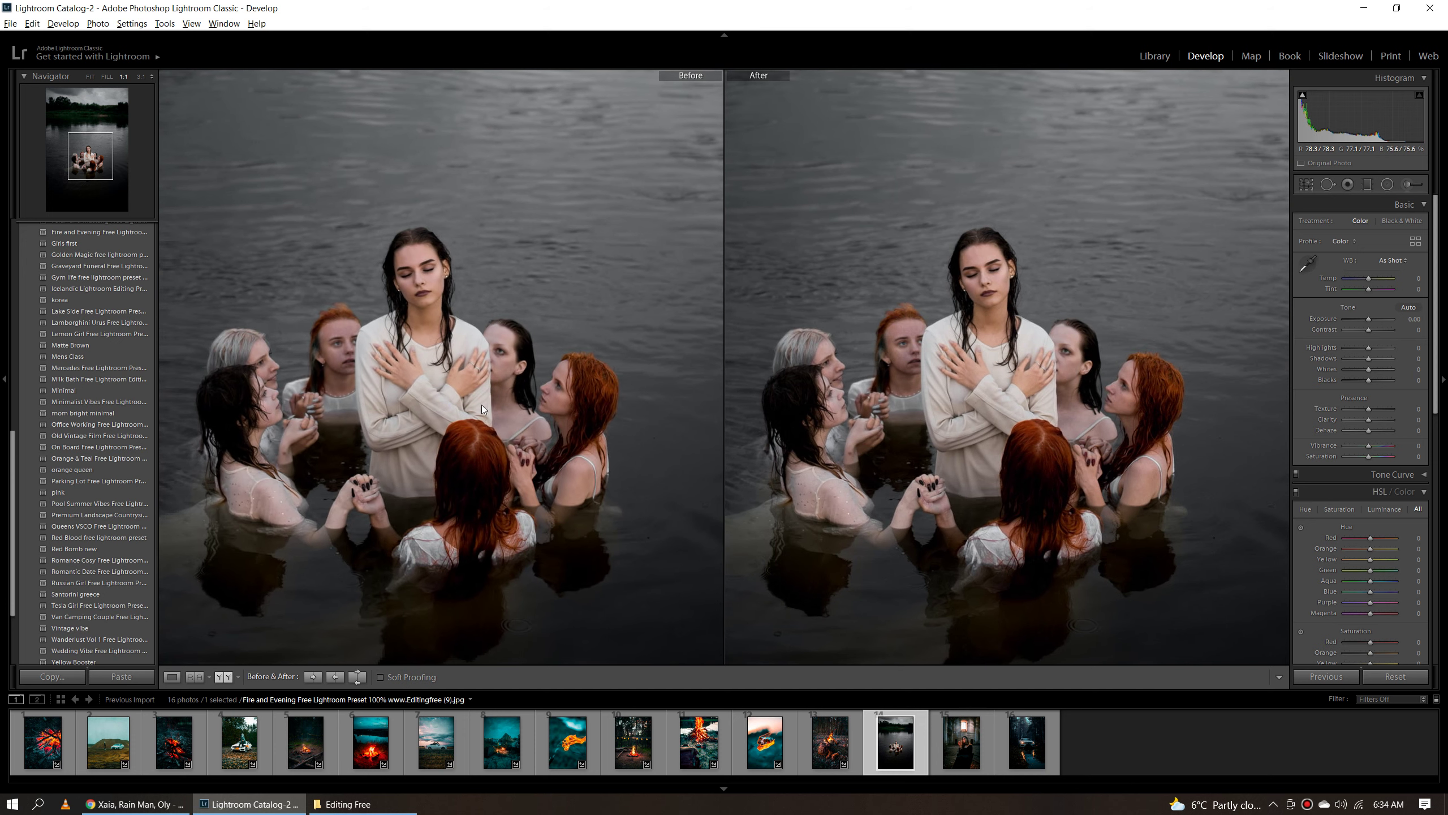
left_click(138, 232)
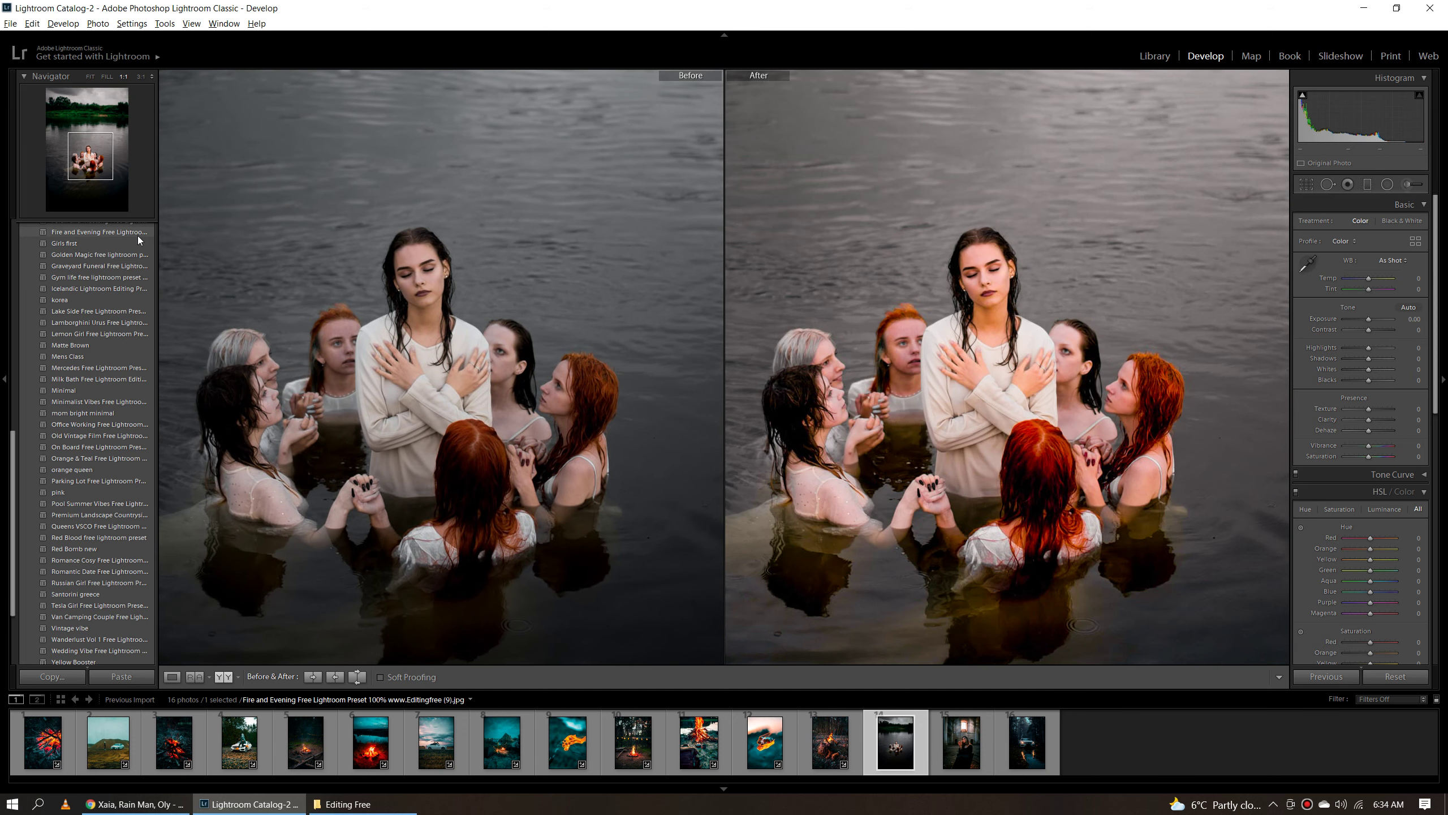
left_click(973, 362)
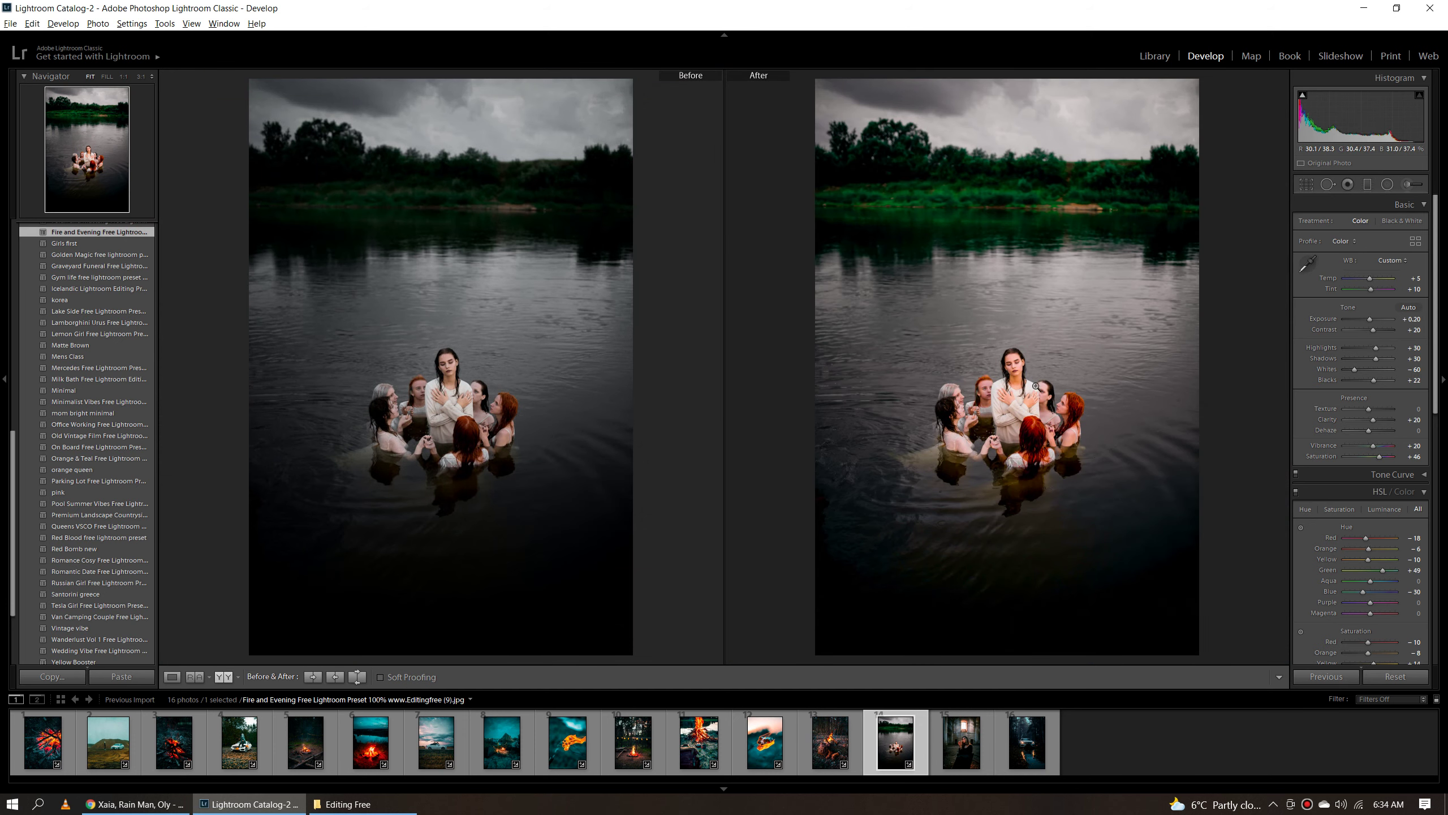
Inspect the women in the water at 1:1 in Loupe and Before/After, then return to Fit.
left_click(961, 210)
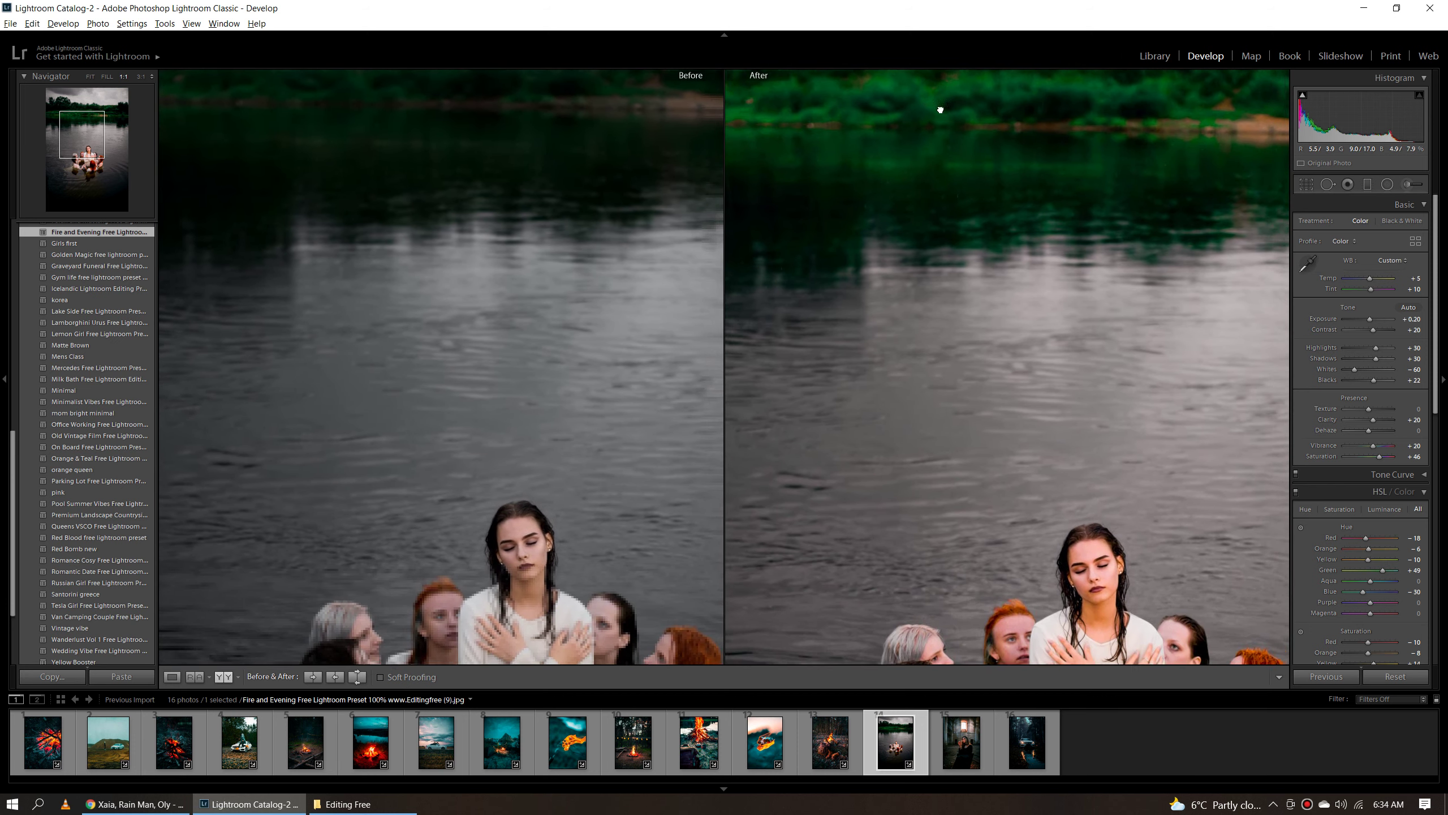
left_click_drag(994, 448, 934, 281)
key("d")
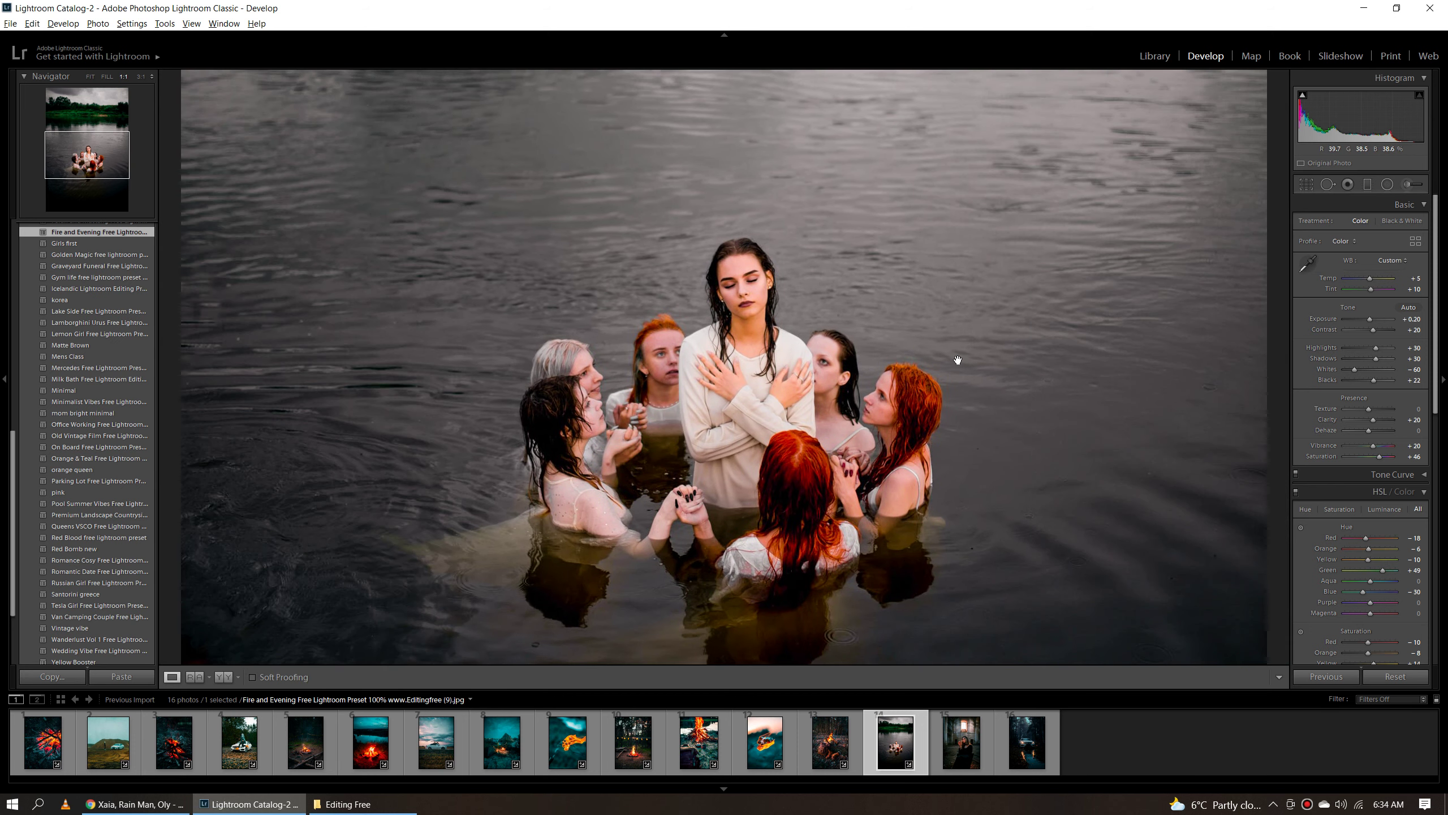
left_click_drag(821, 405, 809, 345)
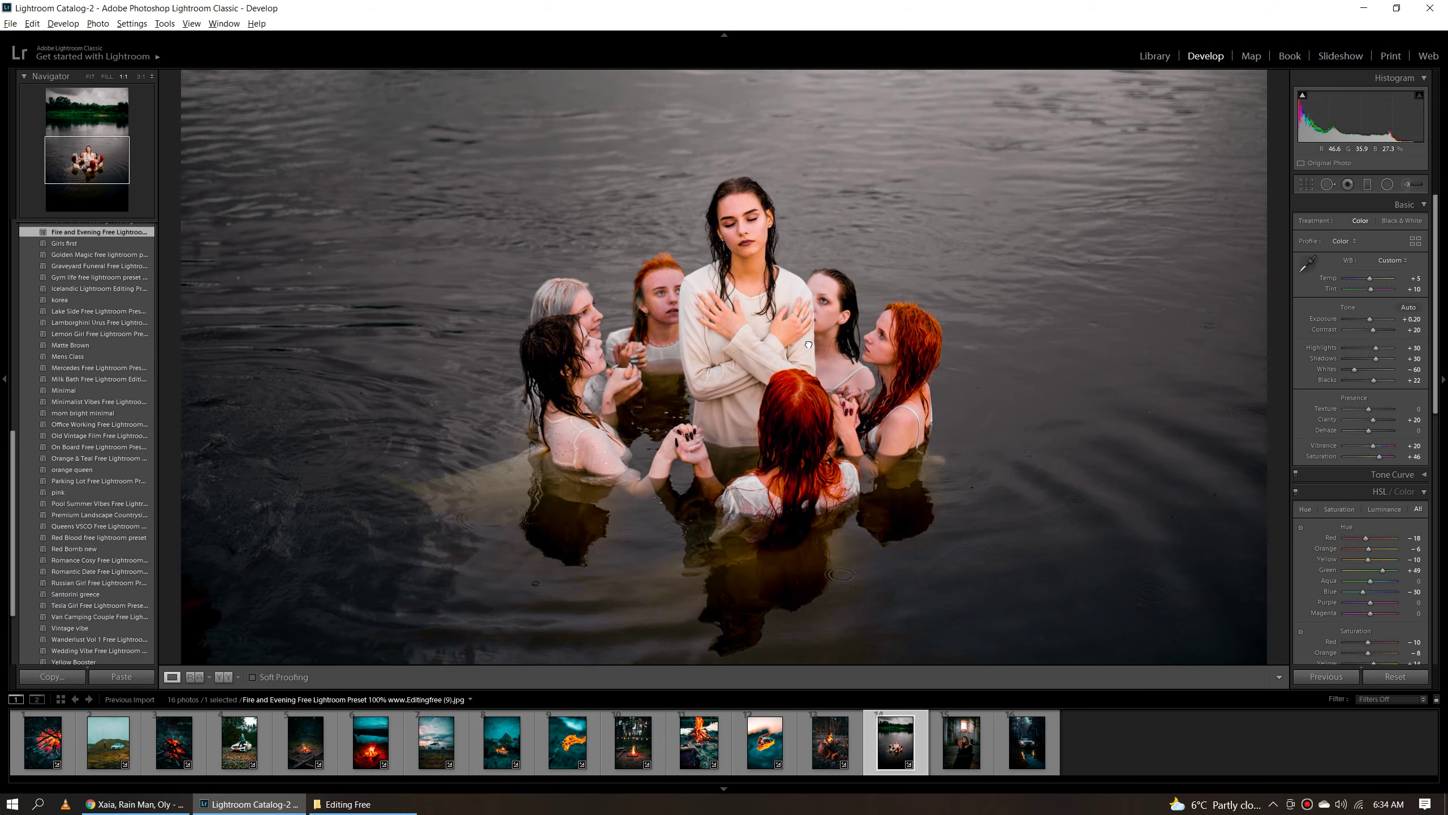
key("y")
key("y")
left_click(809, 343)
Apply the Fire and Evening preset to the woman-lighting-a-match photo and view it at Fit.
left_click(960, 742)
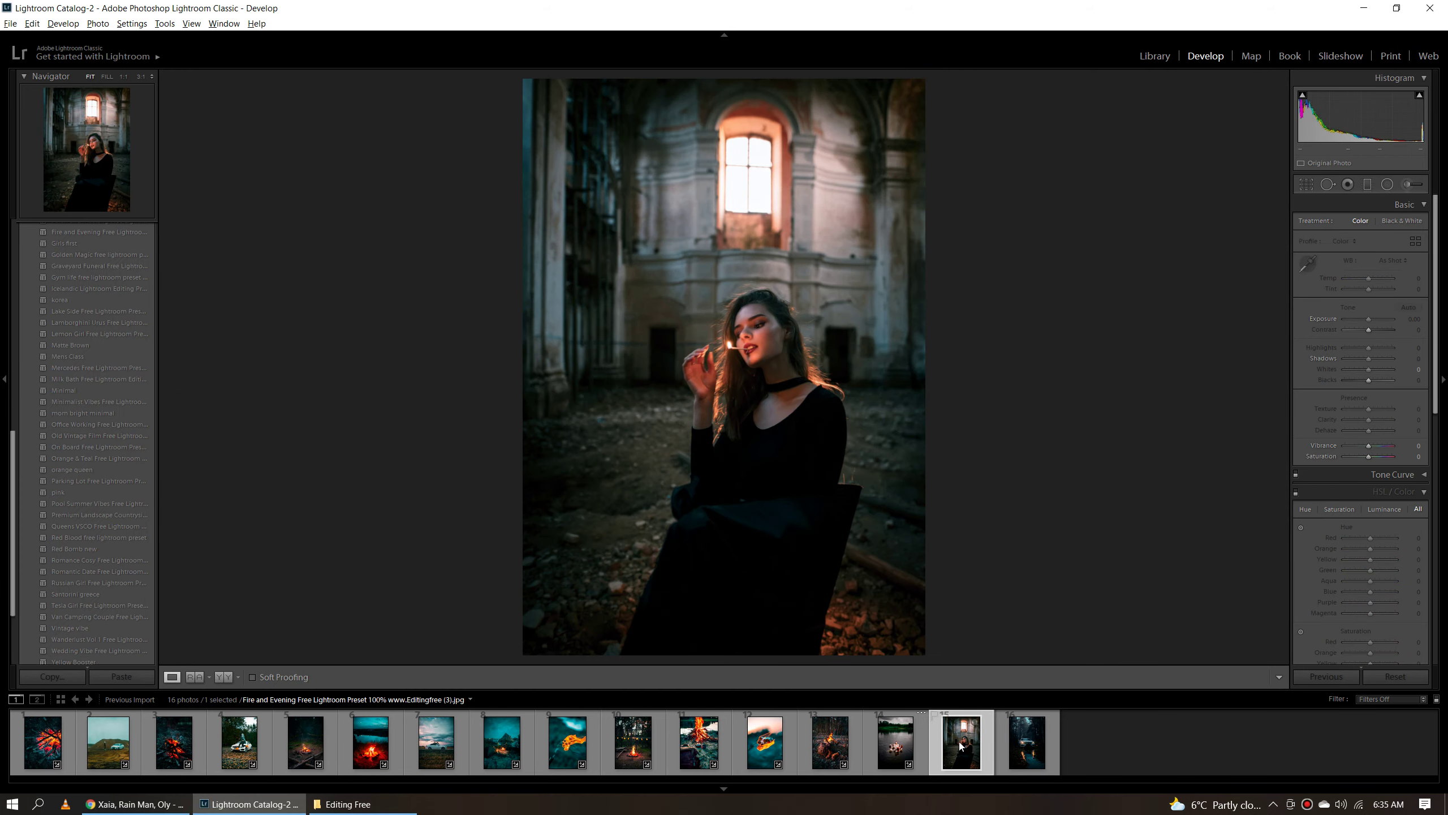
left_click(758, 364)
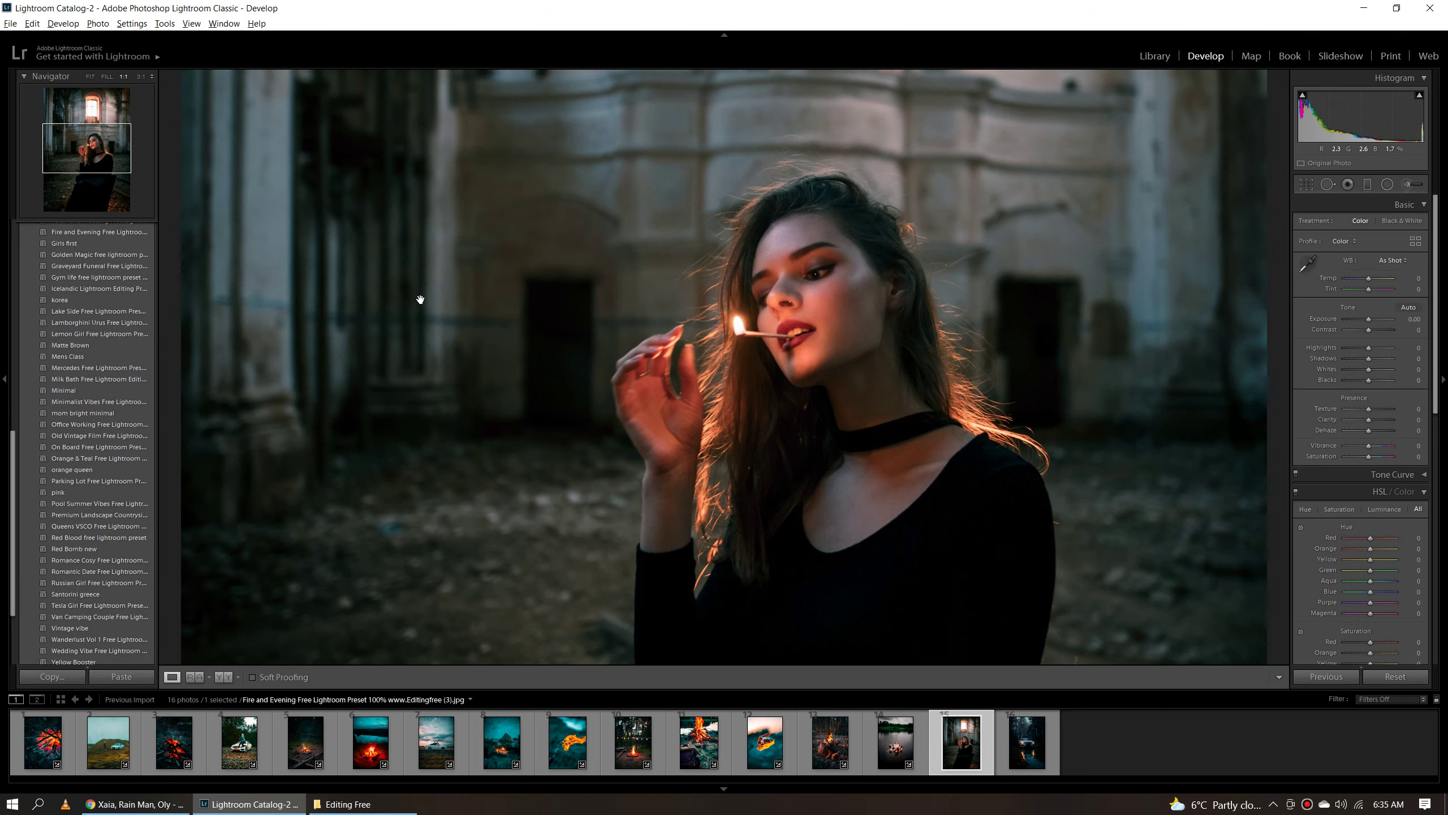
left_click(140, 232)
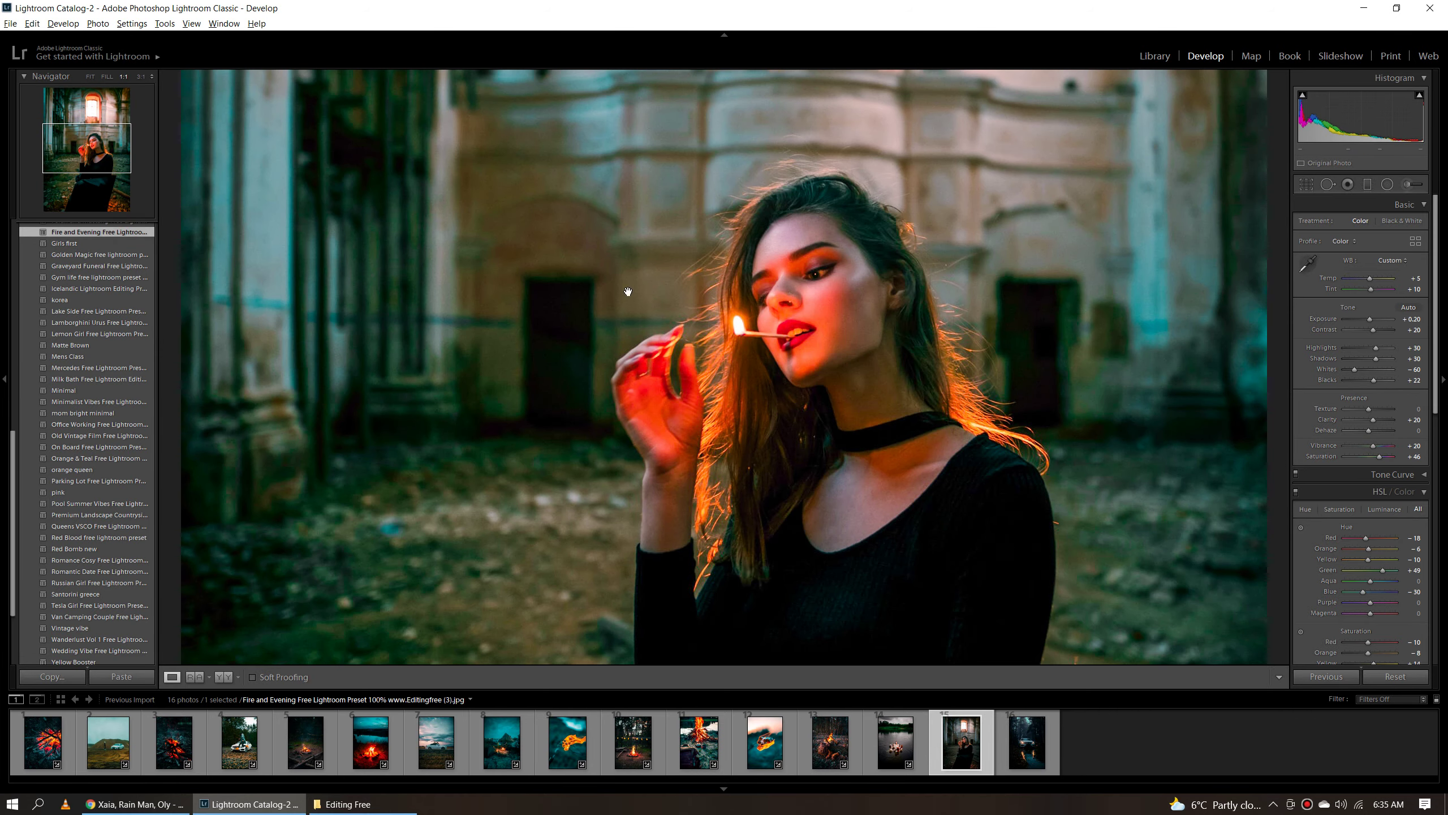
left_click(744, 305)
Inspect her face at 1:1, return to Fit, then open the dark-forest car photo.
left_click(796, 405)
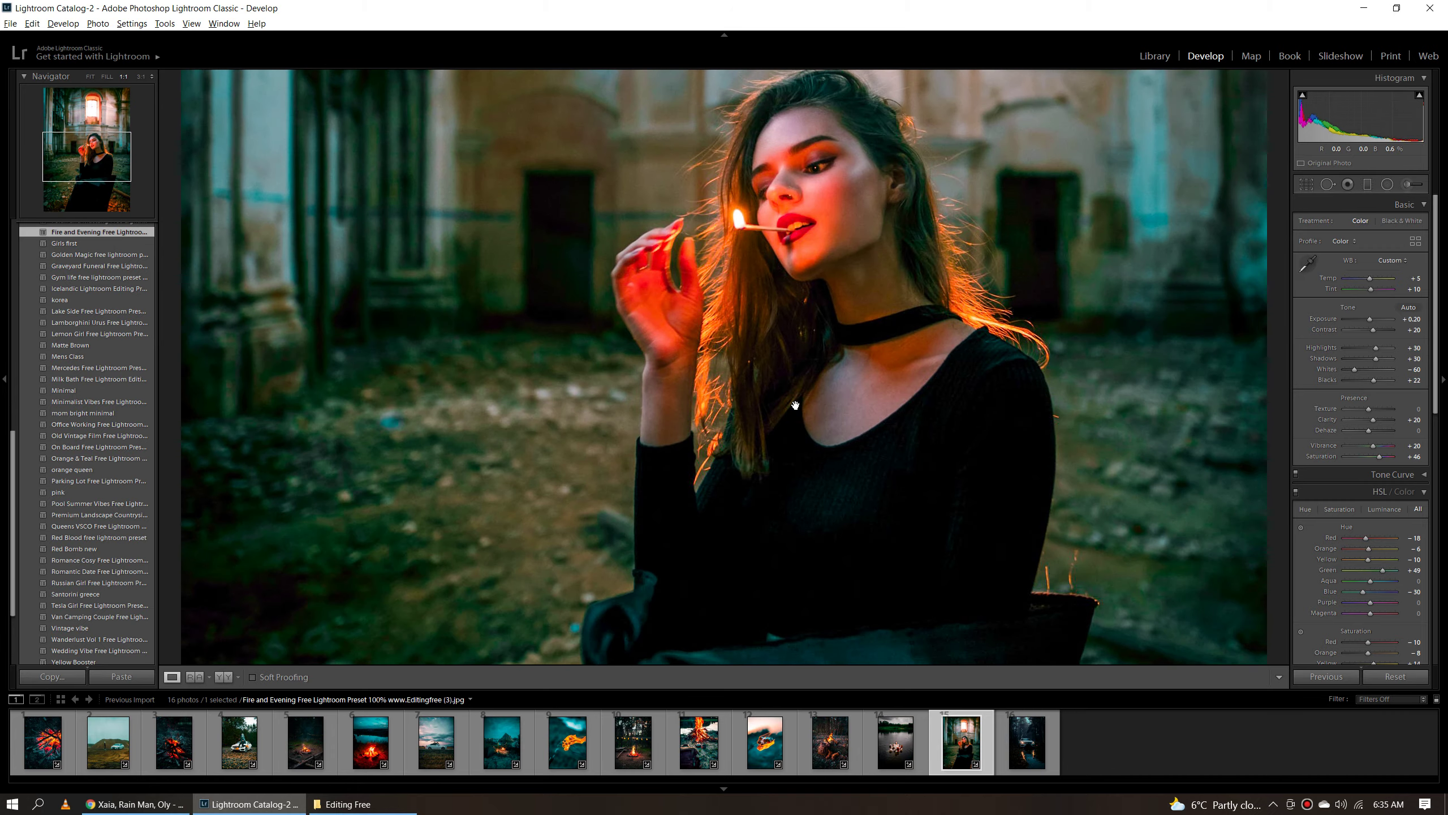
mouse_move(797, 406)
left_mouse_down()
mouse_move(795, 525)
mouse_move(779, 389)
left_mouse_up()
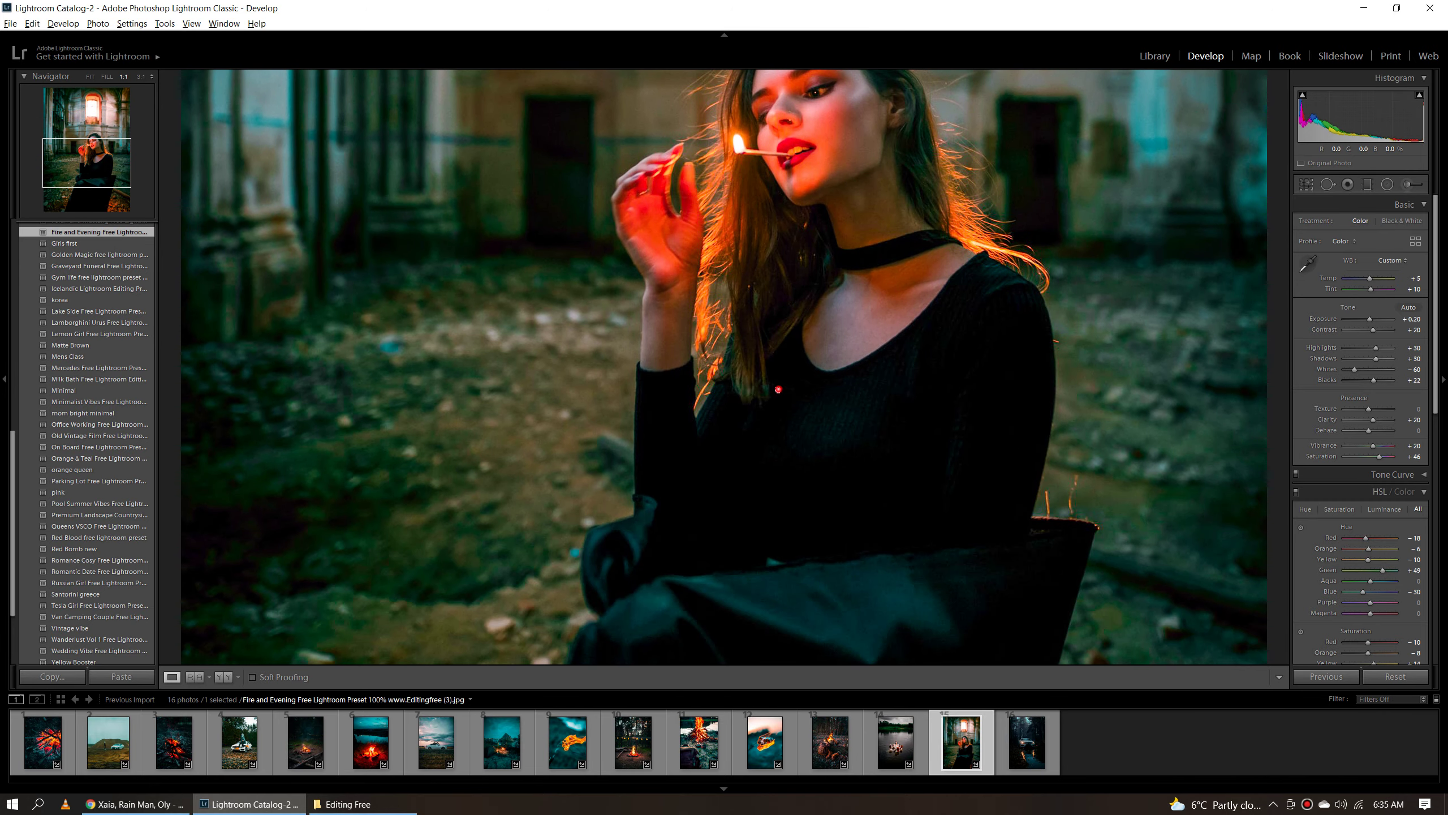
left_click(778, 390)
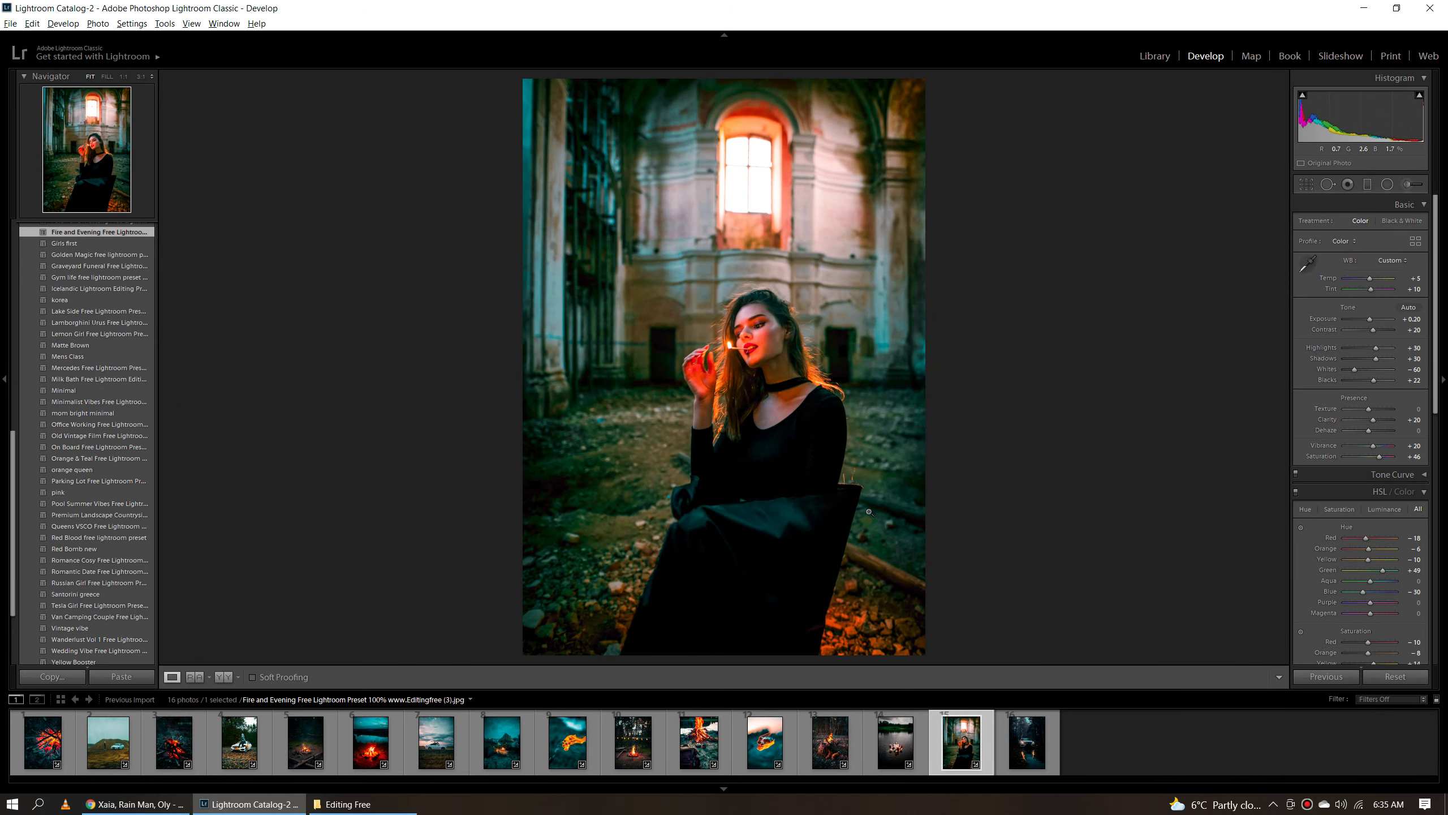
left_click(1020, 736)
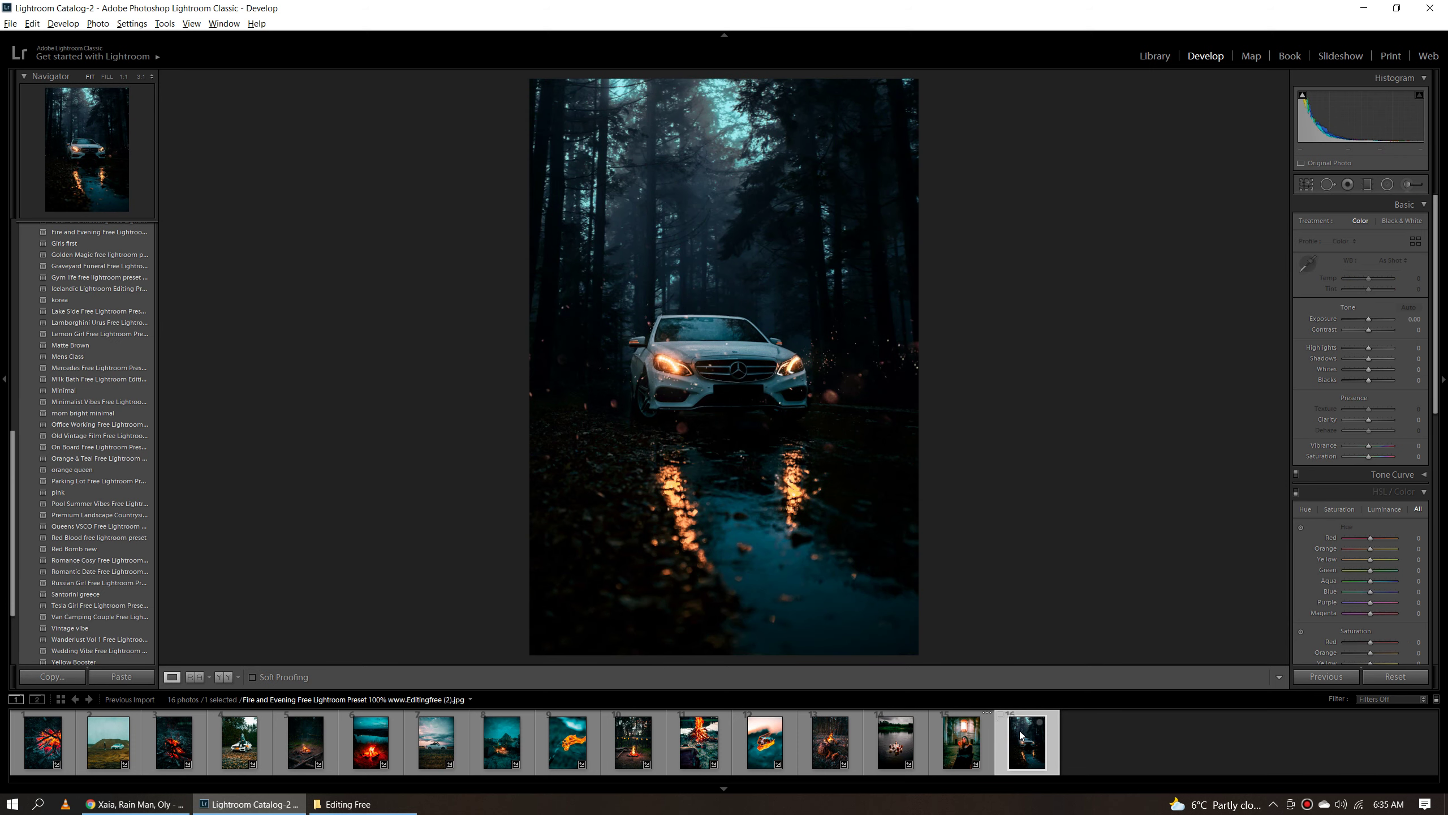
Apply the Fire and Evening preset to the white car photo, centring the car at 1:1 first.
left_click(830, 458)
left_click_drag(636, 284, 656, 398)
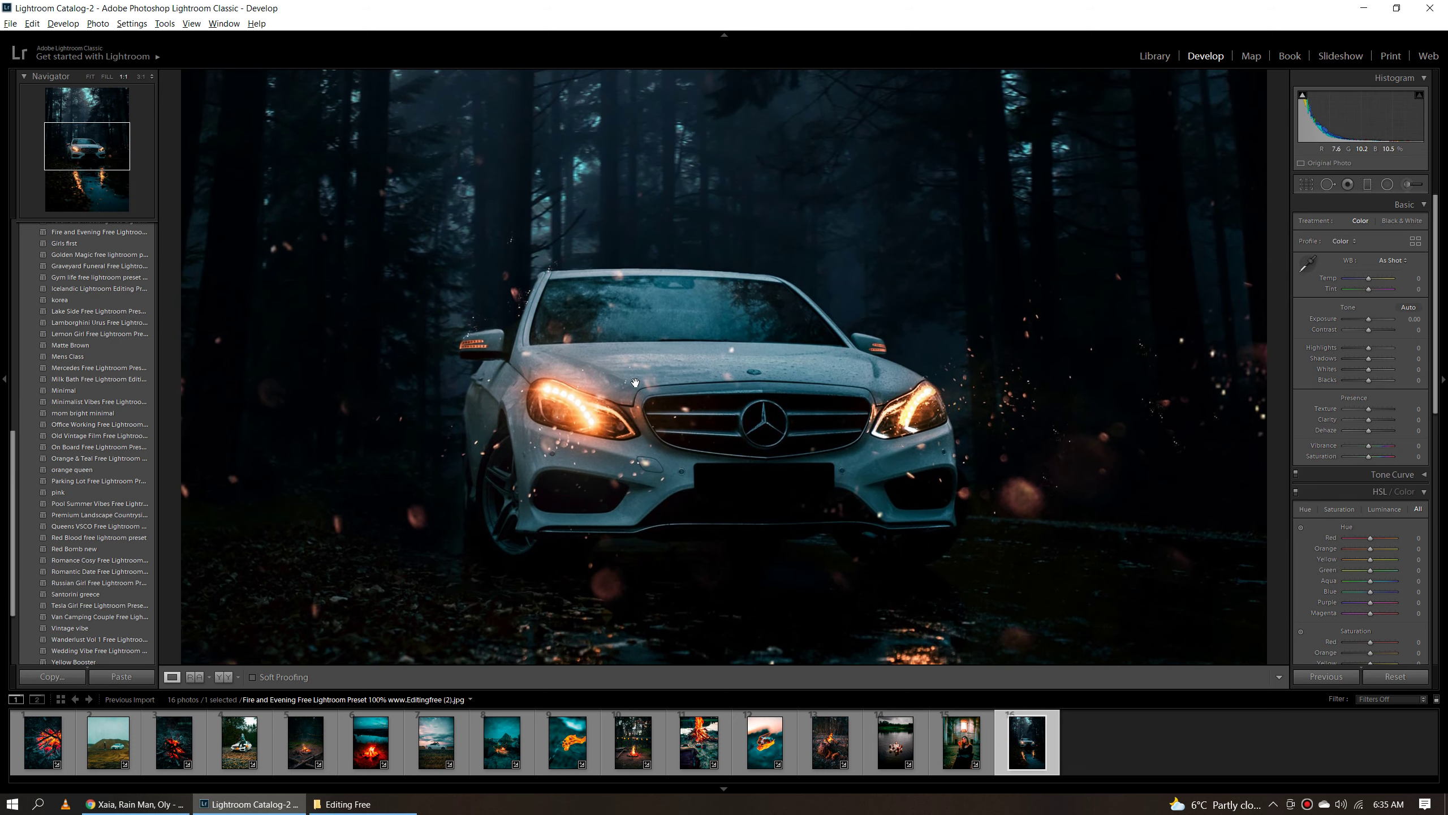
left_click(132, 234)
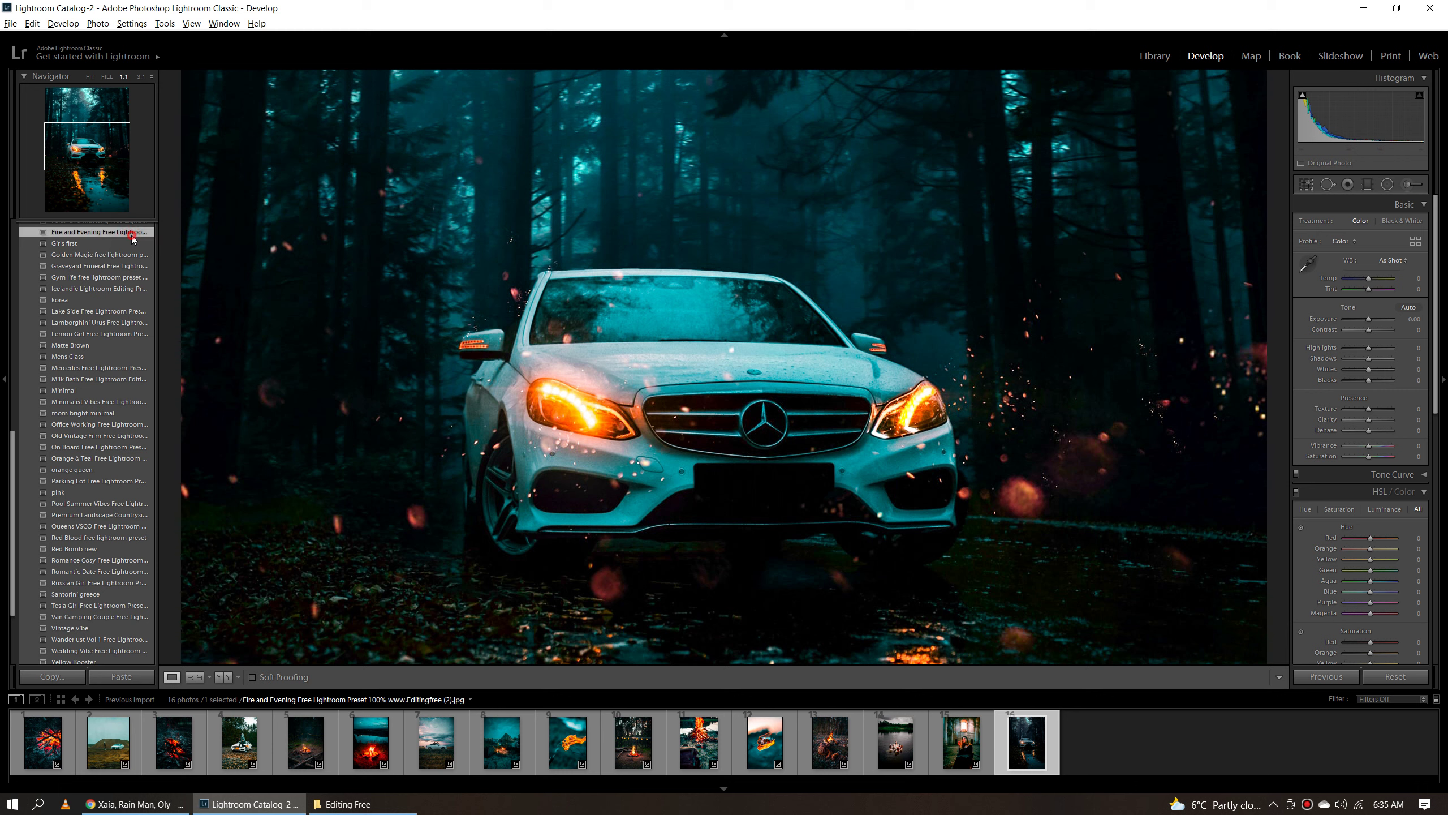
left_click(699, 394)
Compare the car edit with its original in Before/After at 1:1 and Fit, then return to Loupe.
key("y")
left_click(986, 415)
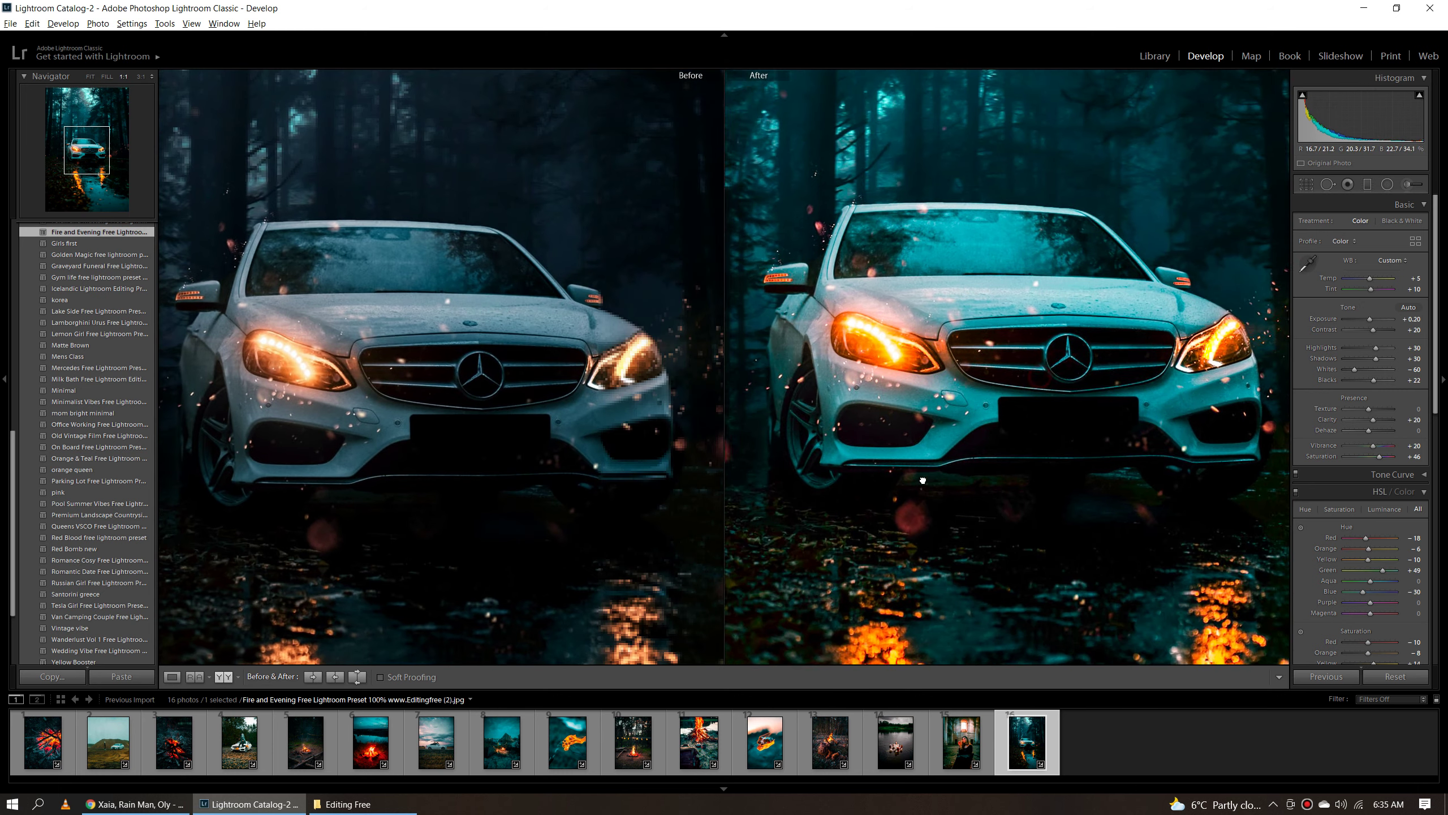
left_click(917, 448)
key("y")
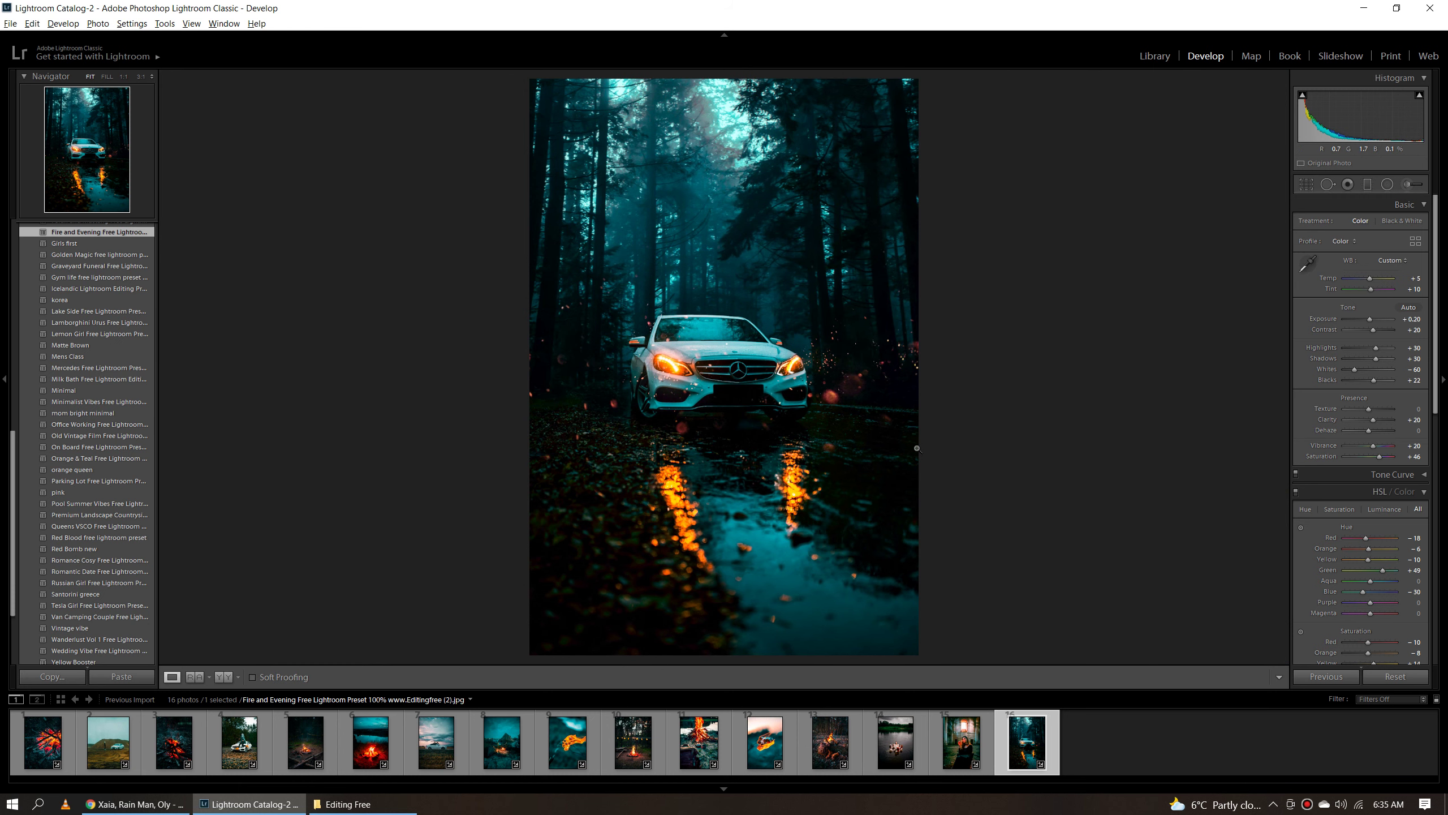